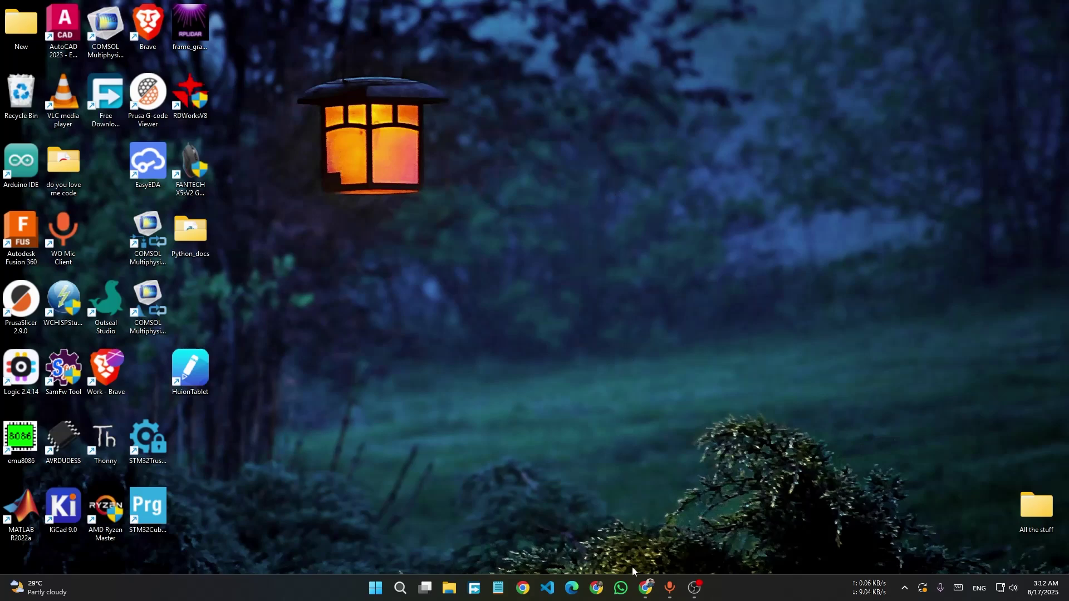
# Switch to Chrome, search the web for kicad, and open the Windows downloads page on kicad.org.
pyautogui.click(638, 582)
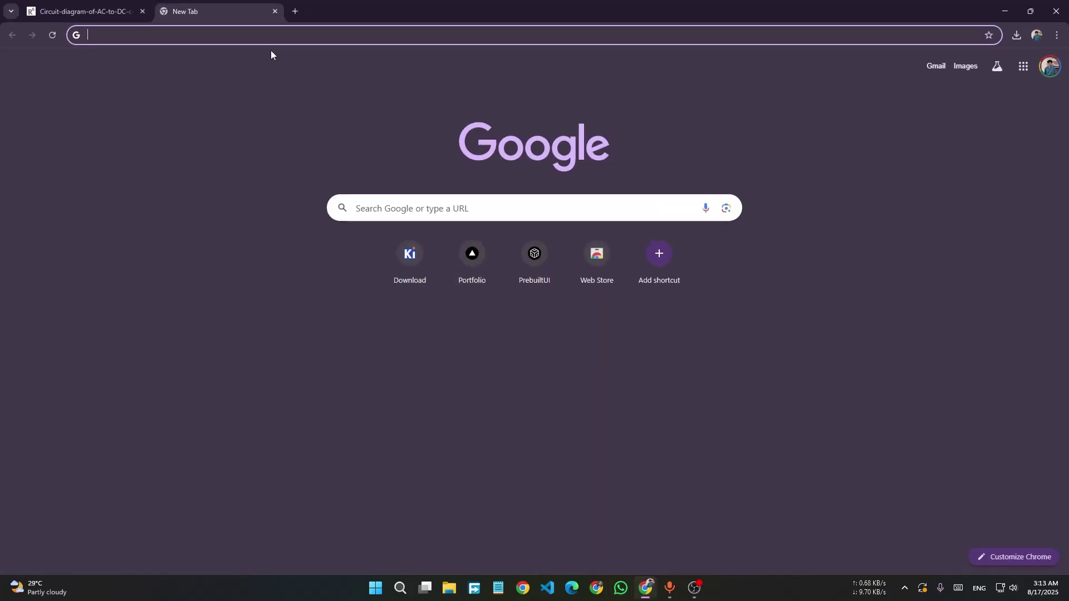
pyautogui.click(281, 38)
pyautogui.press('Down')
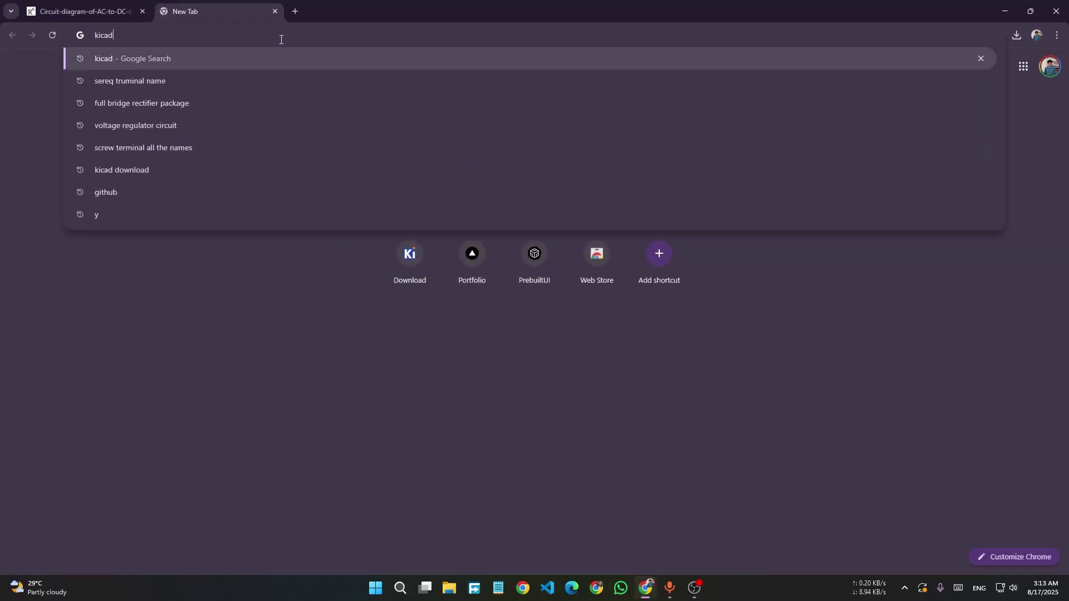
pyautogui.press('Return')
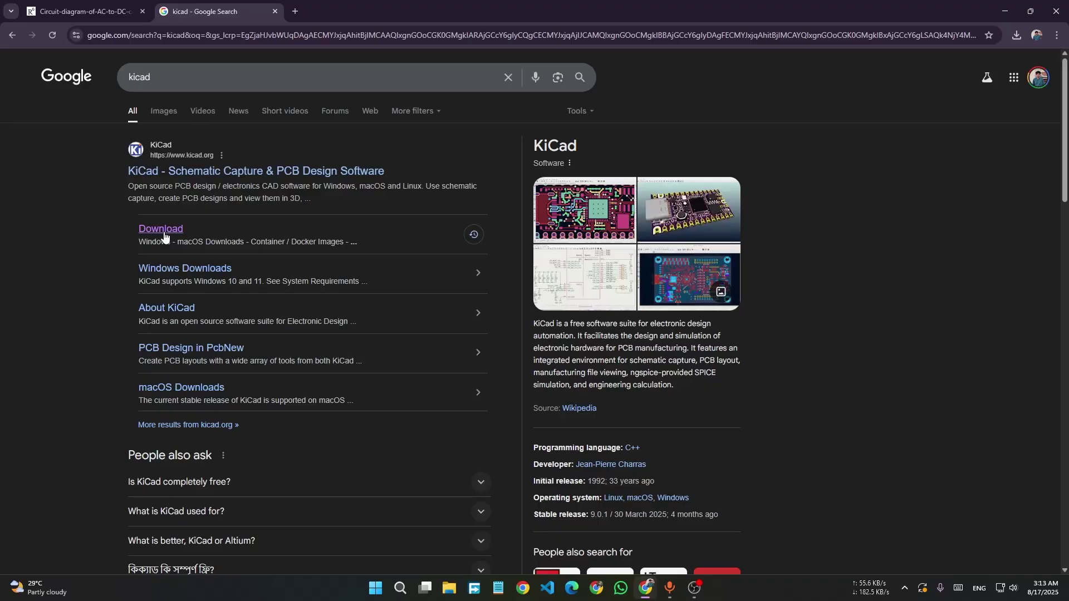
pyautogui.click(164, 236)
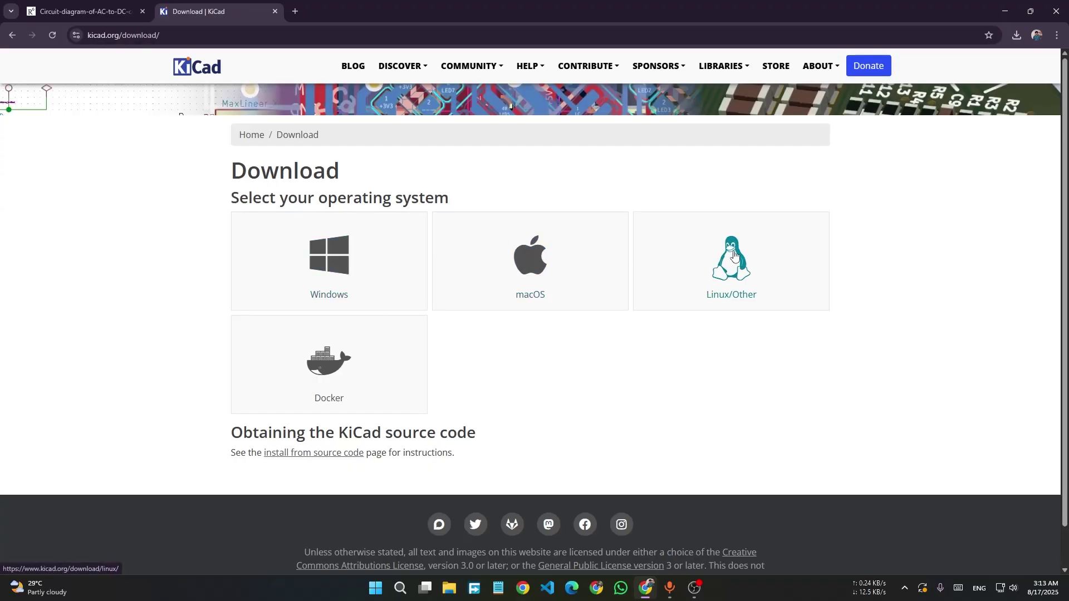
pyautogui.click(365, 292)
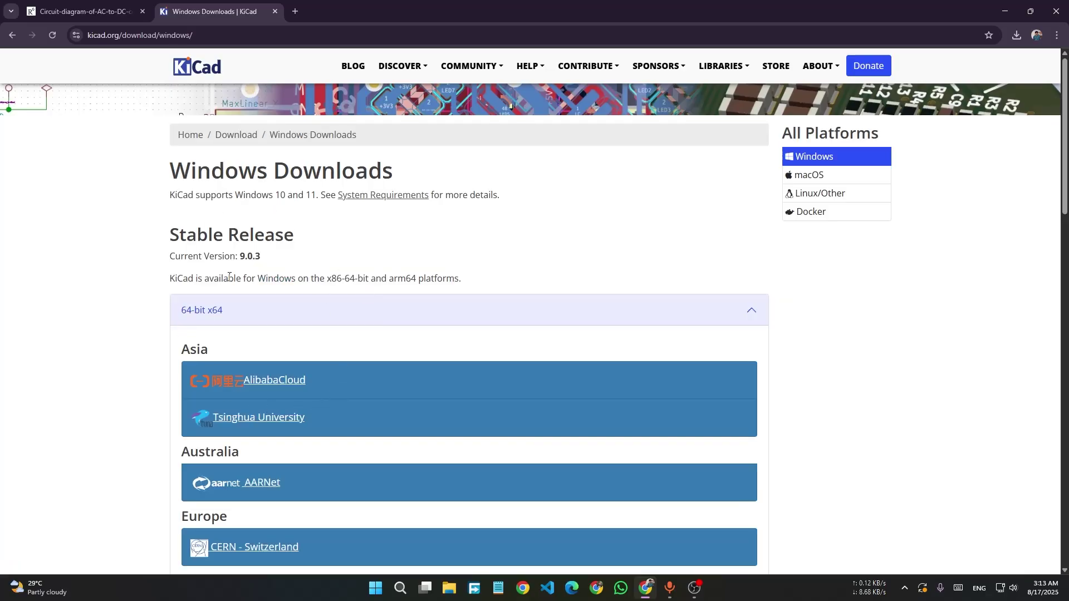
pyautogui.scroll(-5, 284, 389)
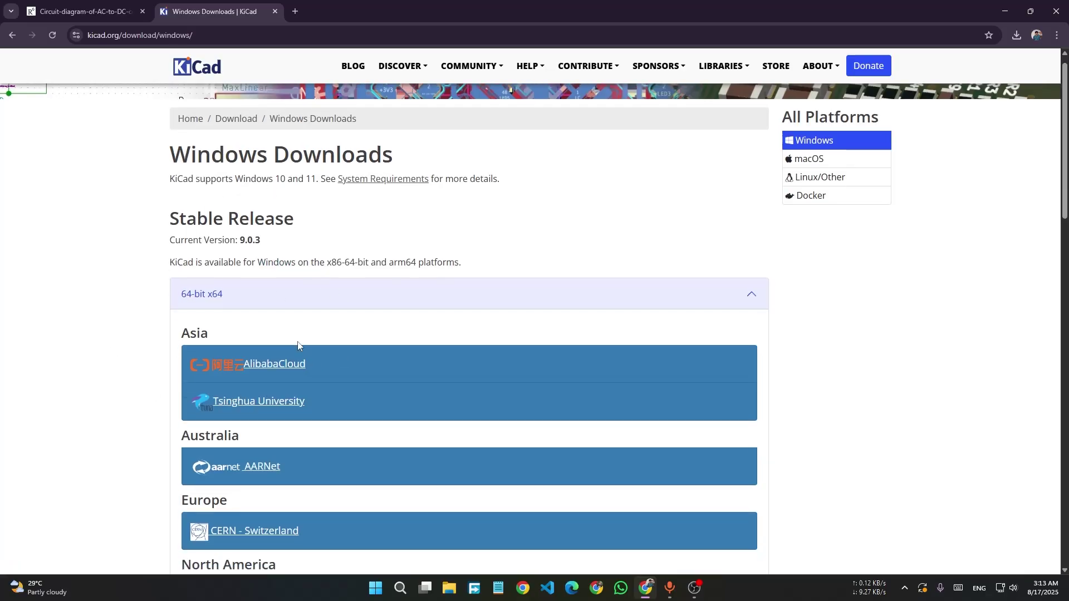
pyautogui.scroll(2, 300, 456)
pyautogui.scroll(1, 279, 296)
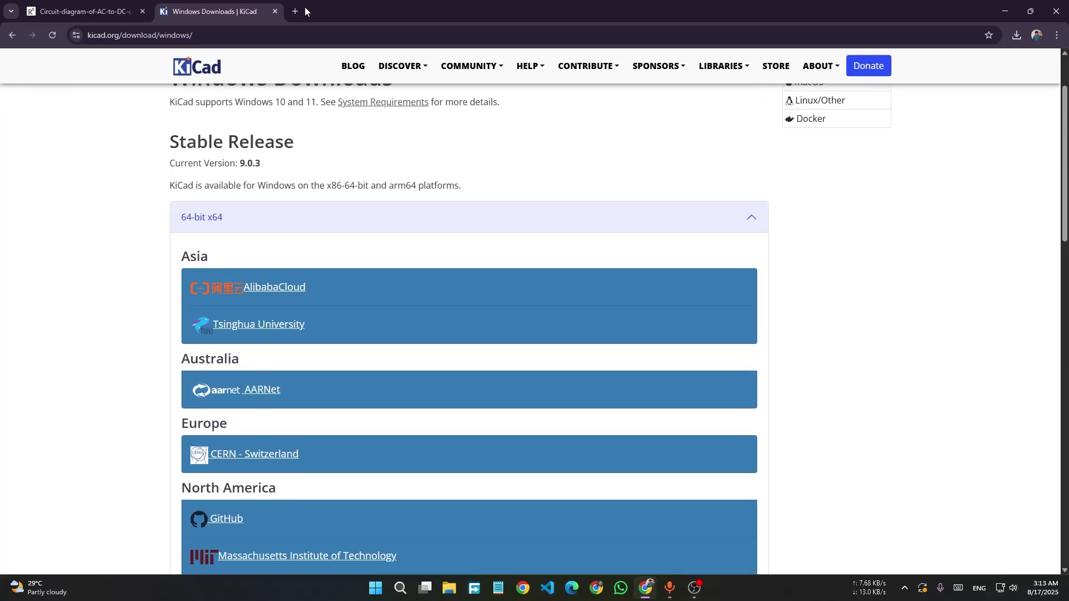
# Launch KiCad 9.0 and start a new project in the KiCad_projects folder under Documents.
pyautogui.click(401, 588)
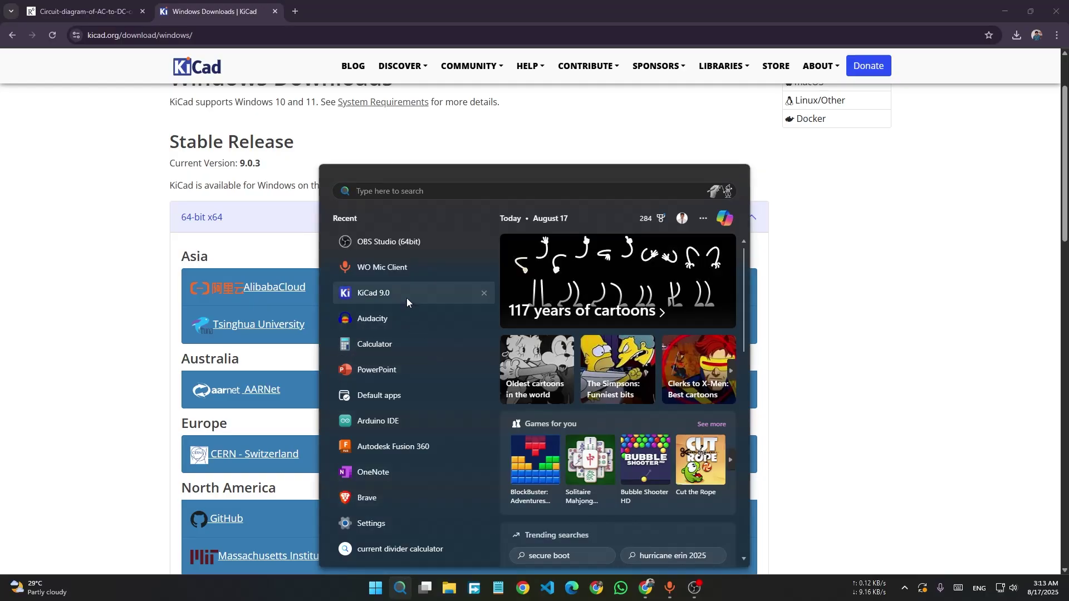
pyautogui.click(390, 292)
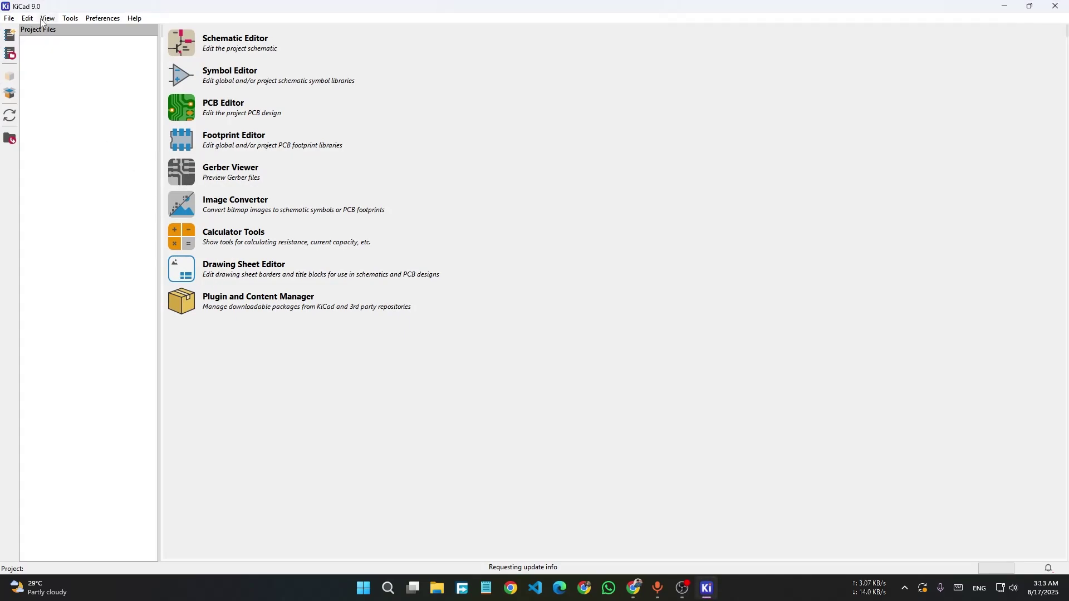
pyautogui.click(11, 18)
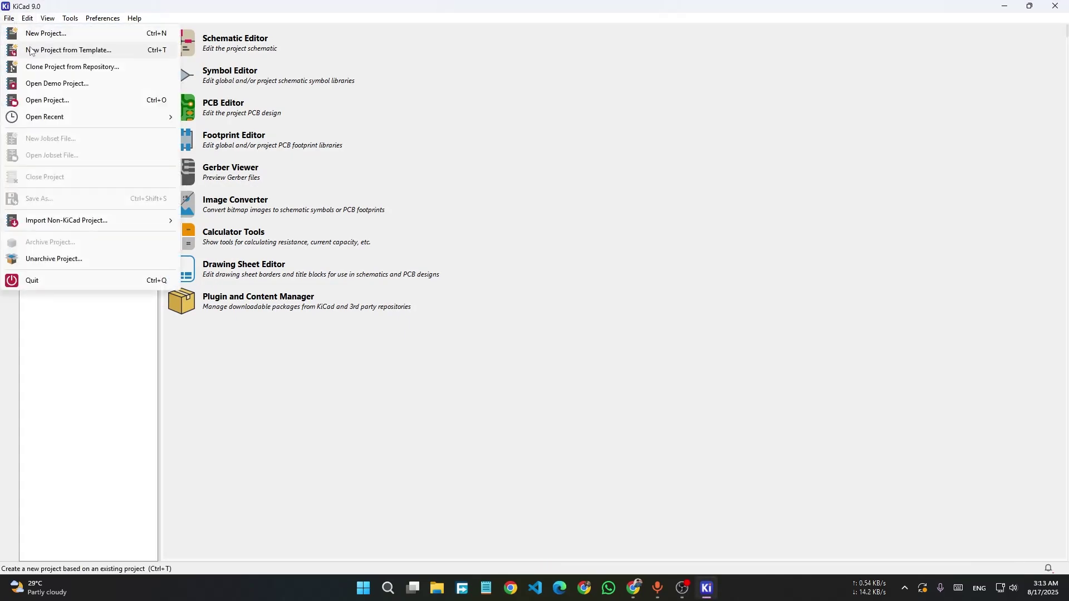
pyautogui.click(76, 34)
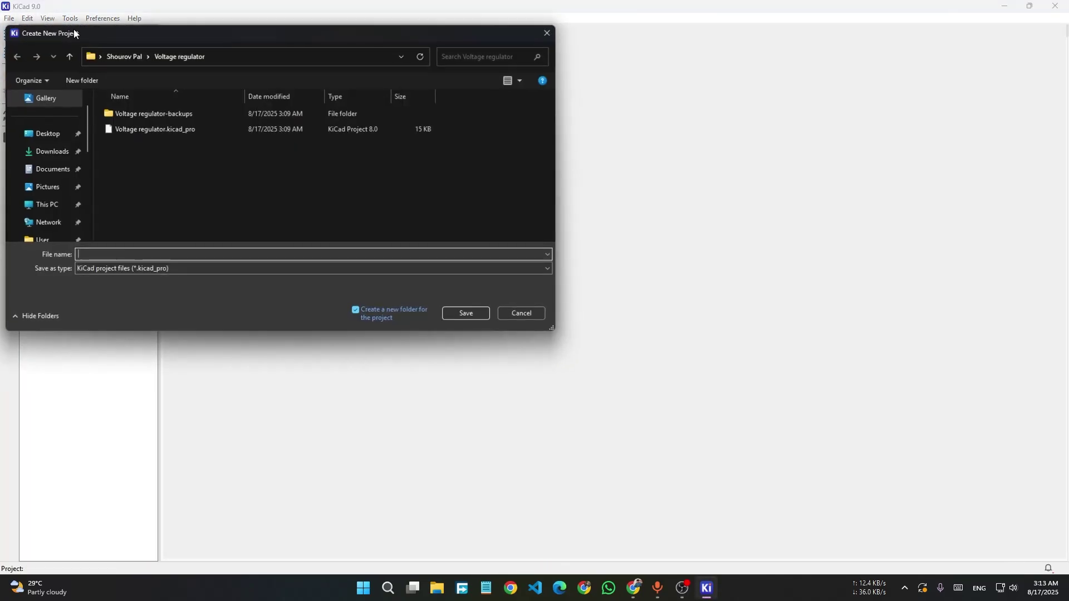
pyautogui.click(43, 172)
pyautogui.click(135, 175)
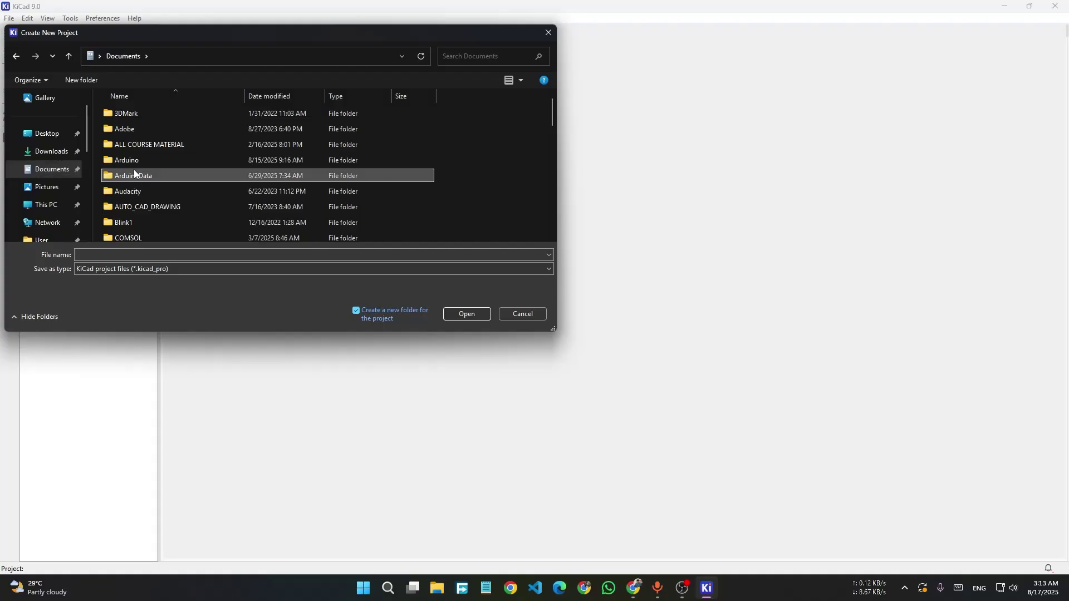
pyautogui.scroll(-5, 135, 175)
pyautogui.doubleClick(139, 121)
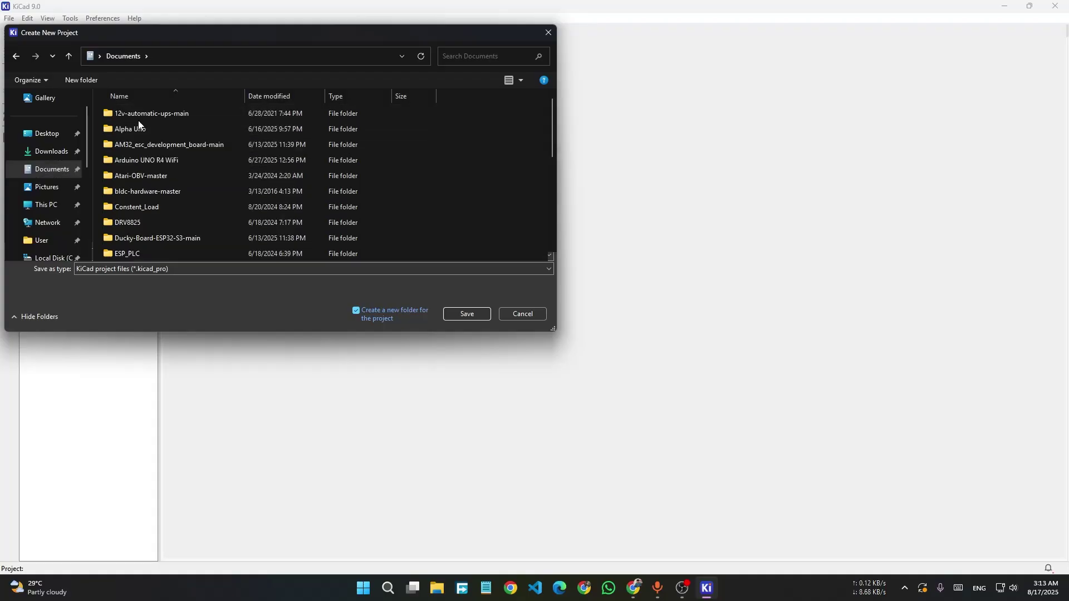
pyautogui.click(219, 179)
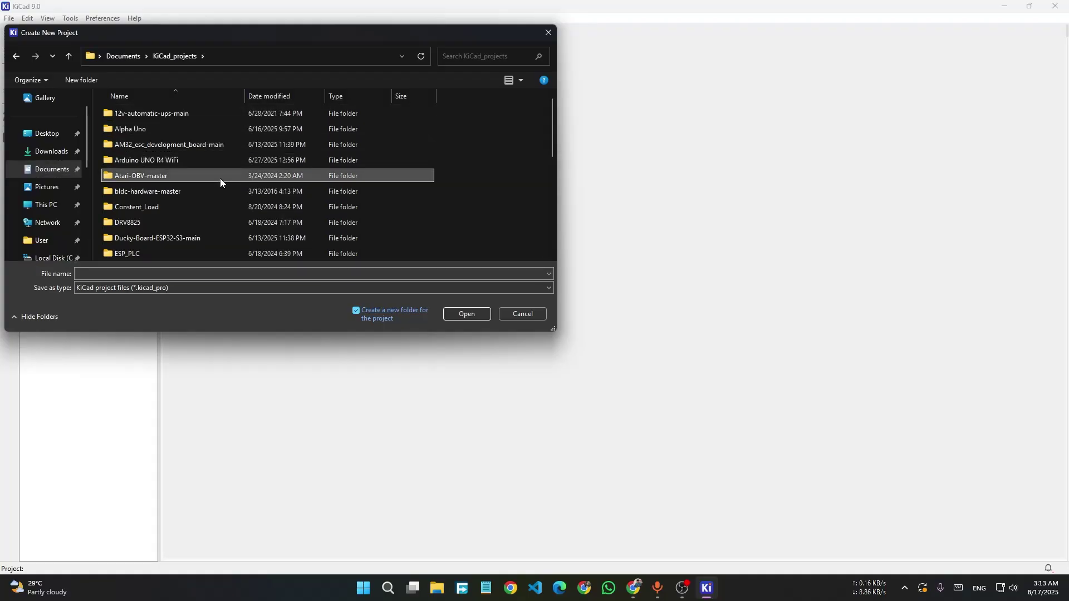
# Name the new project regulator_2 and save it in its own new folder.
pyautogui.click(192, 276)
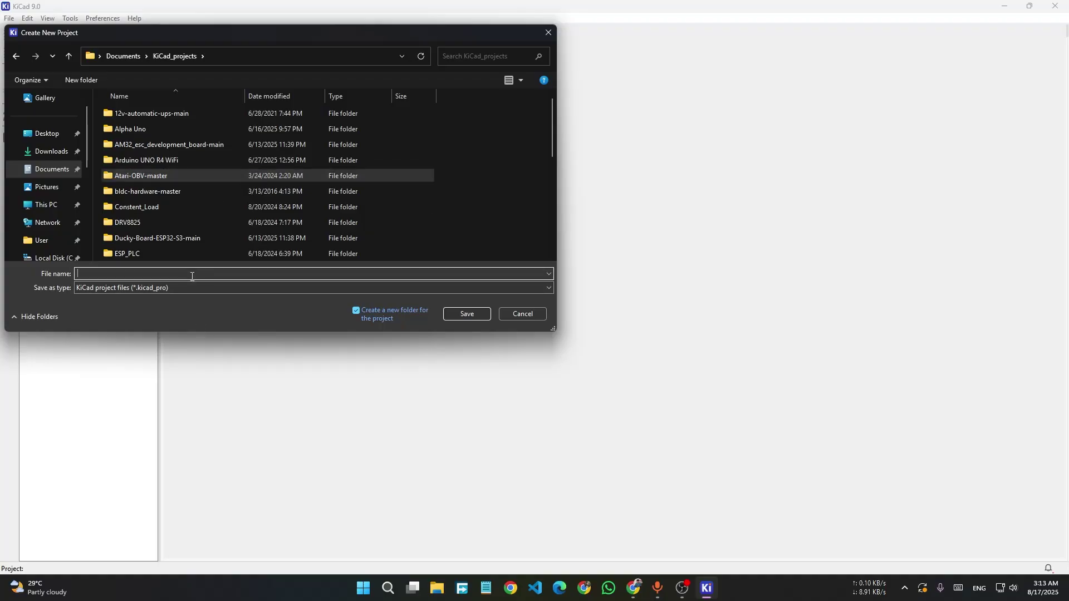
pyautogui.write('regu')
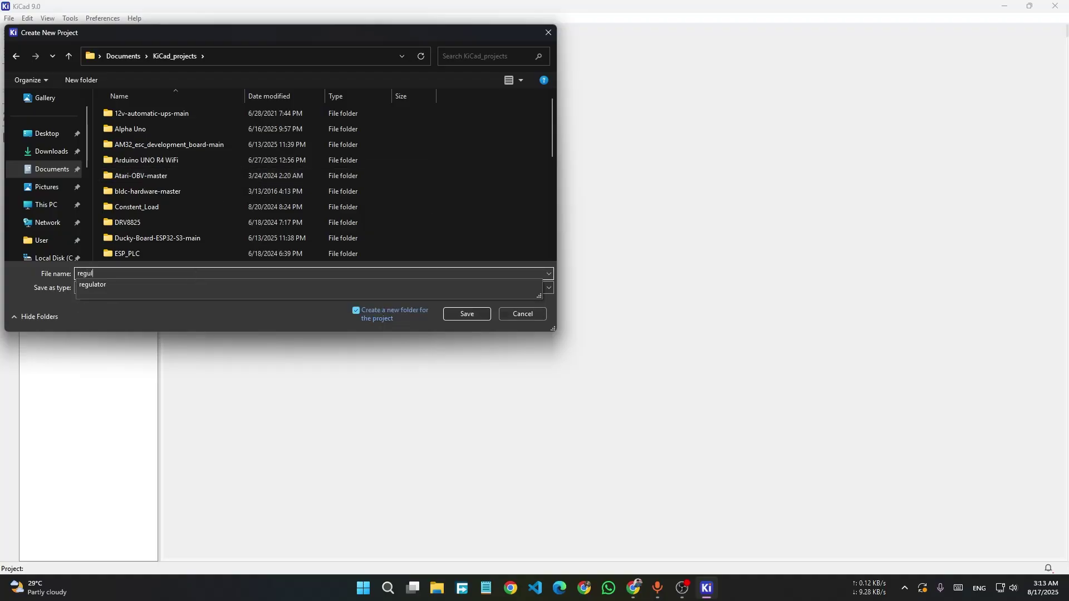
pyautogui.write('l')
pyautogui.press('Down')
pyautogui.write('_2')
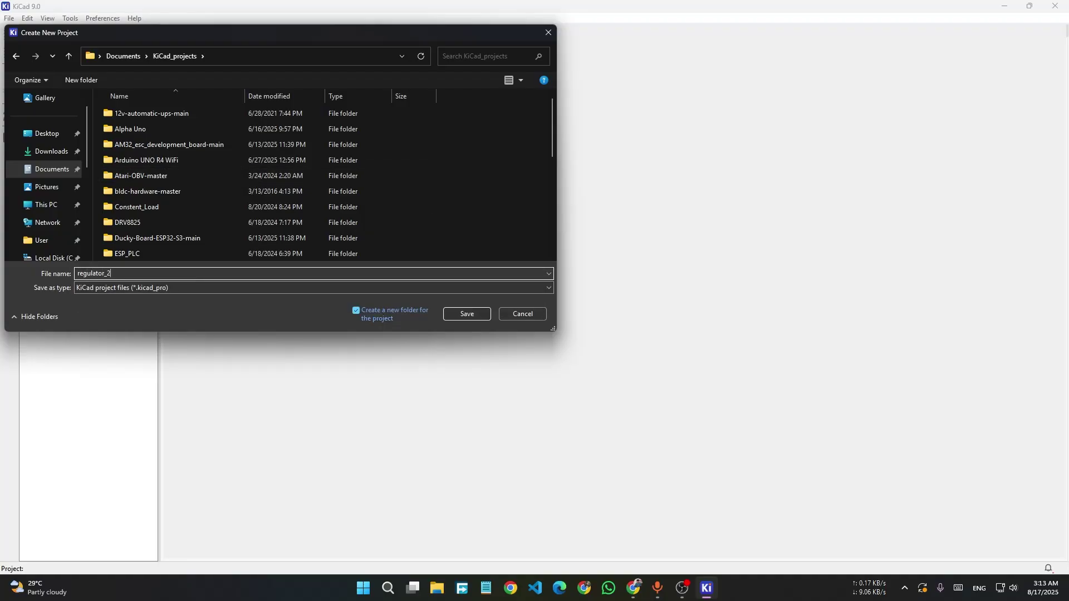
pyautogui.press('Return')
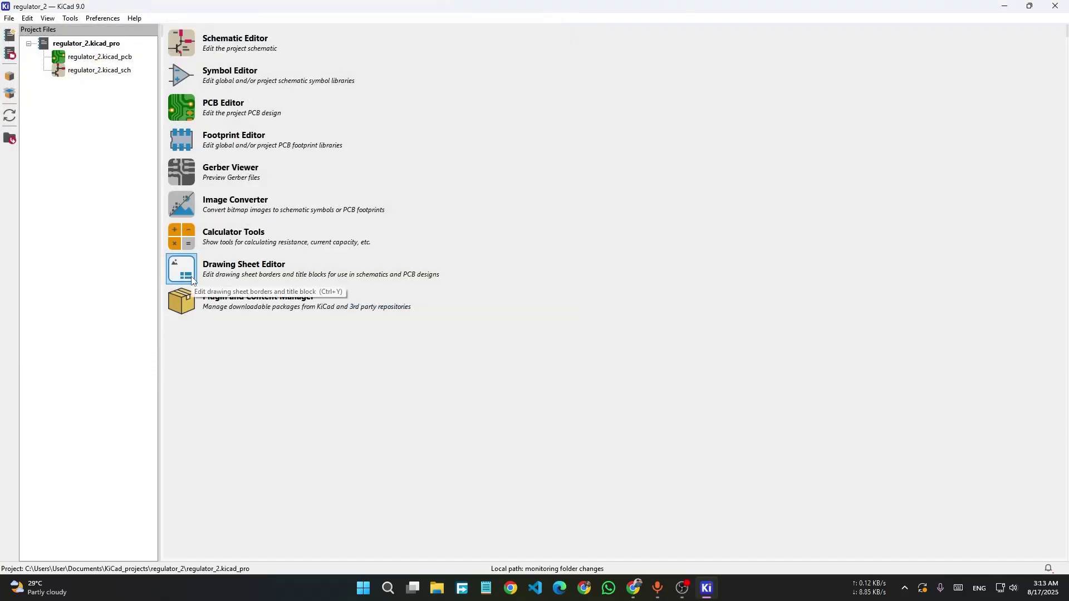
# Open the project's schematic file regulator_2.kicad_sch in the Schematic Editor.
pyautogui.click(105, 72)
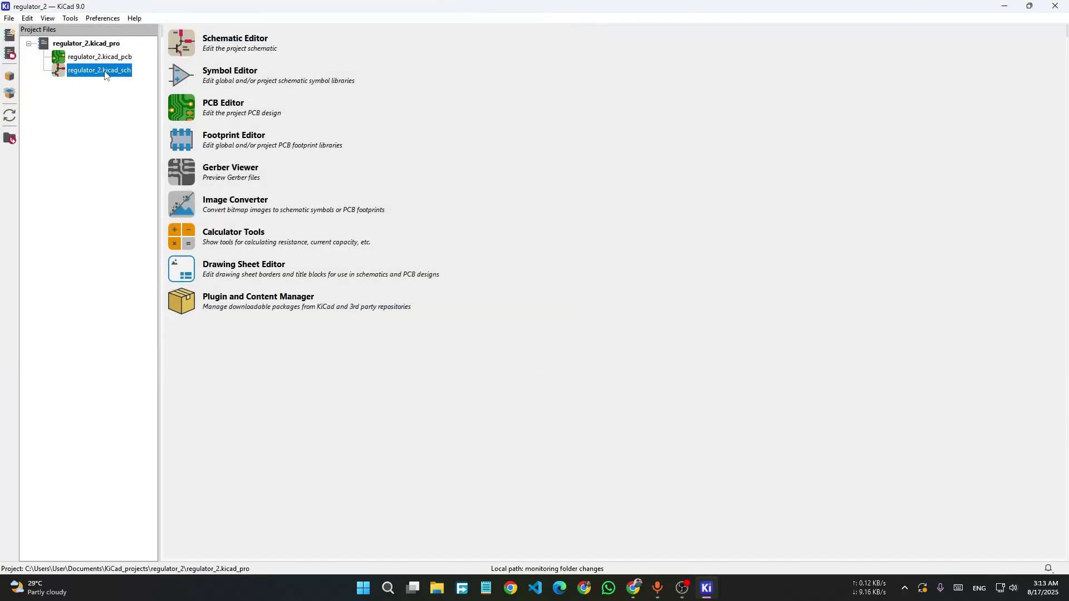
pyautogui.click(108, 60)
pyautogui.click(108, 71)
pyautogui.click(90, 56)
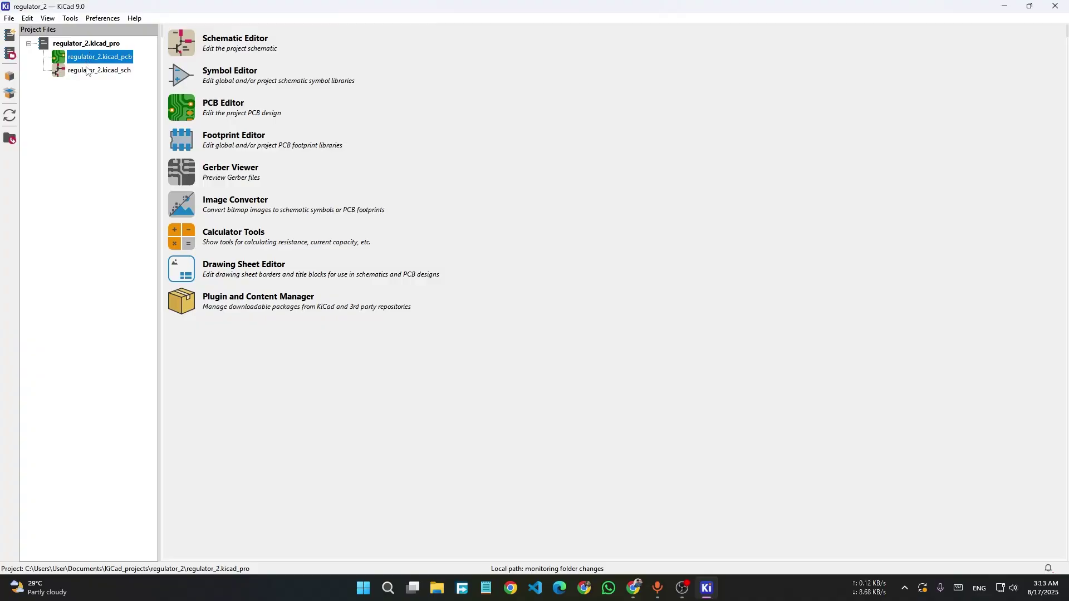
pyautogui.click(89, 72)
pyautogui.doubleClick(89, 74)
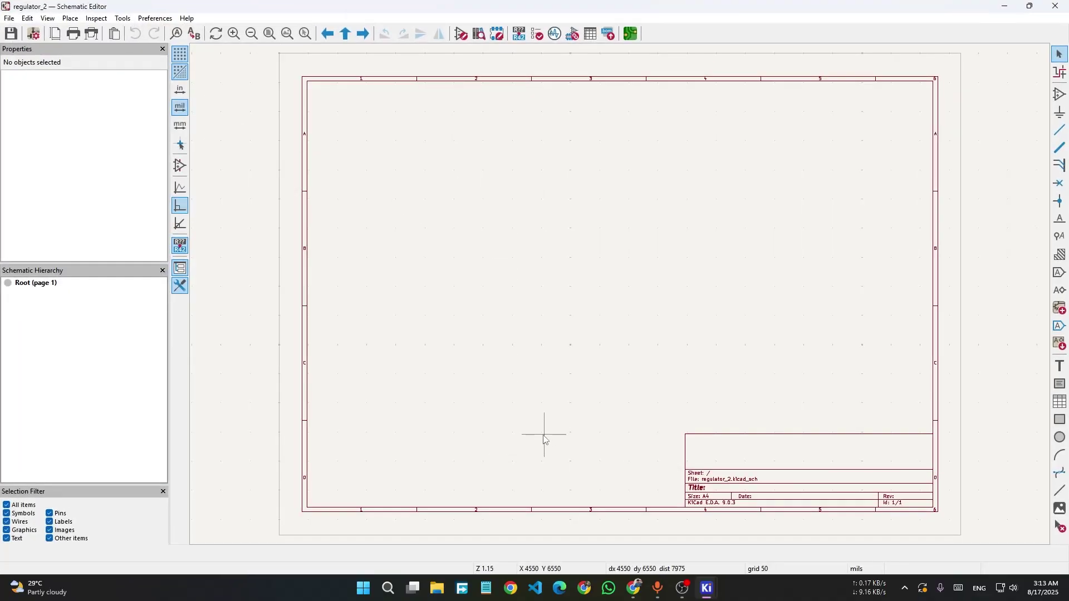
# Switch to Chrome to examine the LM317 AC-to-DC converter circuit diagram, and return to the Schematic Editor.
pyautogui.click(639, 594)
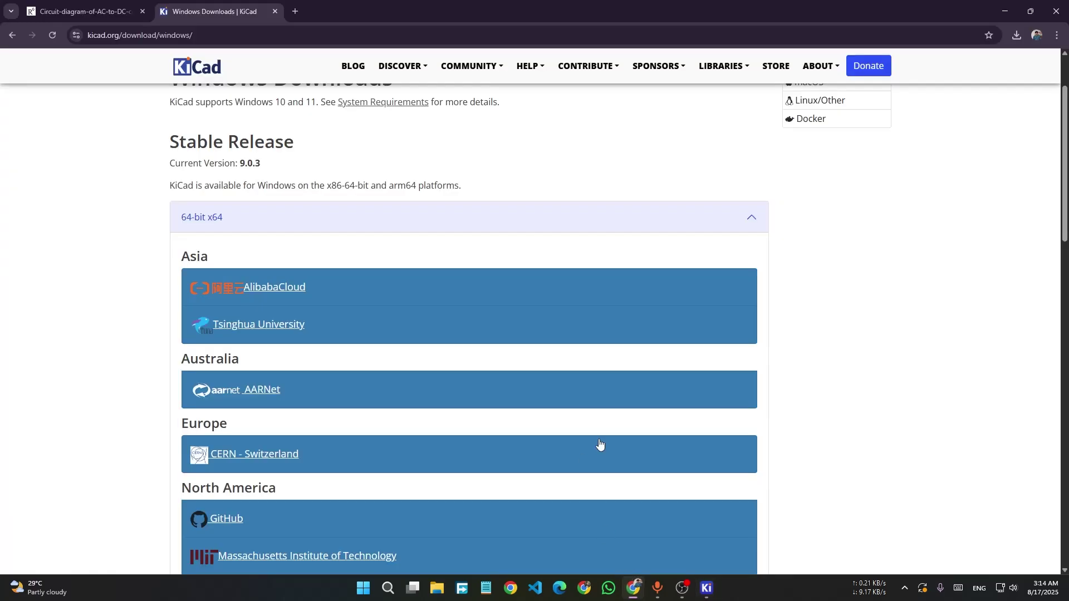
pyautogui.click(281, 11)
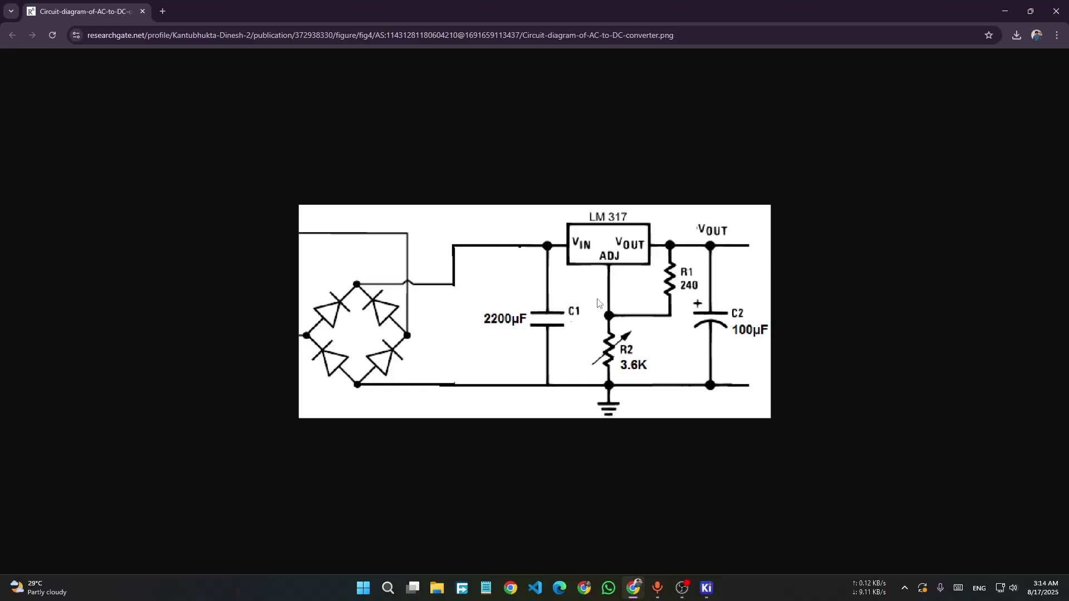
pyautogui.moveTo(707, 589)
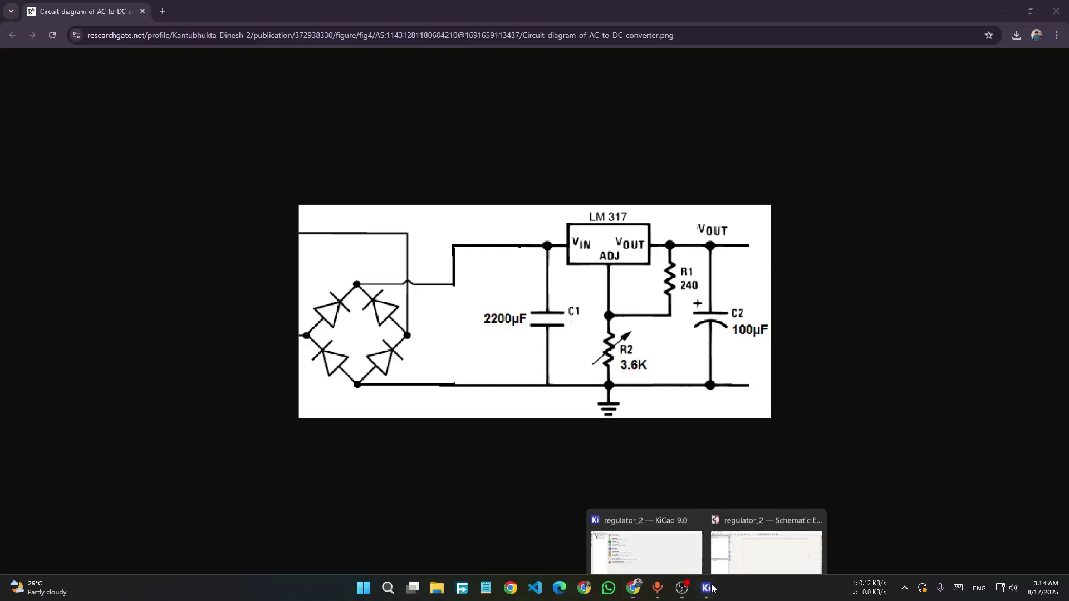
pyautogui.click(753, 554)
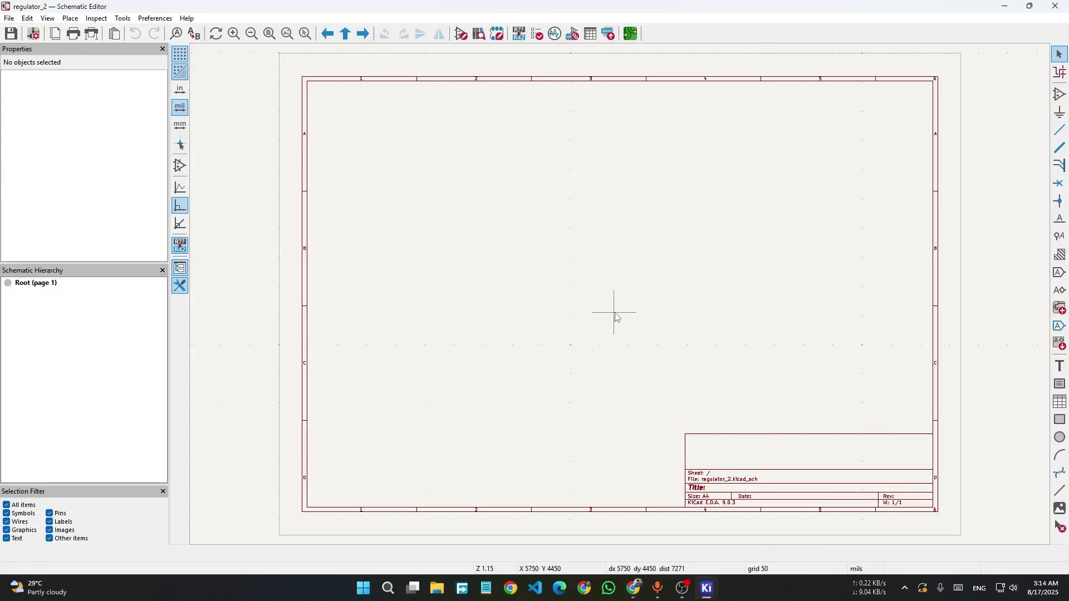
# Start placing a symbol, search the symbol library for "scre", and select Screw_Terminal_01x02.
pyautogui.click(1060, 96)
pyautogui.click(850, 178)
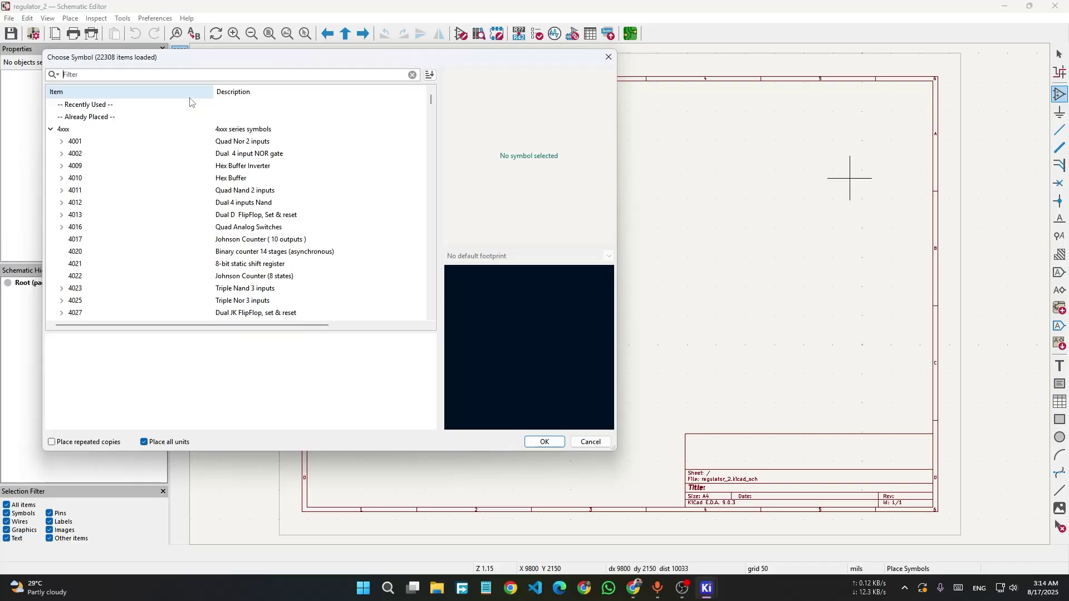
pyautogui.write('screq')
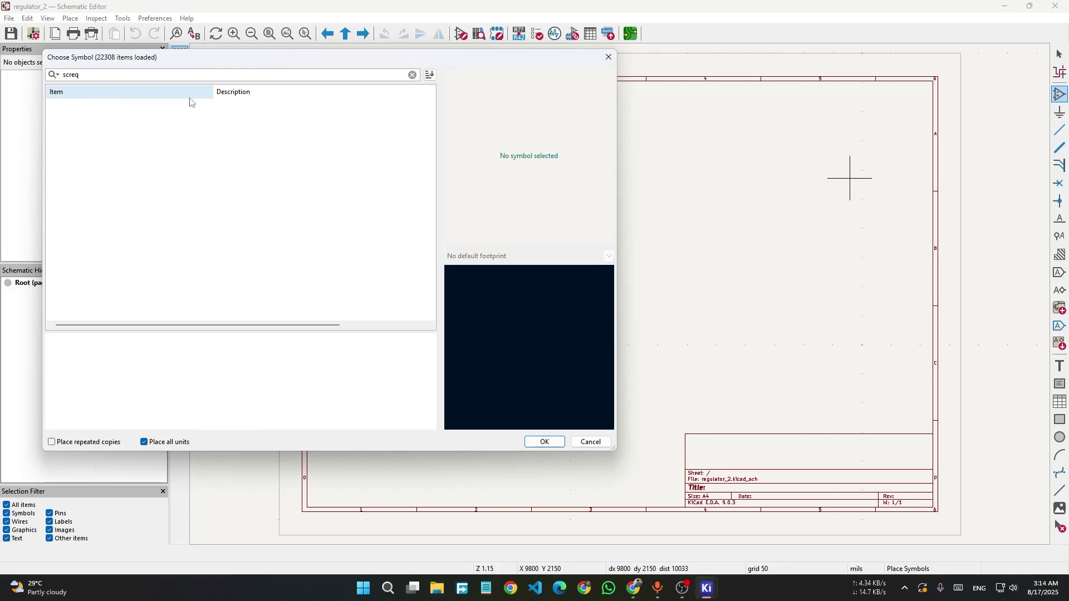
pyautogui.press('BackSpace')
pyautogui.click(152, 129)
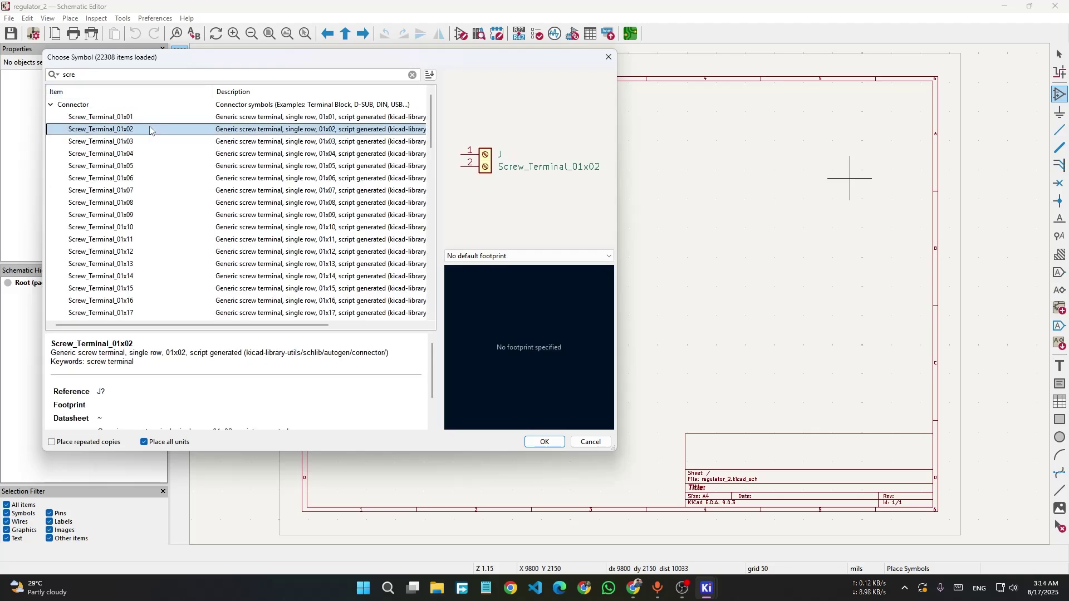
# Try the TerminalBlock_TE_282834-2_1x02_P2.54mm_Horizontal footprint for the two-pin screw terminal.
pyautogui.click(495, 256)
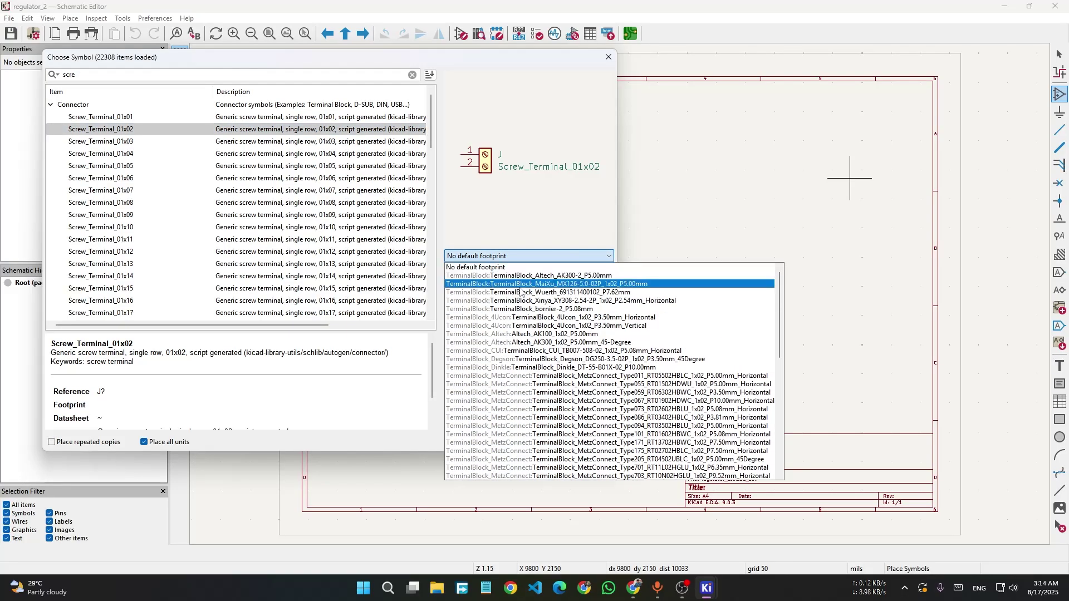
pyautogui.scroll(-2, 613, 396)
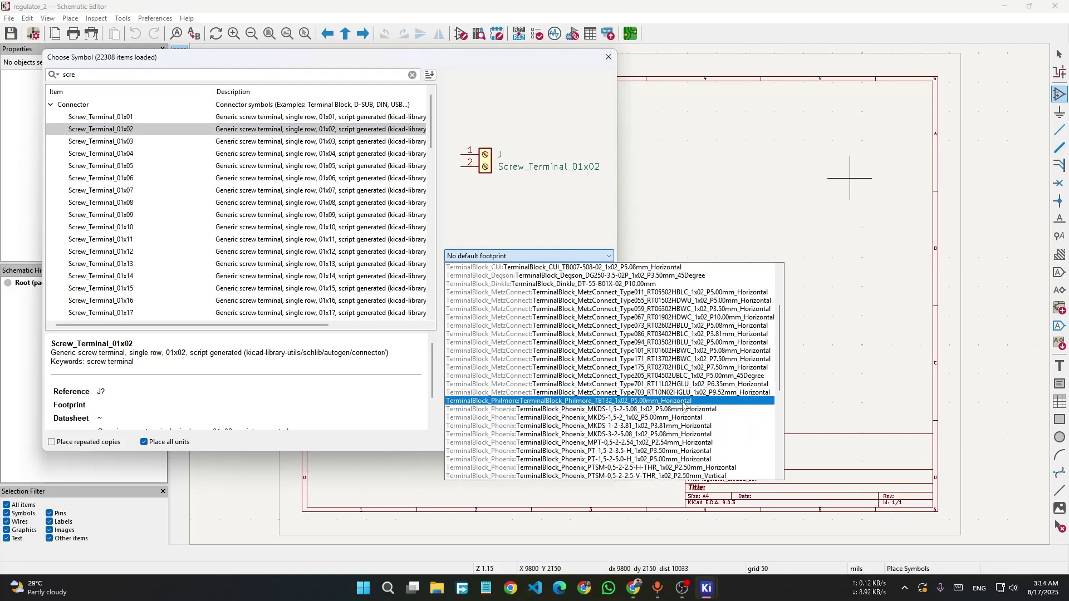
pyautogui.scroll(-5, 679, 423)
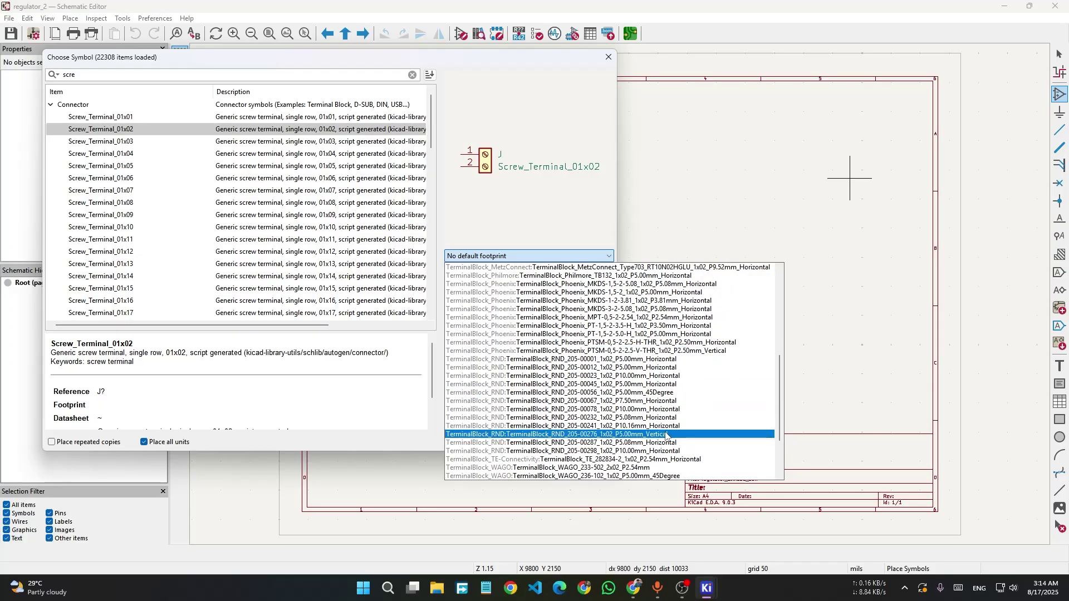
pyautogui.click(647, 351)
pyautogui.click(609, 256)
pyautogui.scroll(-2, 626, 412)
pyautogui.click(626, 418)
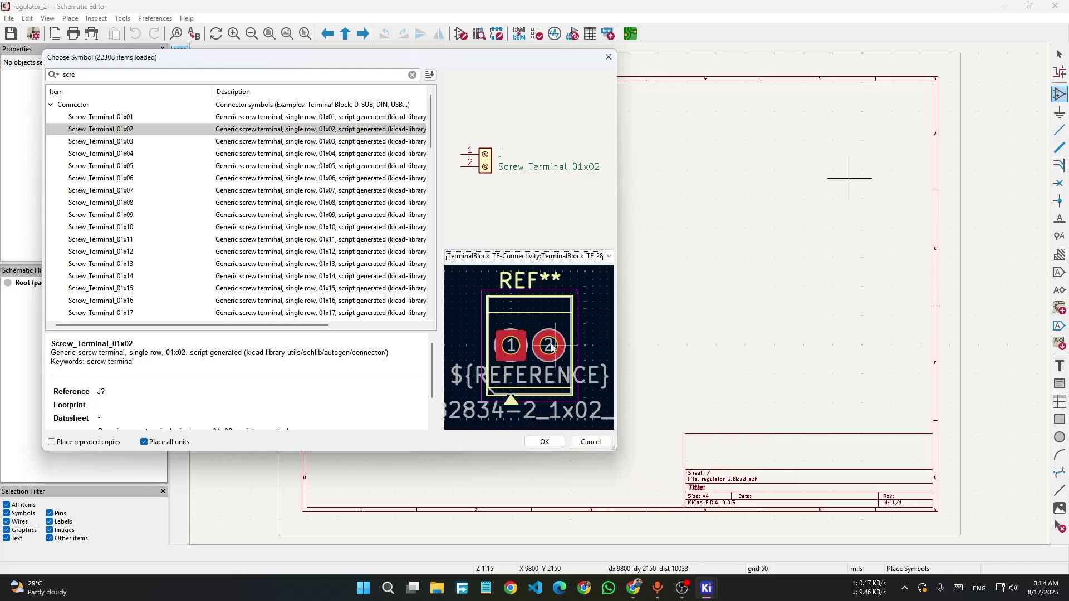
# Assign the TerminalBlock_Dinkle_DT-55-B01X-02_P10.00mm footprint to the screw terminal and accept the symbol for placement.
pyautogui.click(596, 256)
pyautogui.scroll(3, 604, 369)
pyautogui.scroll(3, 604, 369)
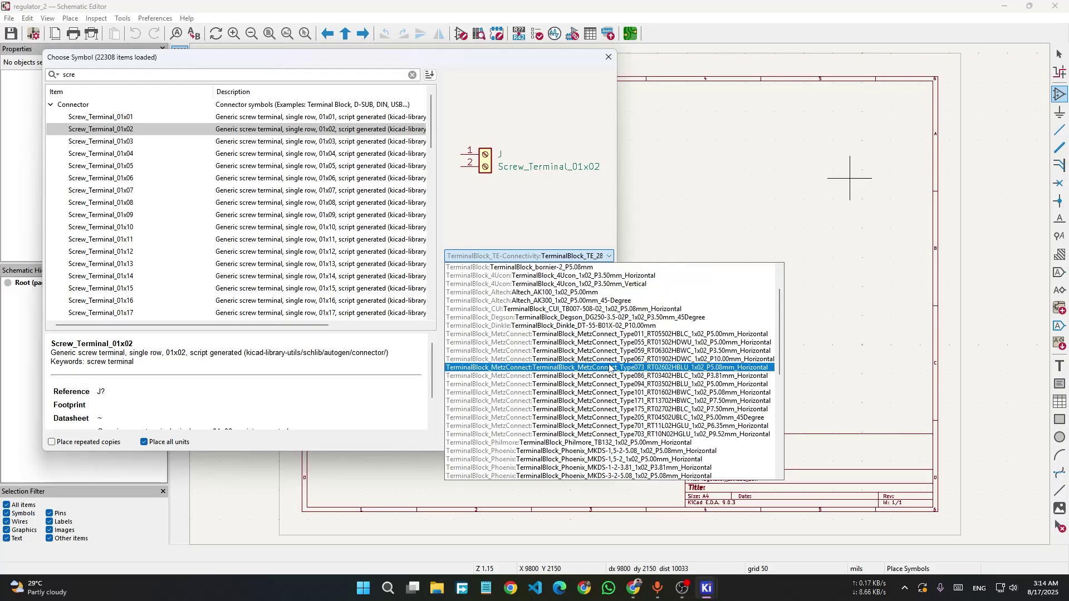
pyautogui.click(616, 331)
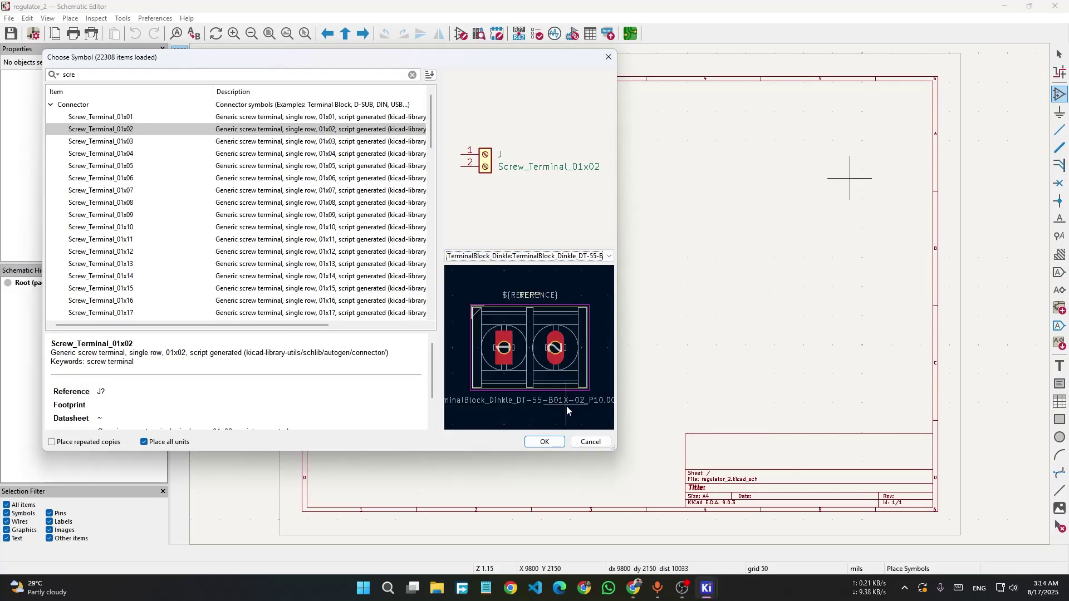
pyautogui.click(546, 443)
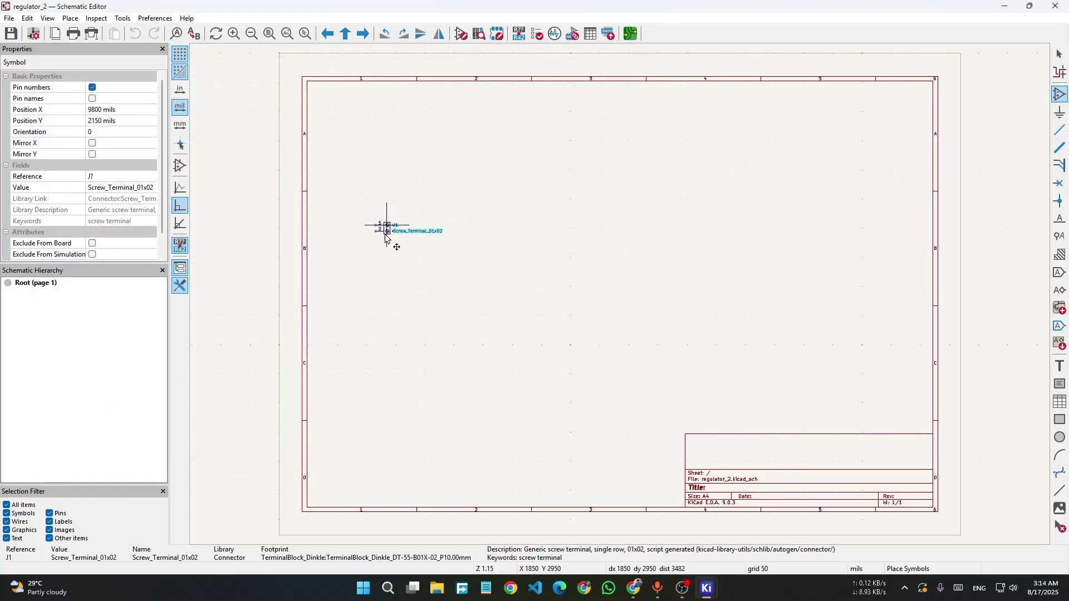
# Place the screw terminal in the upper-left part of the sheet and rotate it to 180 degrees.
pyautogui.click(442, 252)
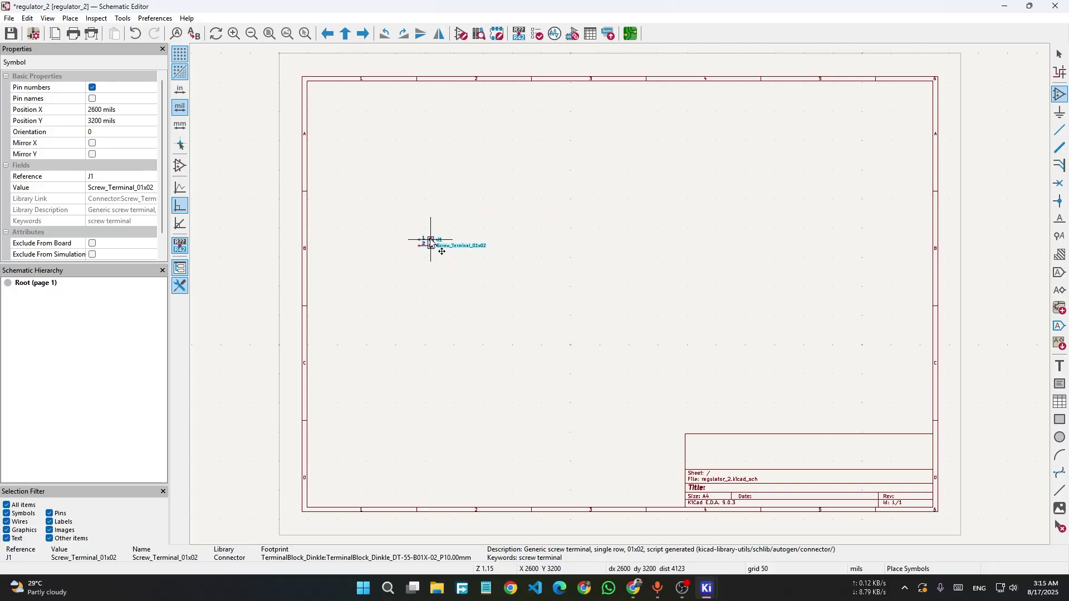
pyautogui.press('r')
pyautogui.press('r')
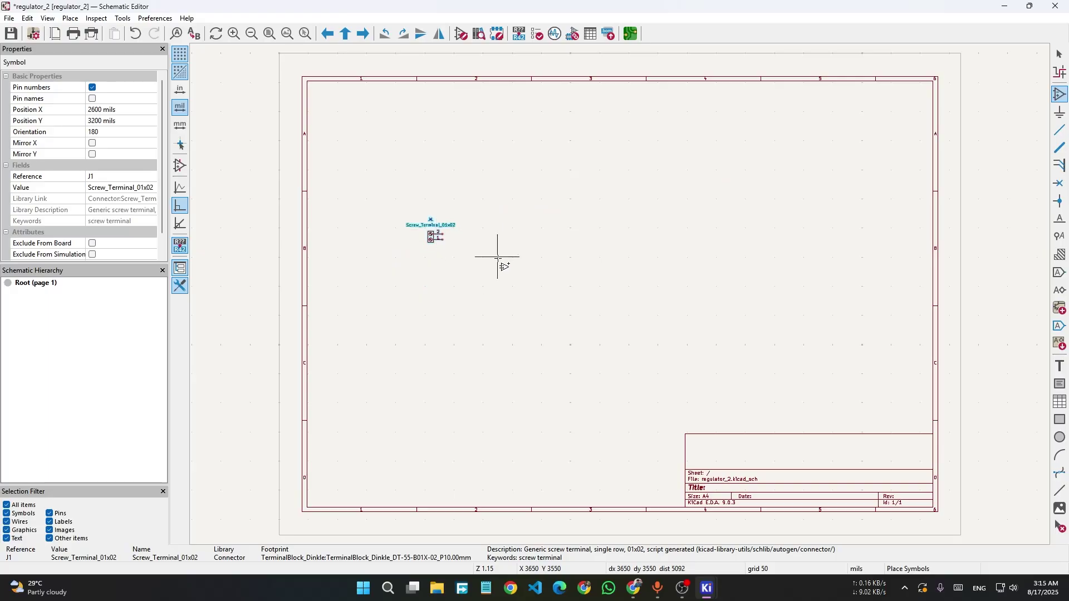
# Search the symbol library for "gb" and place the GBU4J bridge rectifier just right of the screw terminal.
pyautogui.click(503, 259)
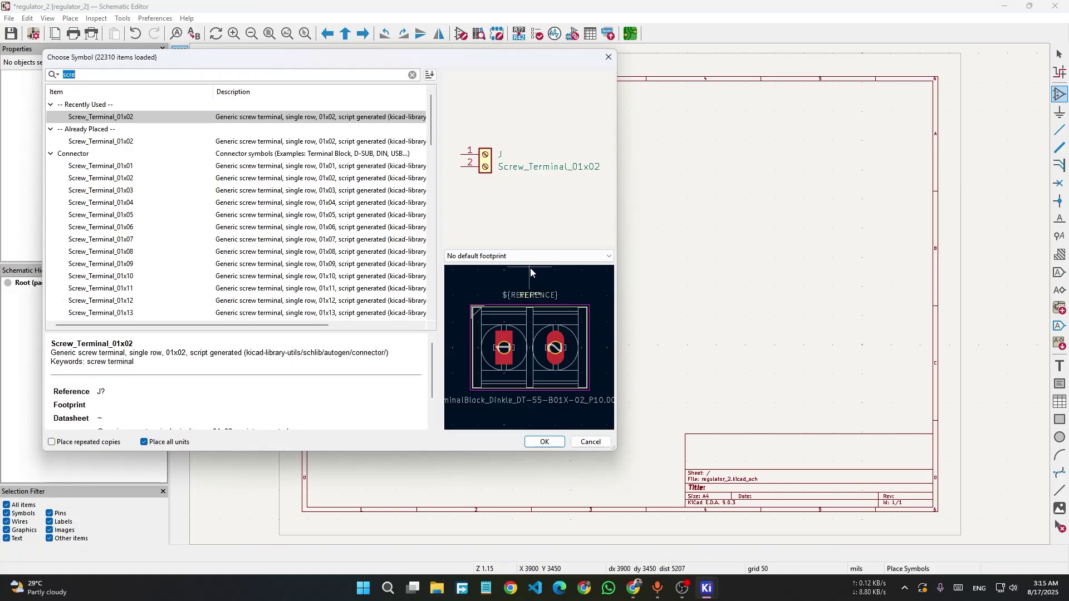
pyautogui.write('gbl')
pyautogui.press('BackSpace')
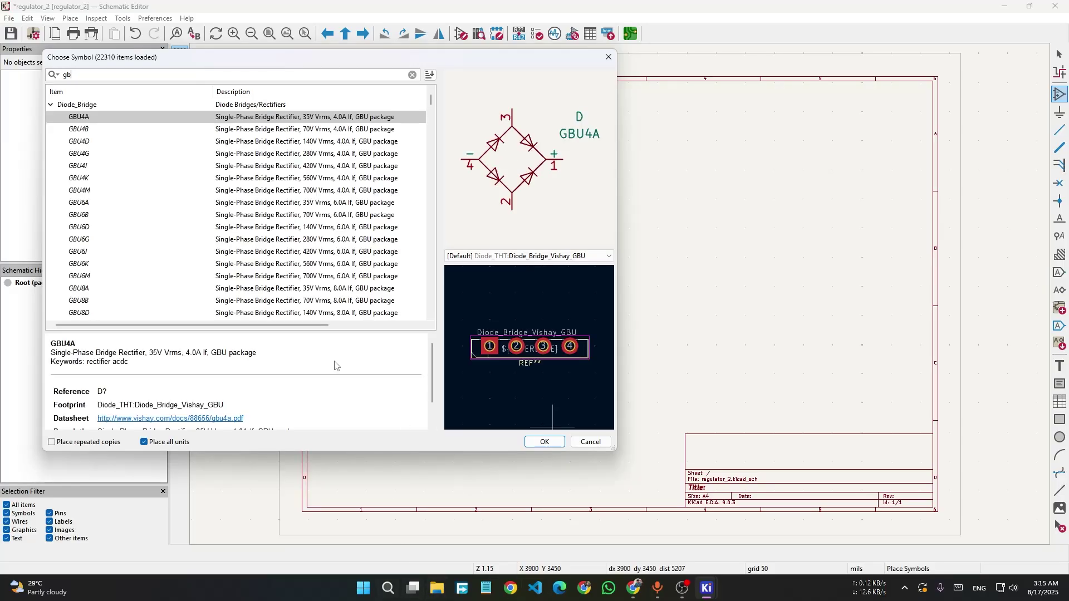
pyautogui.click(319, 168)
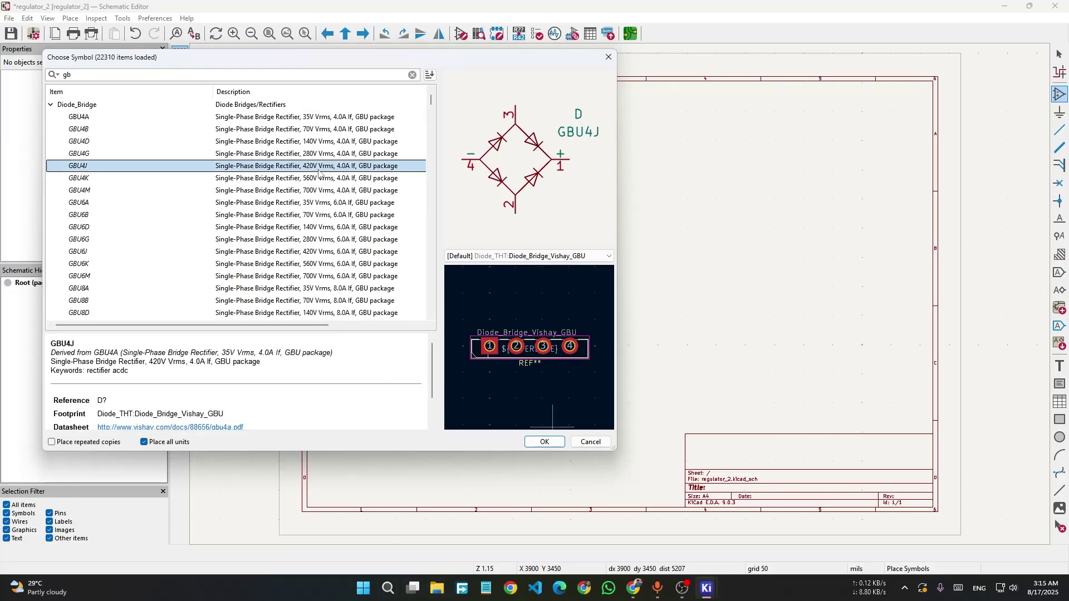
pyautogui.click(545, 442)
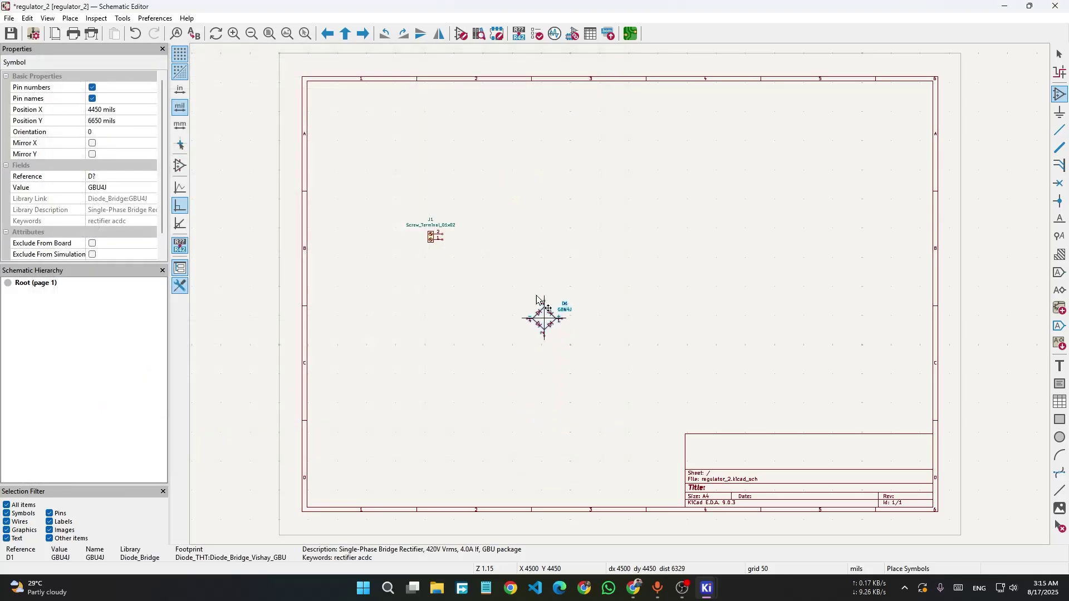
pyautogui.click(504, 240)
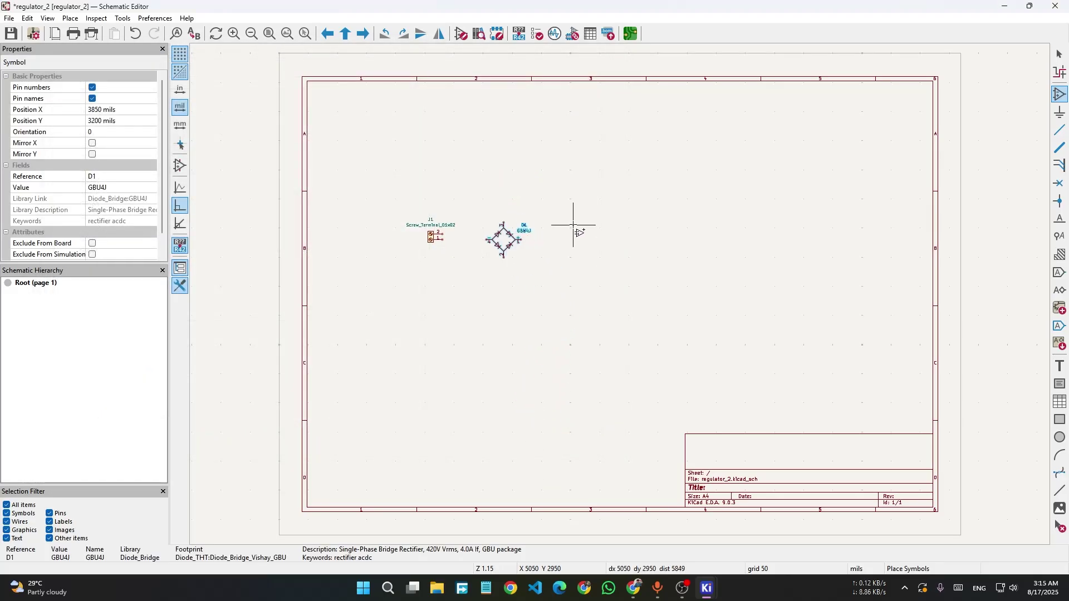
# Start placing another symbol and search the library for "c" to get the unpolarized capacitor C.
pyautogui.click(587, 249)
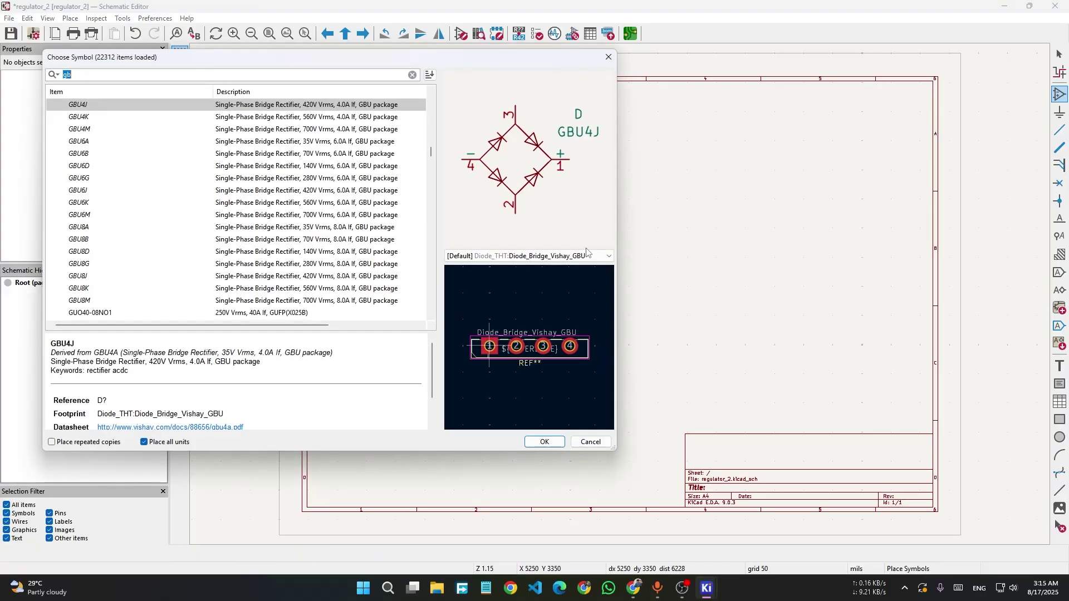
pyautogui.write('c')
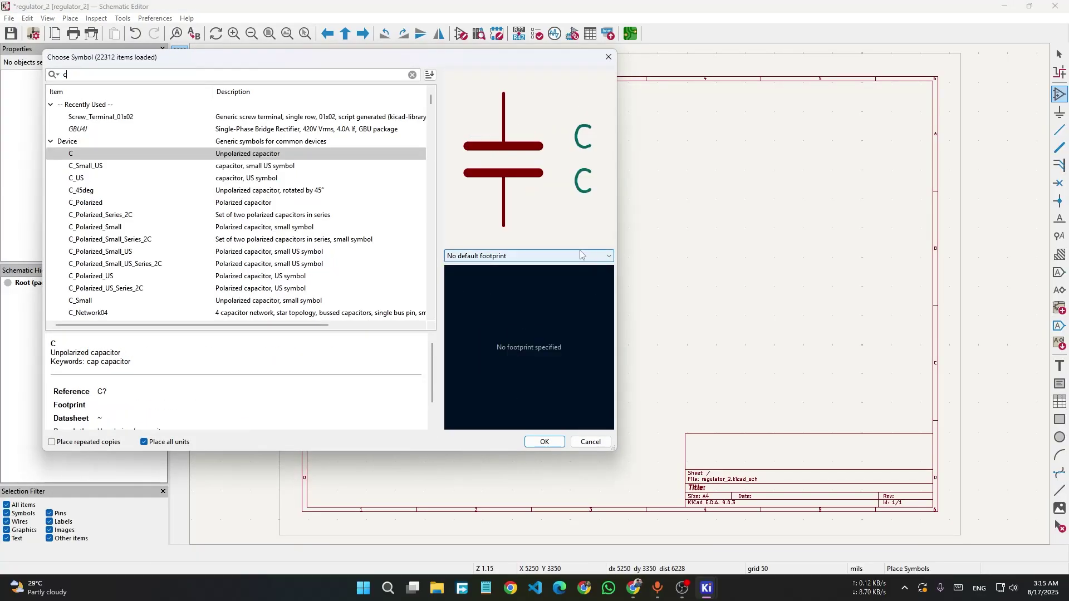
# Try the C_Disc_D5.1mm_W3.2mm_P5.00mm and C_Radial_D10.0mm_H20.0mm_P5.00mm footprints for the capacitor.
pyautogui.click(585, 255)
pyautogui.scroll(-5, 557, 315)
pyautogui.scroll(-20, 558, 315)
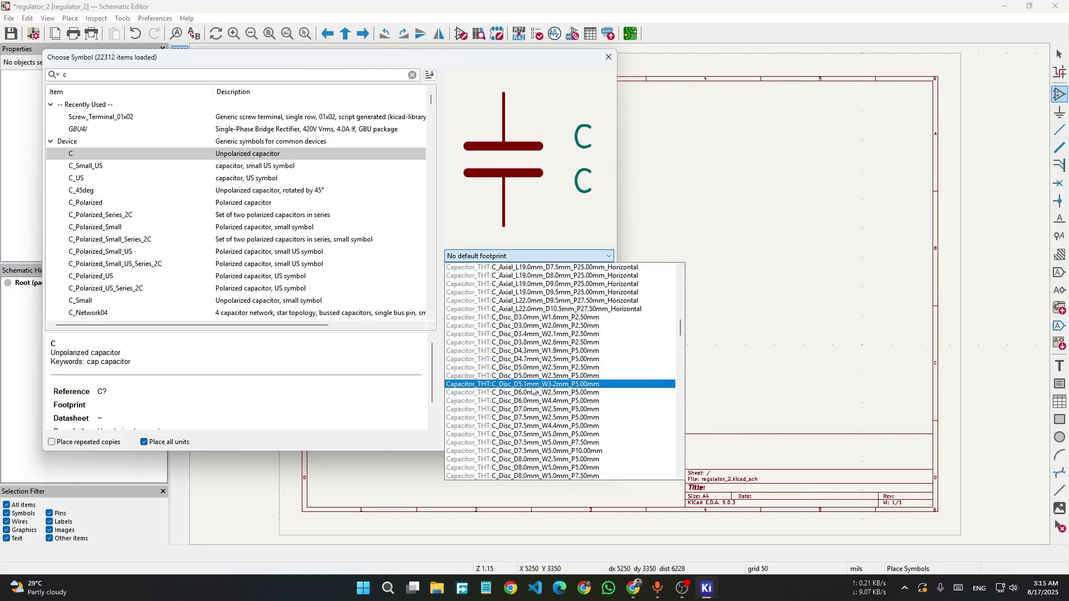
pyautogui.click(565, 384)
pyautogui.click(564, 255)
pyautogui.scroll(-1, 564, 385)
pyautogui.scroll(-10, 565, 386)
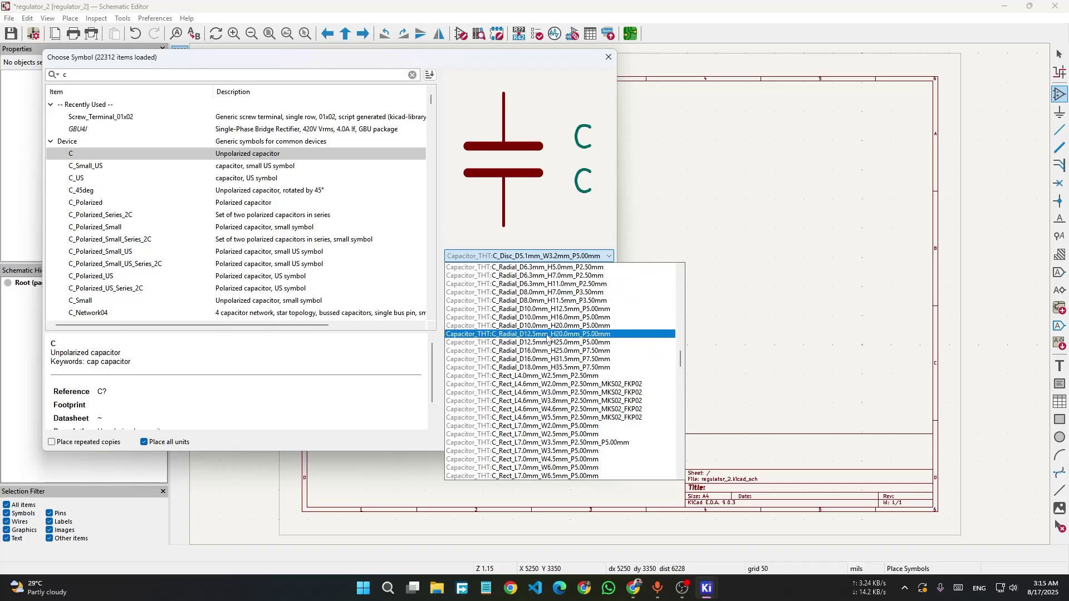
pyautogui.click(551, 326)
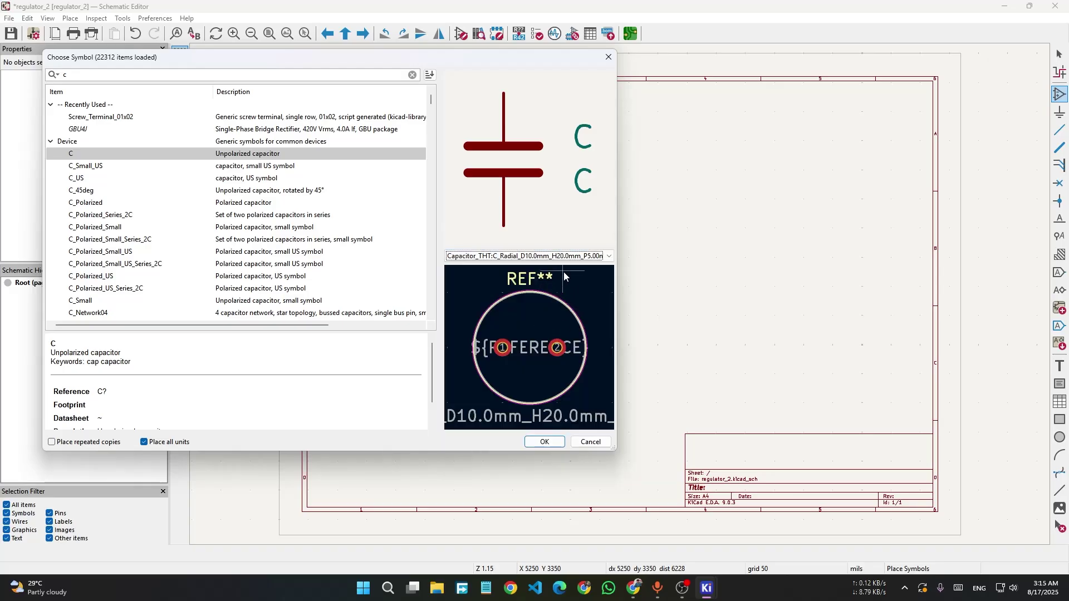
# Assign the C_Radial_D8.0mm_H11.5mm_P3.50mm footprint to the capacitor and place it to the lower right of the bridge rectifier.
pyautogui.click(558, 257)
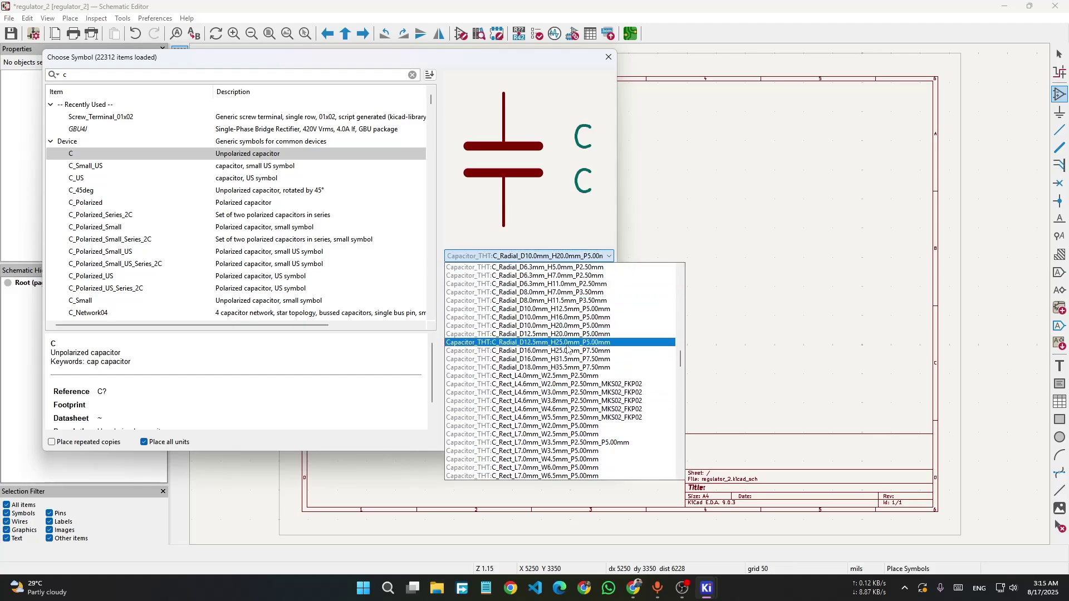
pyautogui.scroll(2, 557, 353)
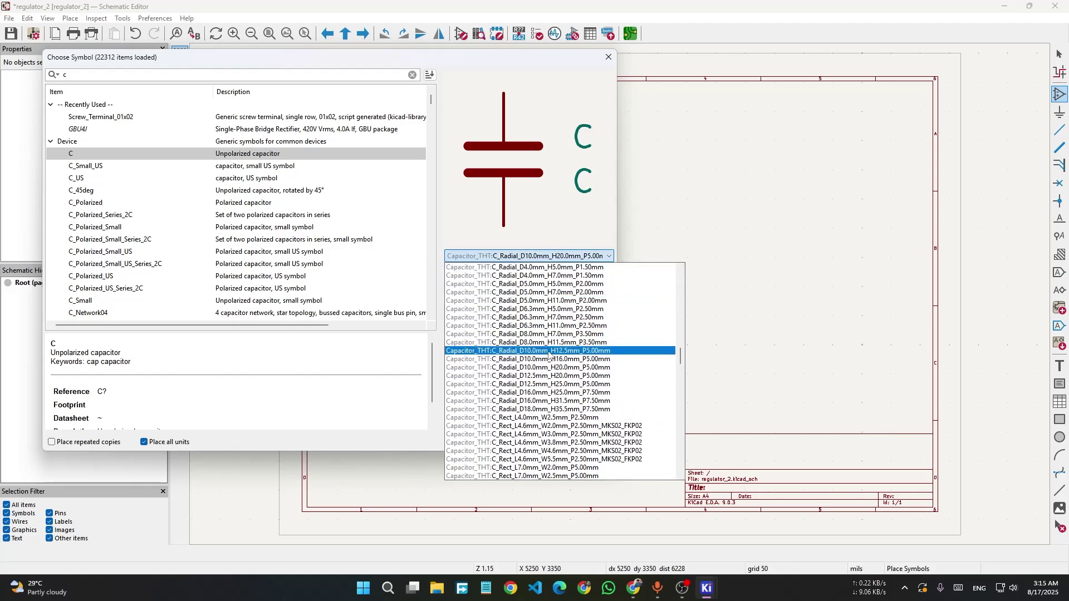
pyautogui.click(549, 343)
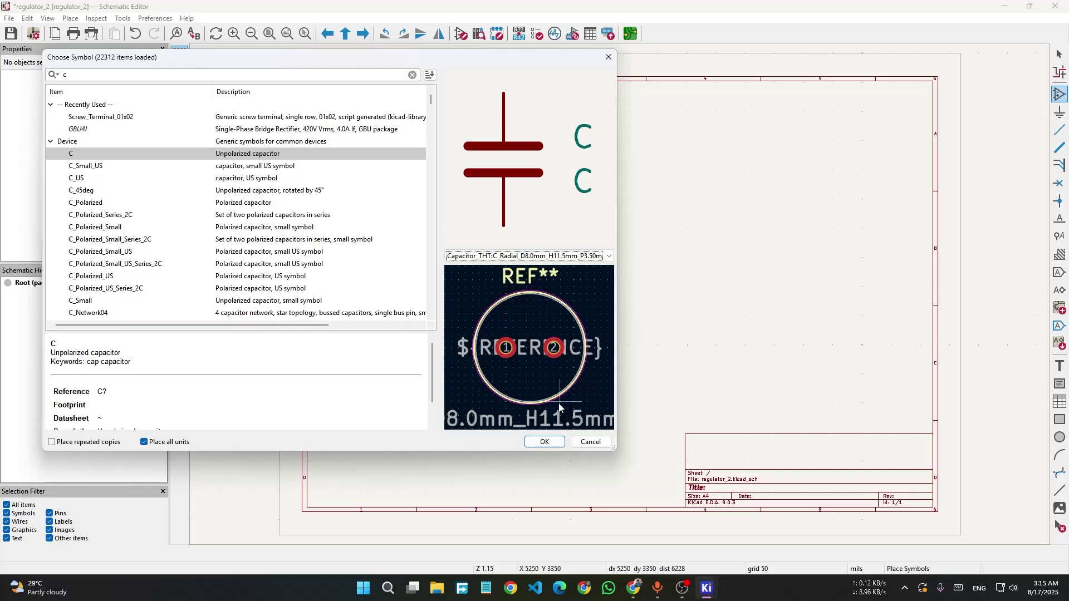
pyautogui.click(544, 442)
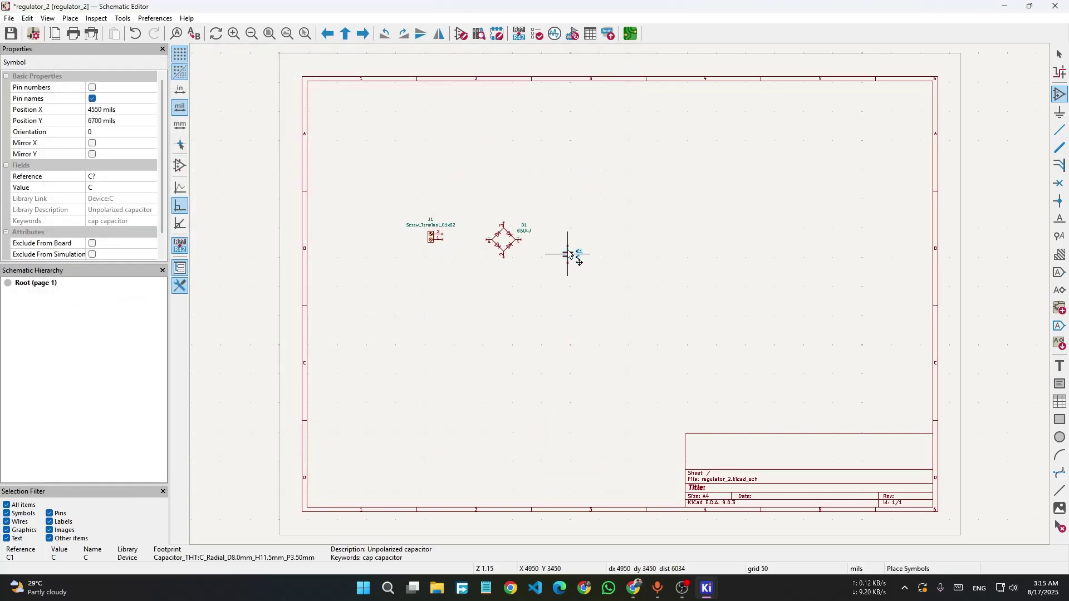
pyautogui.click(551, 260)
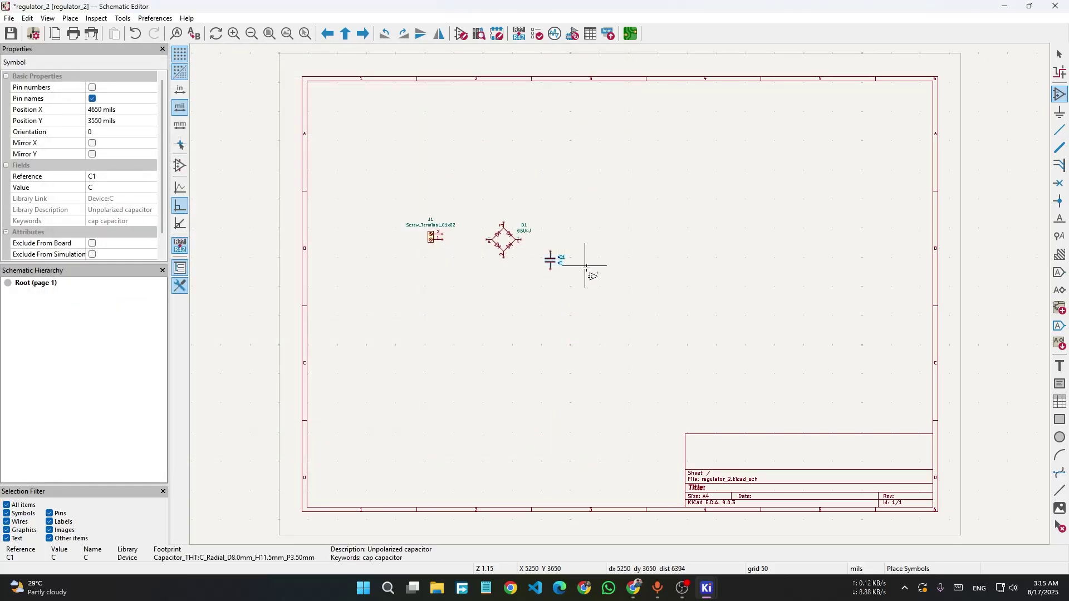
# Search the symbol library for "lm317" and place the LM317_TO-220 regulator to the upper right of the capacitor.
pyautogui.click(632, 297)
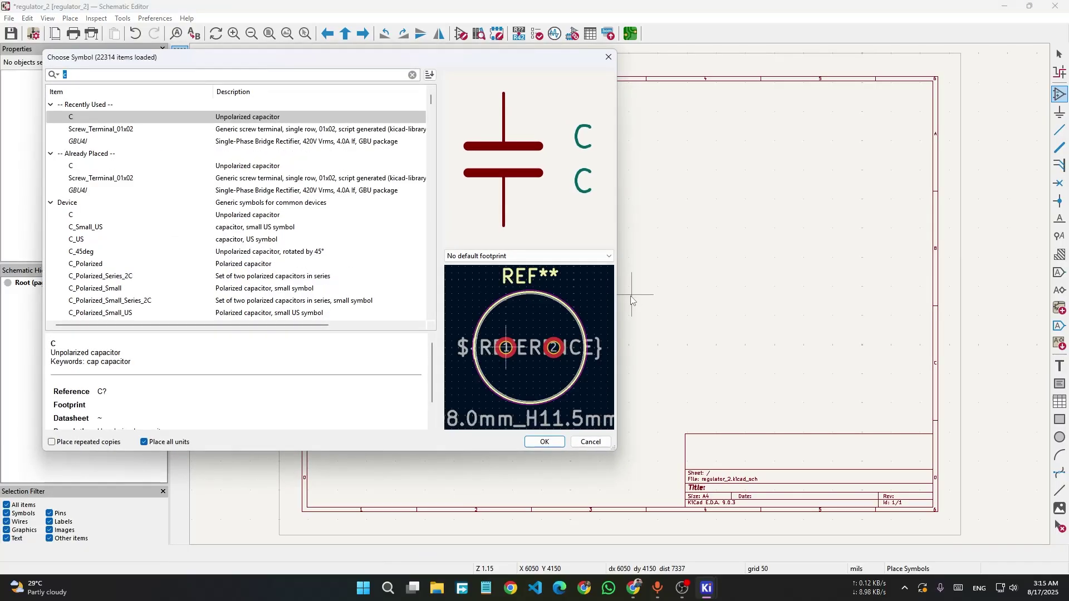
pyautogui.write('lm3')
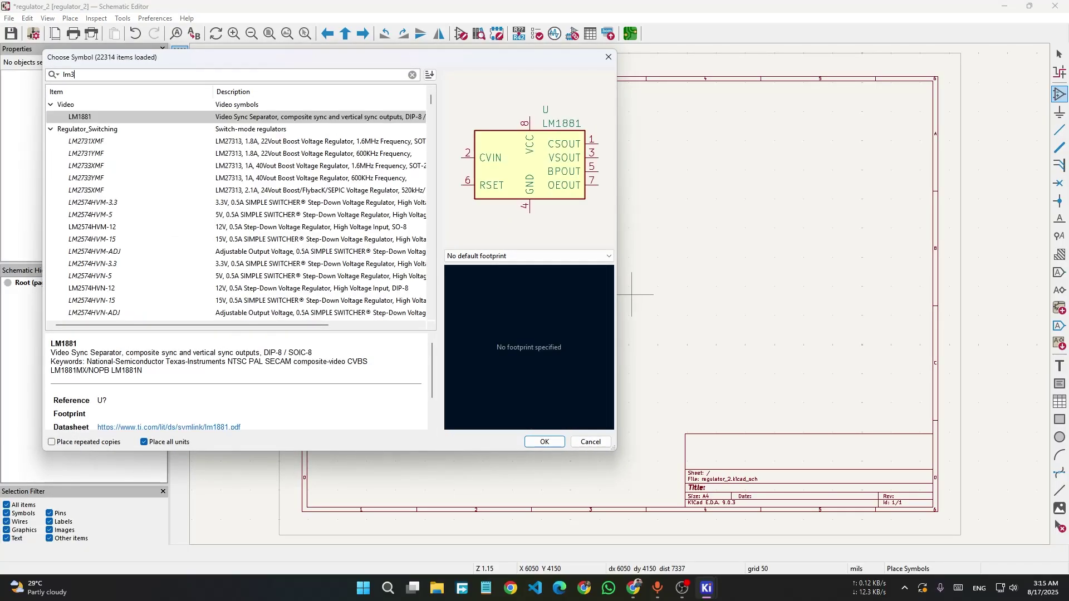
pyautogui.write('17')
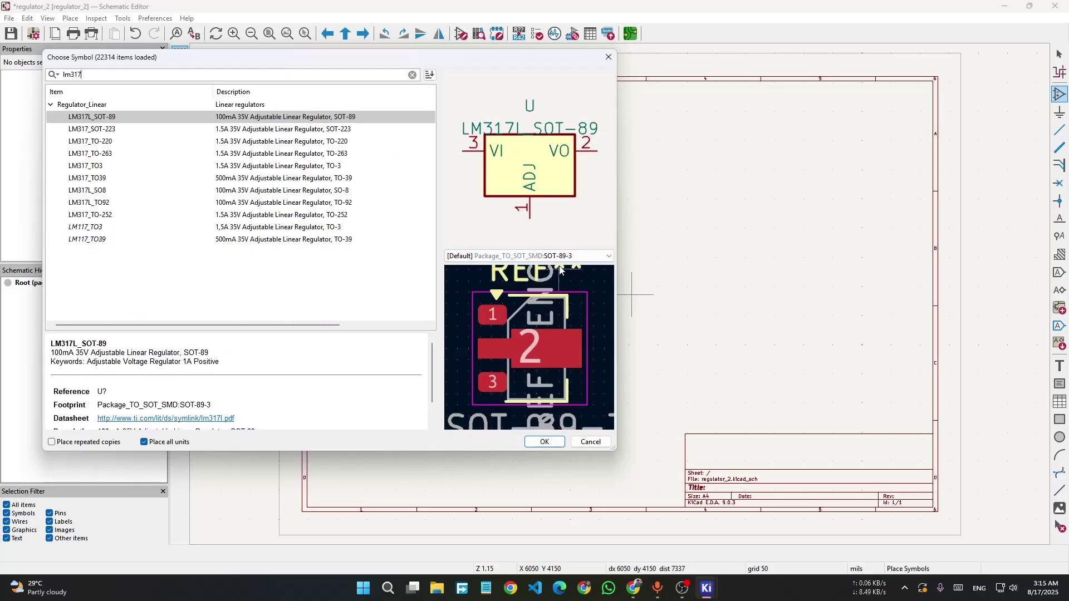
pyautogui.click(123, 143)
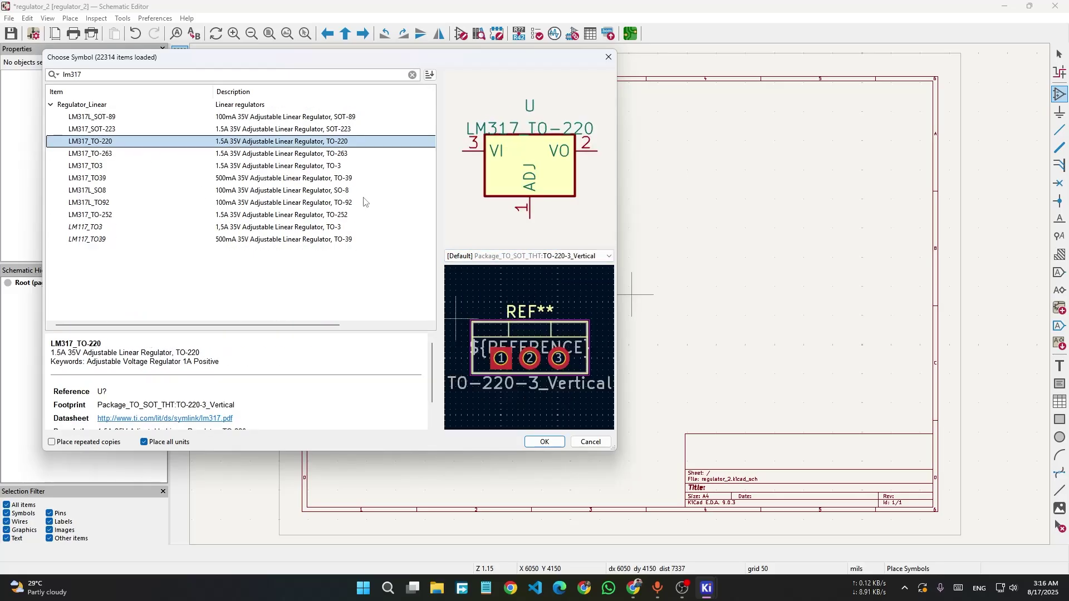
pyautogui.click(543, 442)
pyautogui.click(608, 222)
# Start placing another symbol, search the library for "r", and select R_Potentiometer.
pyautogui.click(656, 248)
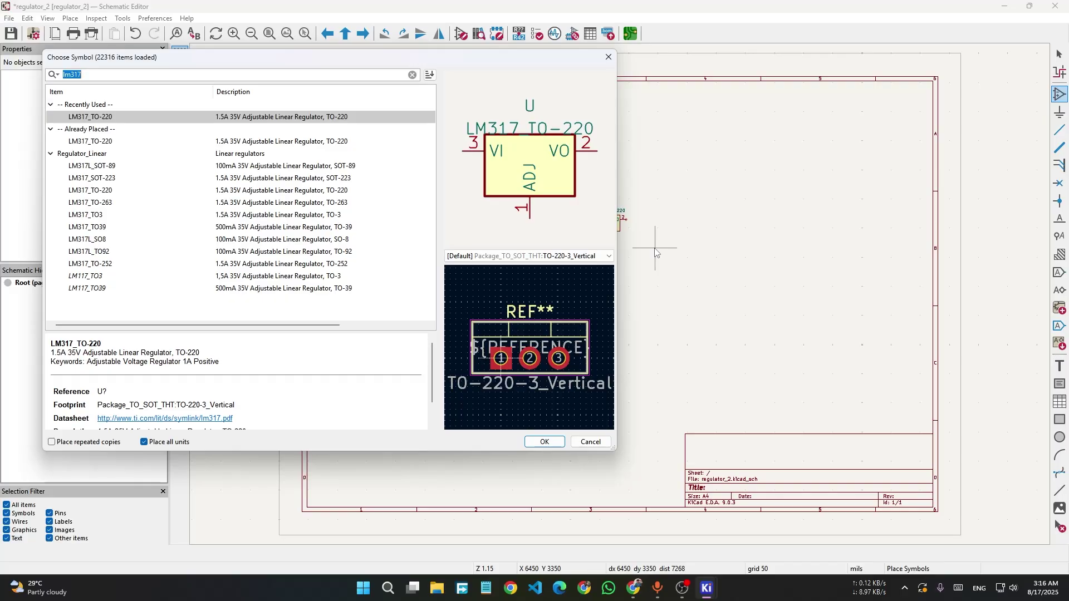
pyautogui.write('r')
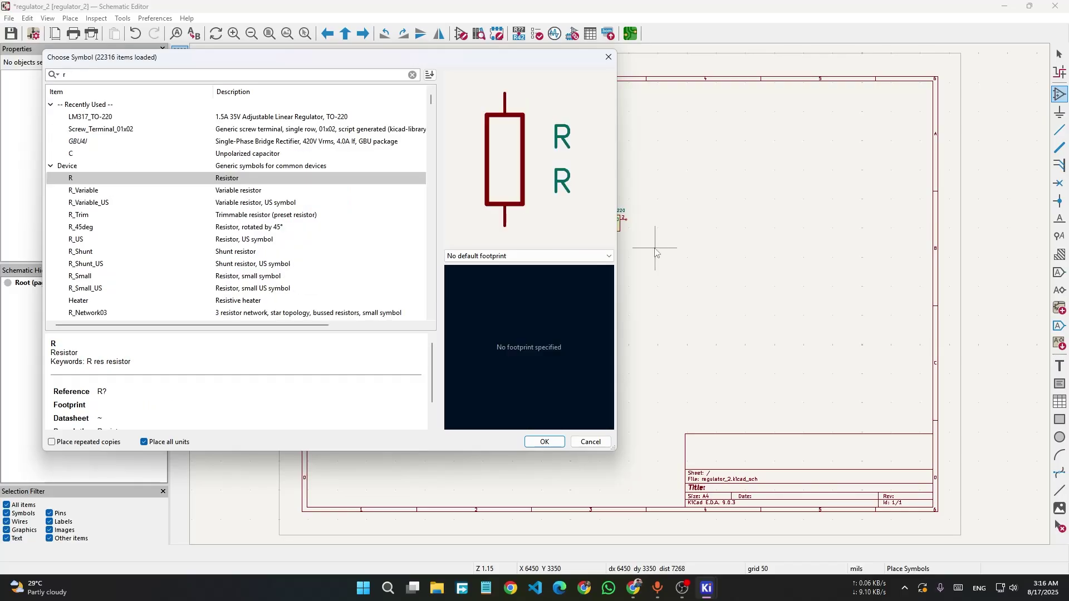
pyautogui.click(116, 191)
pyautogui.scroll(-10, 161, 227)
pyautogui.scroll(-3, 173, 222)
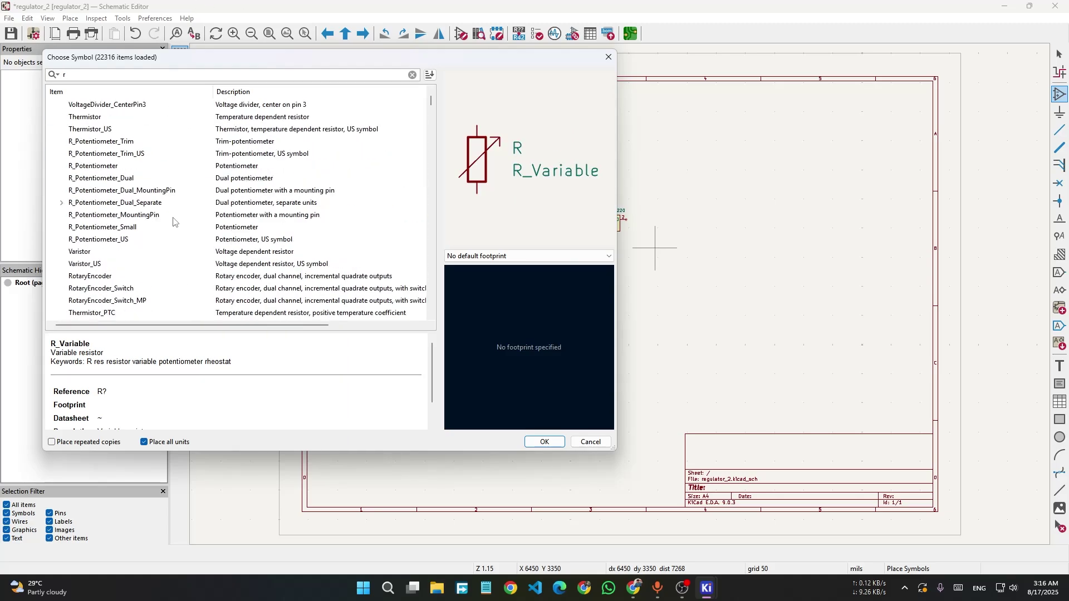
pyautogui.click(110, 168)
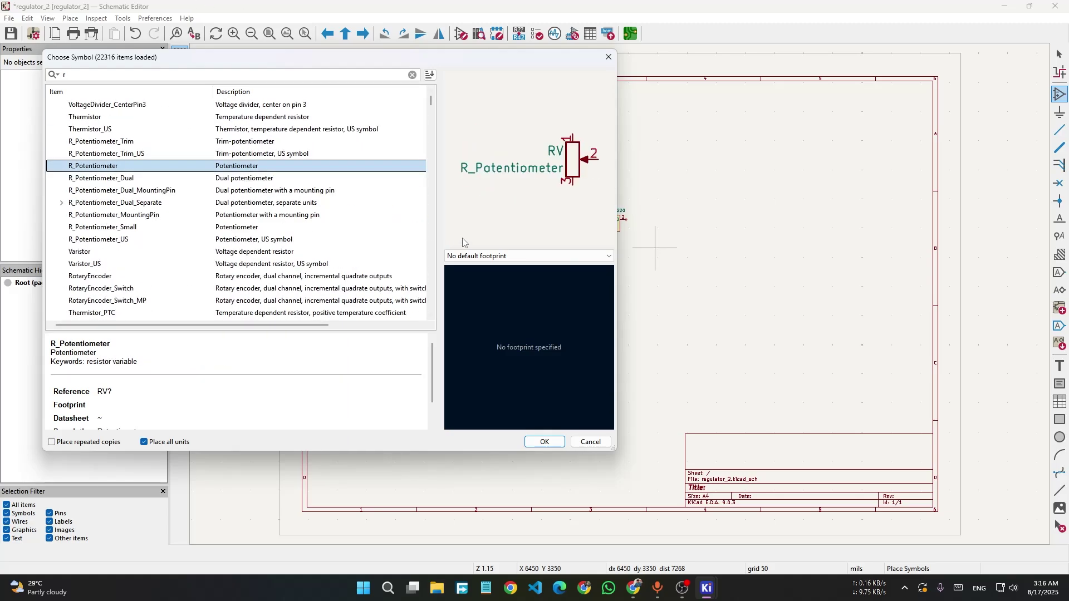
# Try the Potentiometer_TT_P0915N footprint for the potentiometer.
pyautogui.click(548, 256)
pyautogui.scroll(-10, 551, 372)
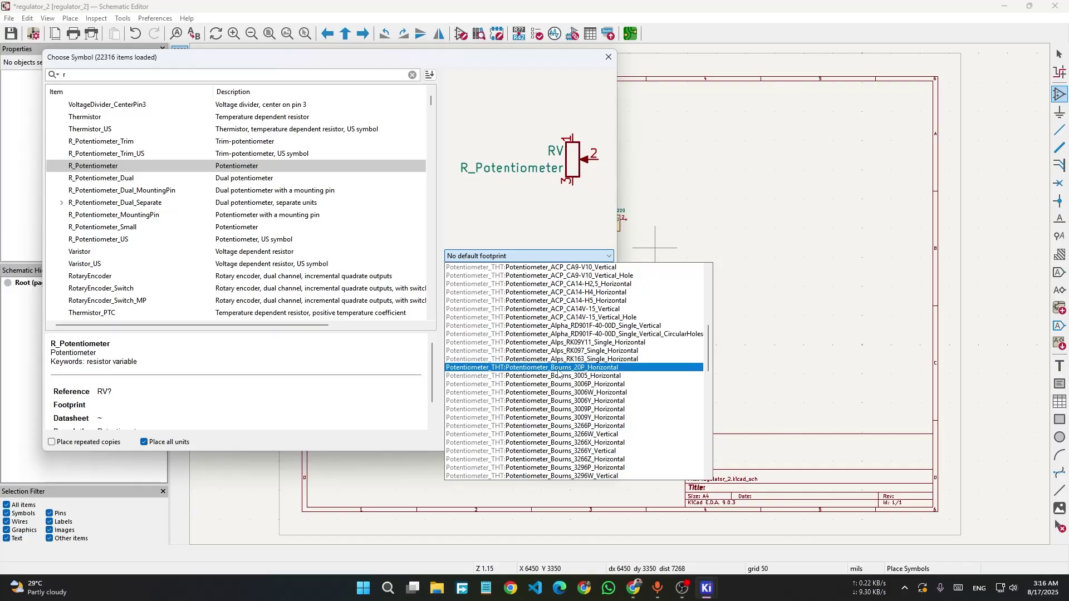
pyautogui.scroll(-15, 544, 394)
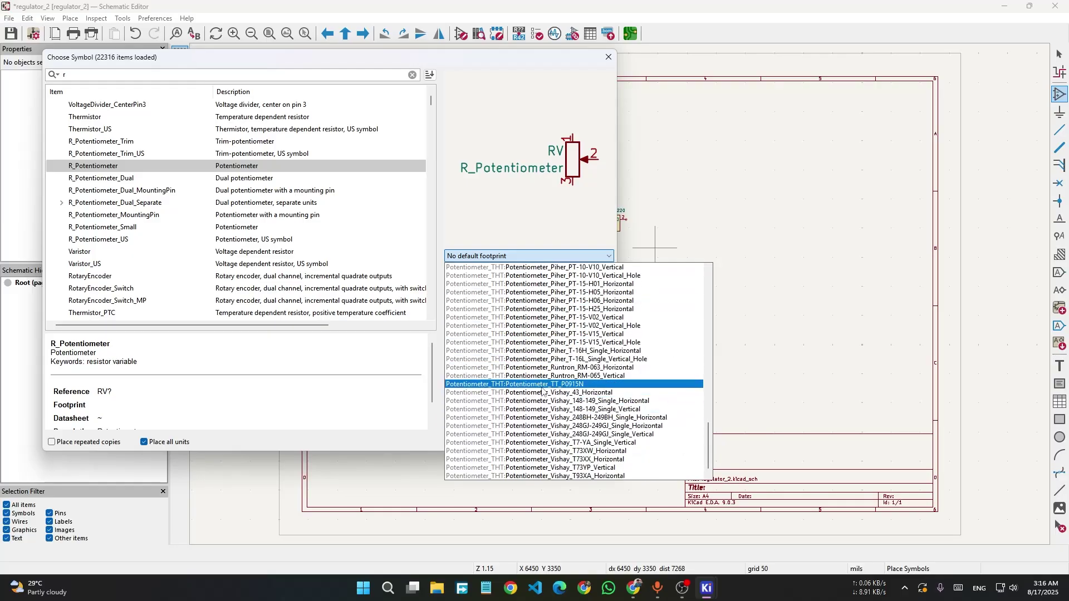
pyautogui.click(544, 384)
# Assign the Potentiometer_Vishay_148-149_Single_Horizontal footprint to the potentiometer and place it below the LM317 regulator.
pyautogui.click(548, 258)
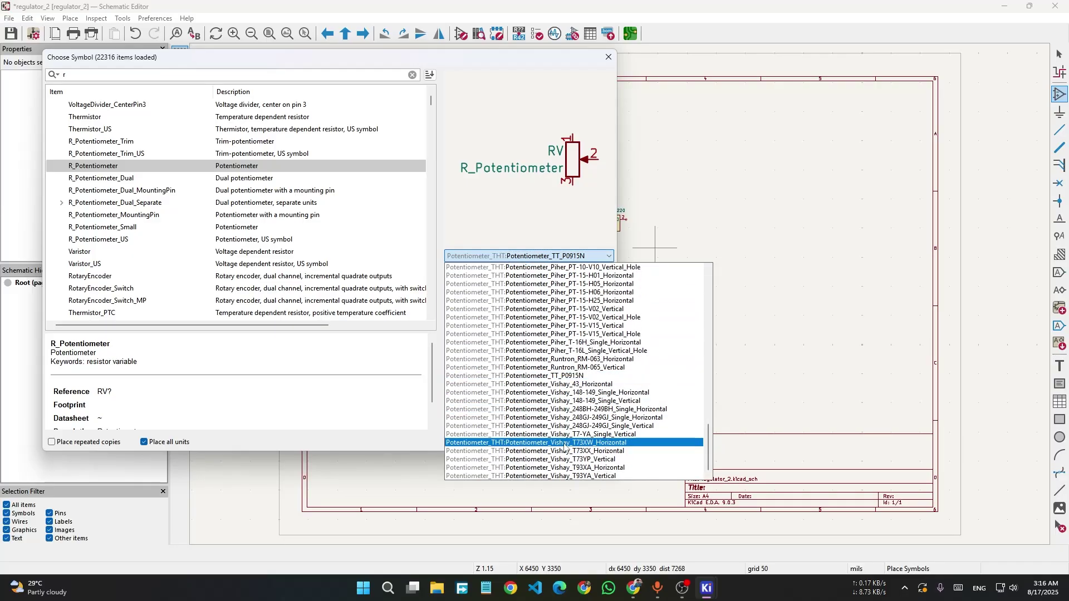
pyautogui.click(554, 392)
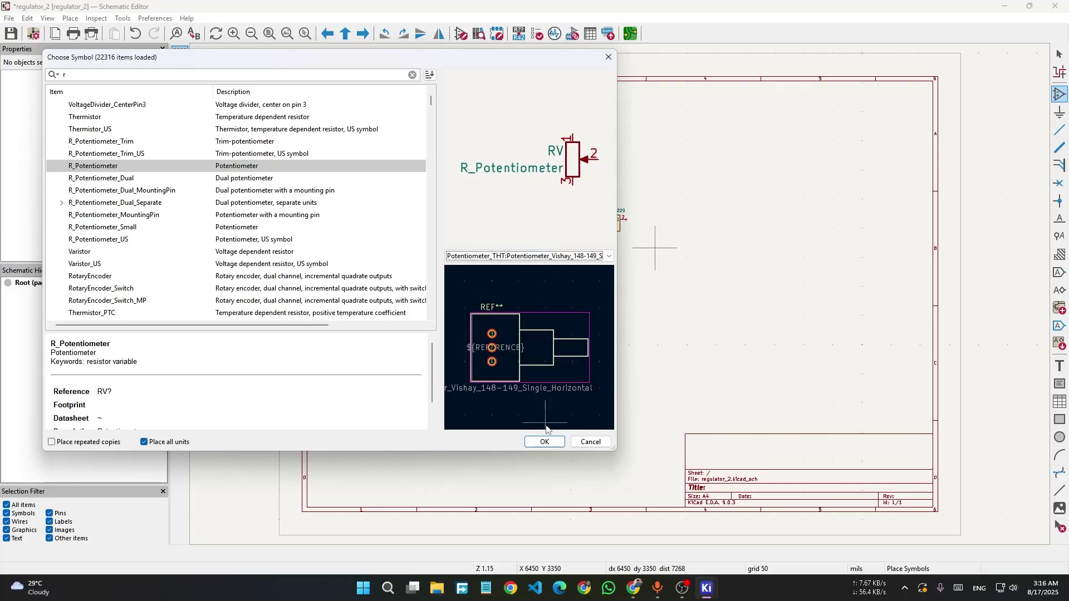
pyautogui.click(545, 442)
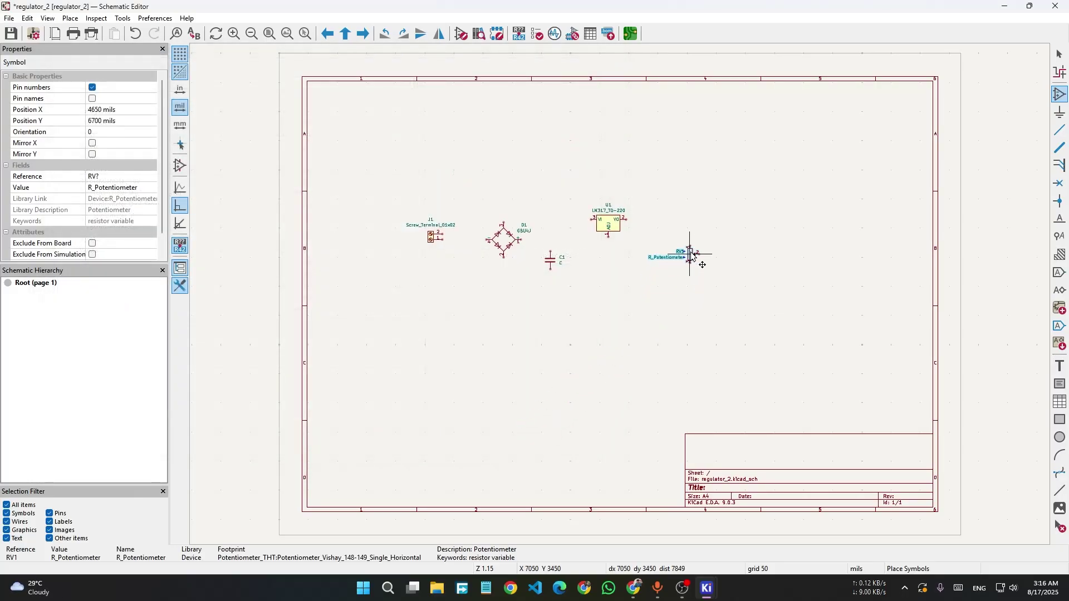
pyautogui.click(613, 269)
# Start placing the resistor symbol R and try the R_Axial_DIN0614_L14.3mm_D5.7mm_P5.08mm_Vertical footprint.
pyautogui.click(673, 261)
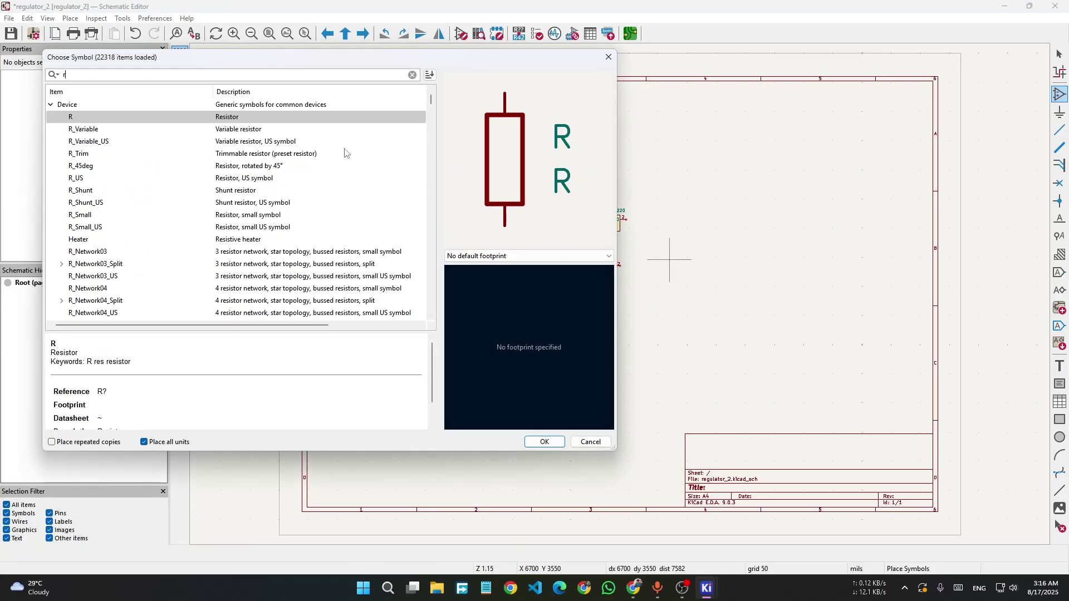
pyautogui.click(531, 254)
pyautogui.scroll(-10, 538, 352)
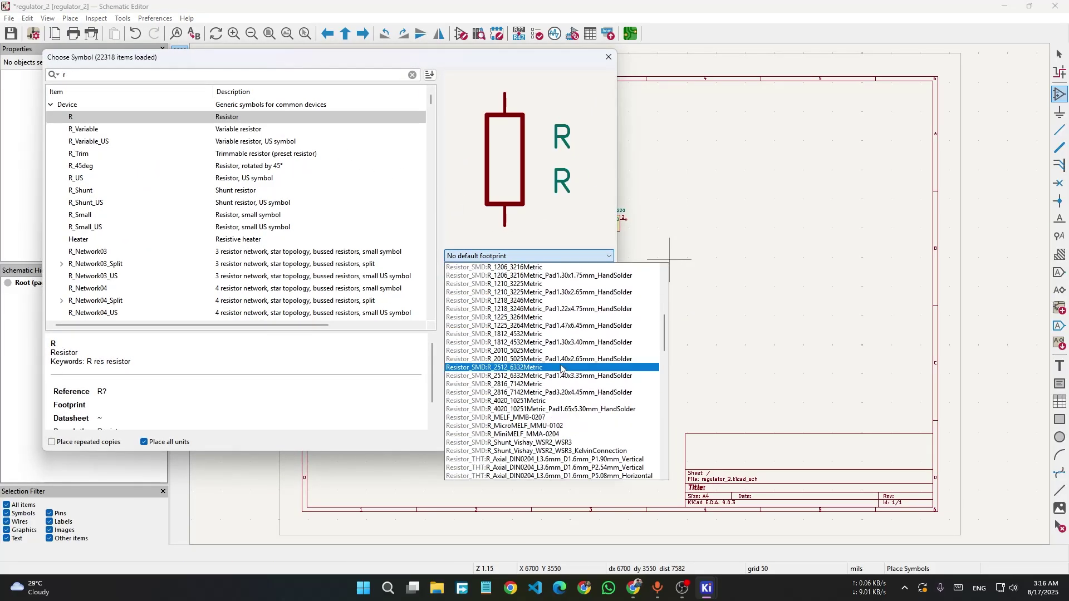
pyautogui.scroll(-3, 539, 353)
pyautogui.click(538, 351)
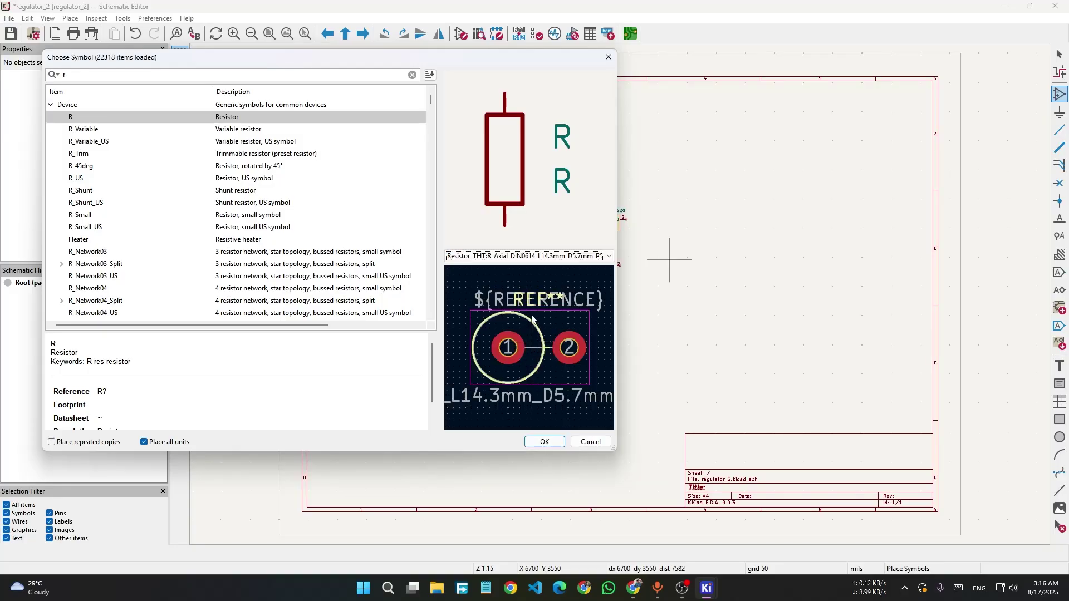
# Assign the R_Axial_DIN0207_L6.3mm_D2.5mm_P10.16mm_Horizontal footprint to the resistor and place it just right of the LM317 regulator.
pyautogui.click(530, 256)
pyautogui.scroll(-5, 549, 374)
pyautogui.scroll(2, 553, 362)
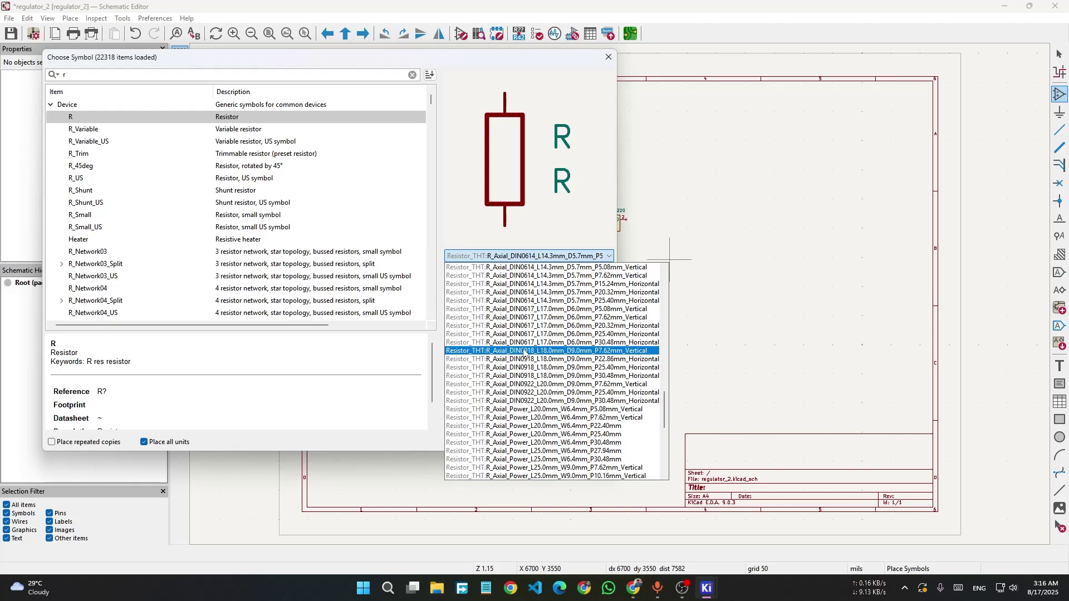
pyautogui.scroll(10, 533, 348)
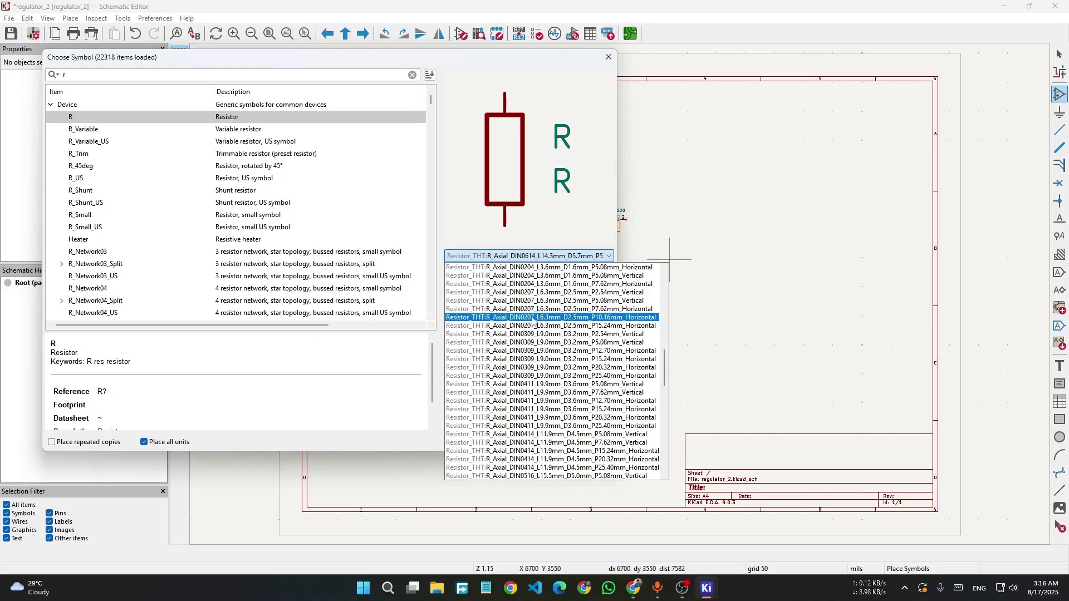
pyautogui.click(533, 317)
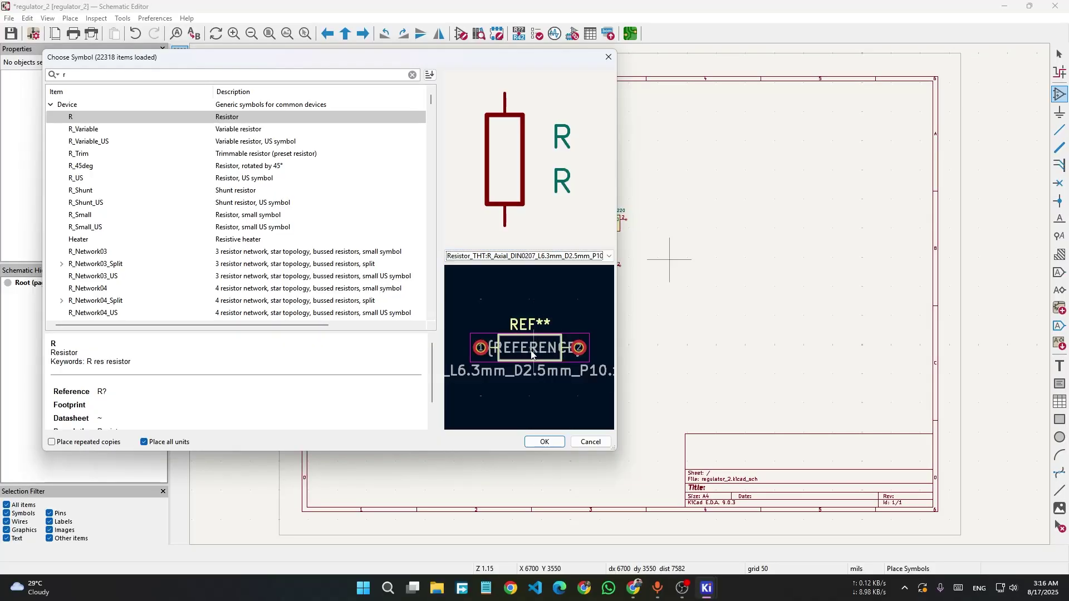
pyautogui.click(545, 442)
pyautogui.click(657, 234)
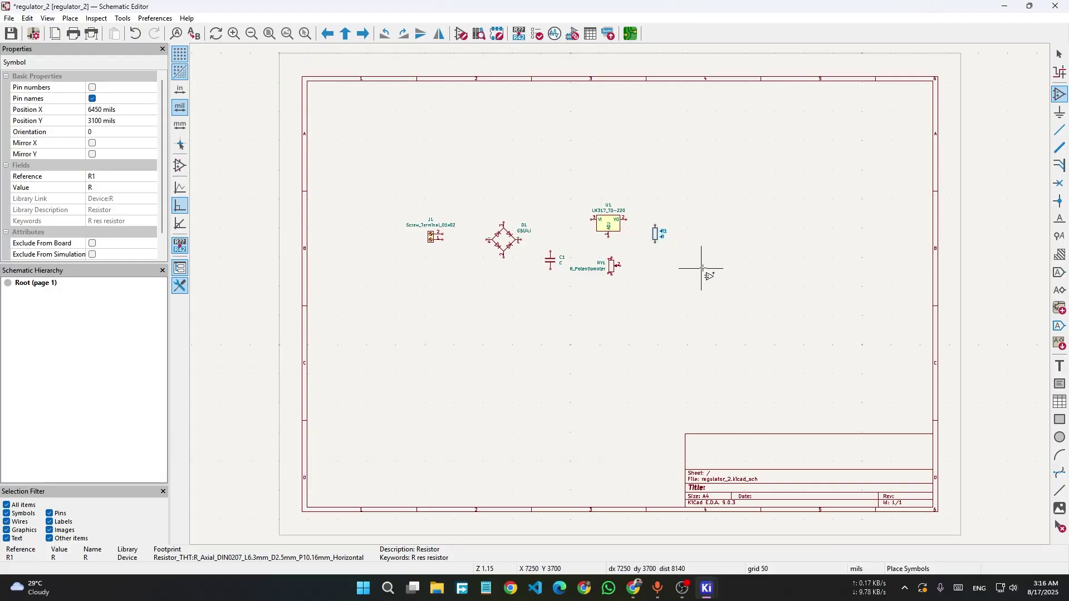
pyautogui.press('Escape')
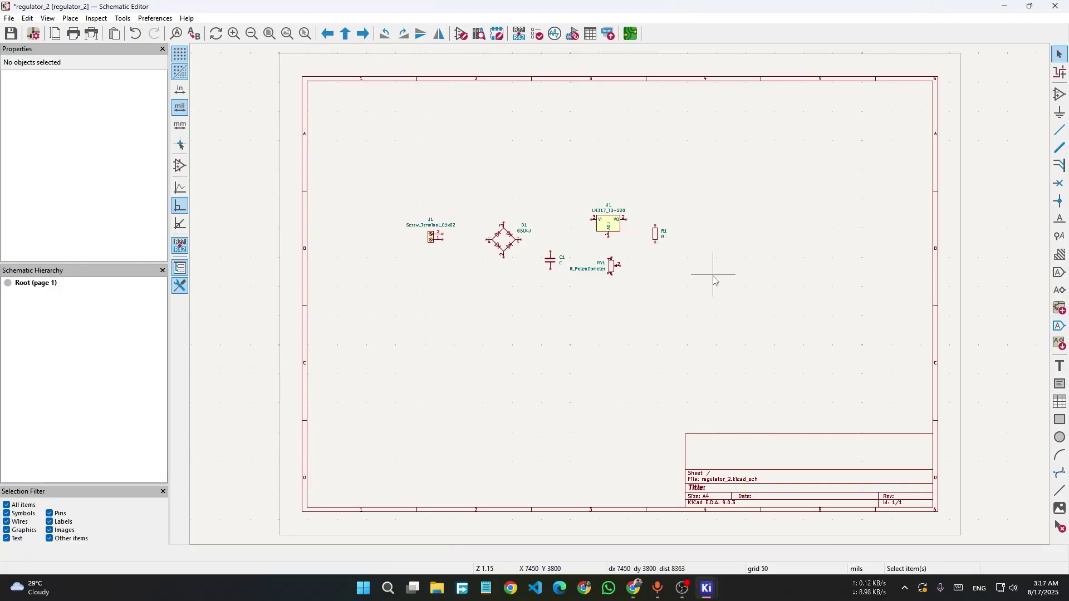
# Duplicate capacitor C1 and place the copy to the right of resistor R1.
pyautogui.click(556, 268)
pyautogui.hotkey('ctrl', 'd')
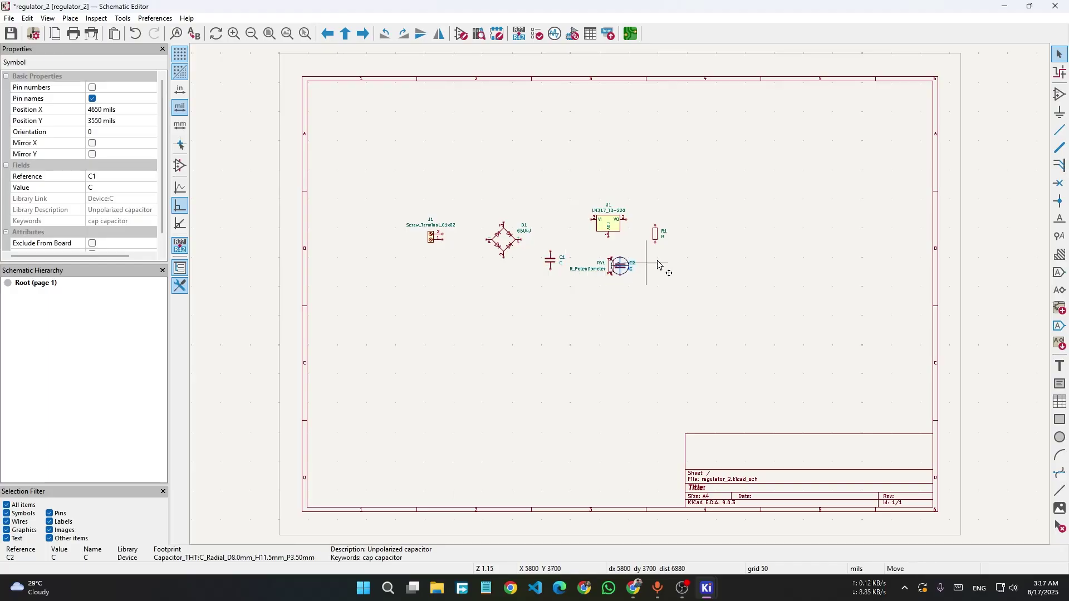
pyautogui.click(699, 260)
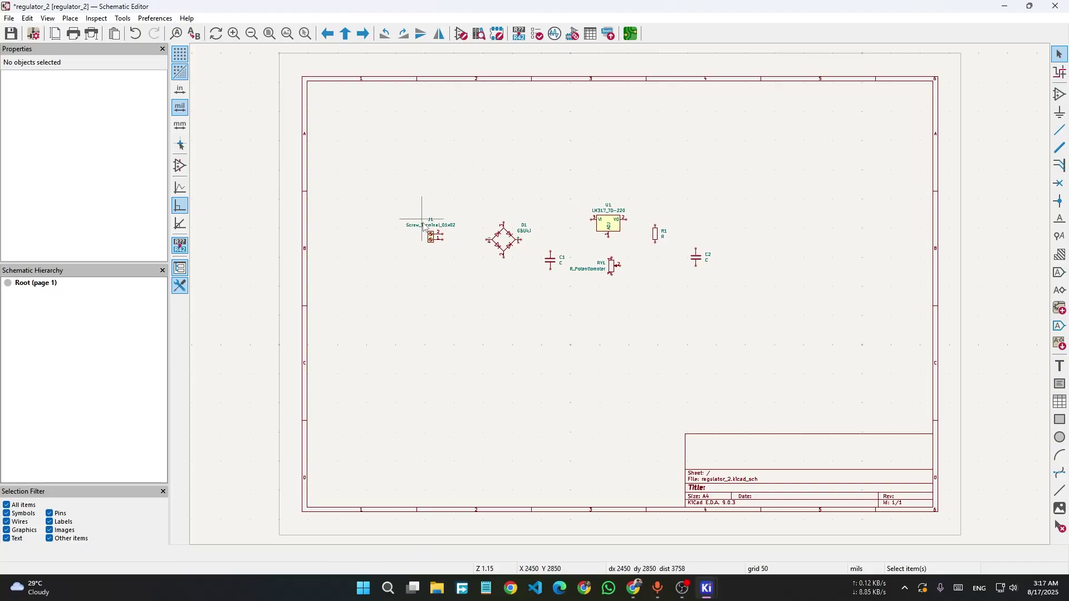
# Duplicate screw terminal J1, rotate the copy so its pins face left, and place it at the circuit's right end.
pyautogui.click(434, 242)
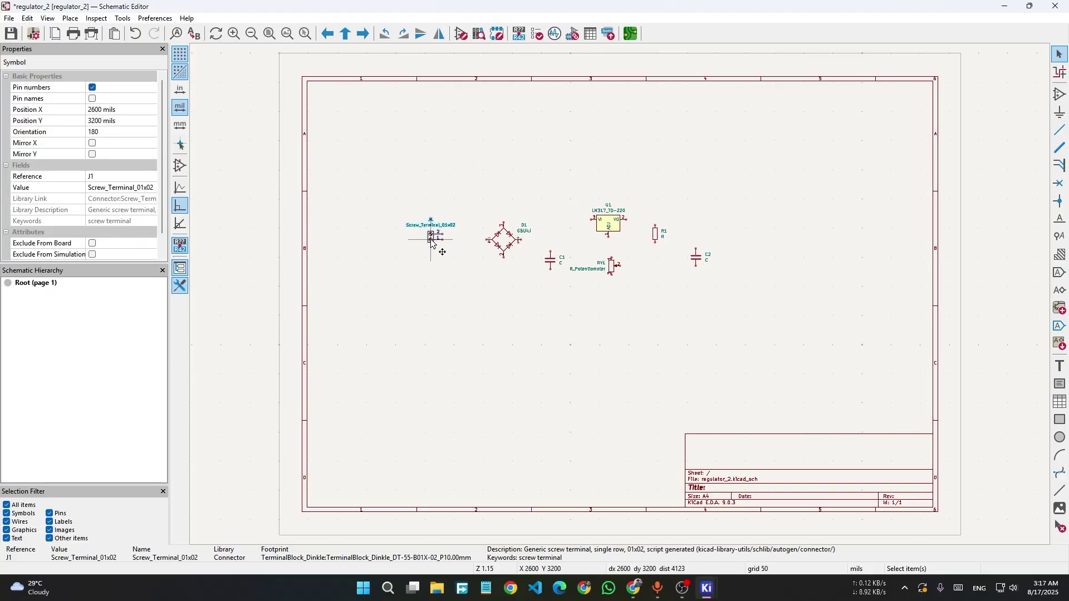
pyautogui.click(793, 255)
pyautogui.hotkey('ctrl', 'd')
pyautogui.press('r')
pyautogui.press('r')
pyautogui.press('r')
pyautogui.press('r')
pyautogui.press('r')
pyautogui.press('r')
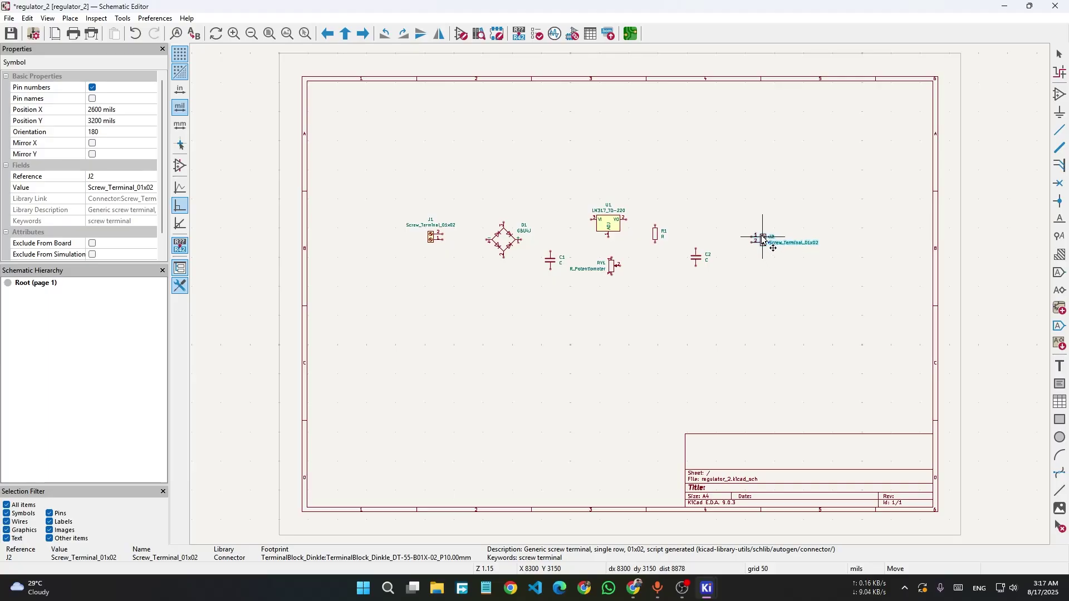
pyautogui.click(763, 240)
# Wire pin 2 of screw terminal J1 over the bridge rectifier to its pin 3.
pyautogui.scroll(5, 762, 330)
pyautogui.scroll(-3, 800, 337)
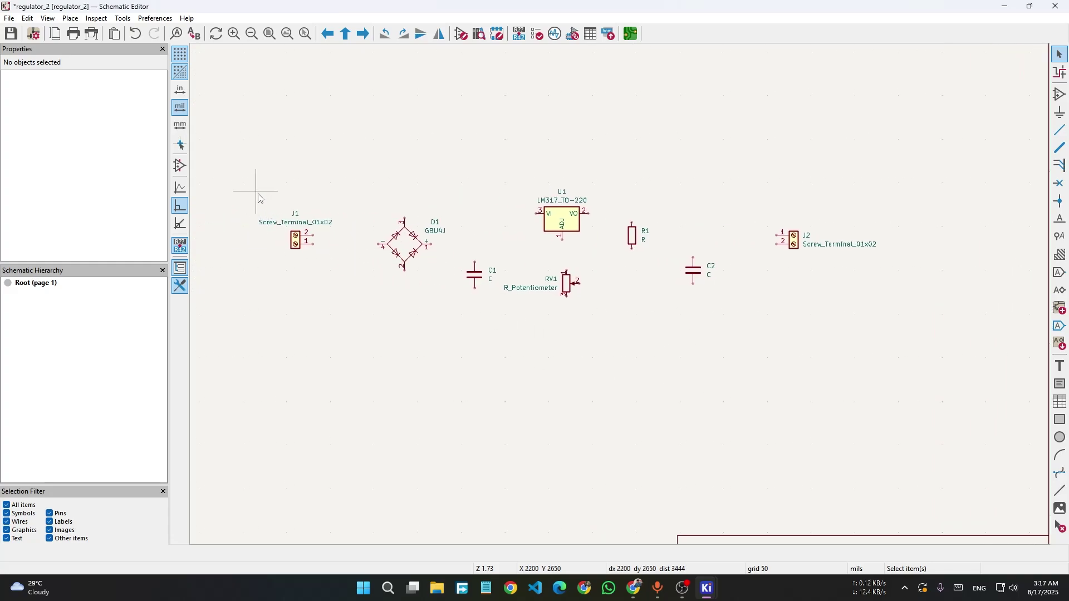
pyautogui.click(302, 239)
pyautogui.moveTo(313, 248); pyautogui.dragTo(336, 249)
pyautogui.click(370, 251)
pyautogui.scroll(5, 395, 306)
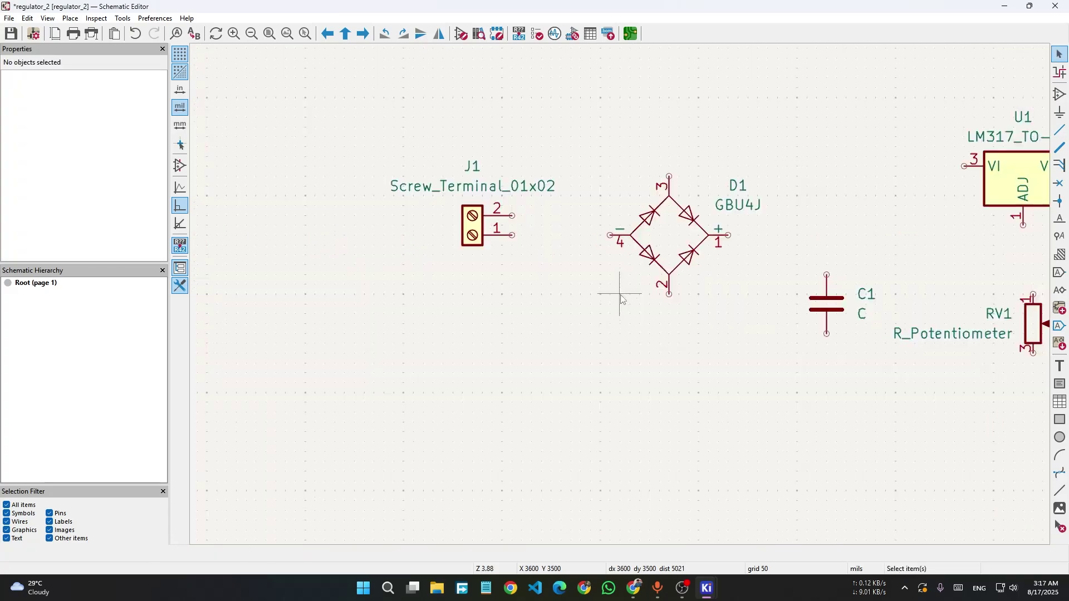
pyautogui.moveTo(492, 267); pyautogui.dragTo(469, 277, button='middle')
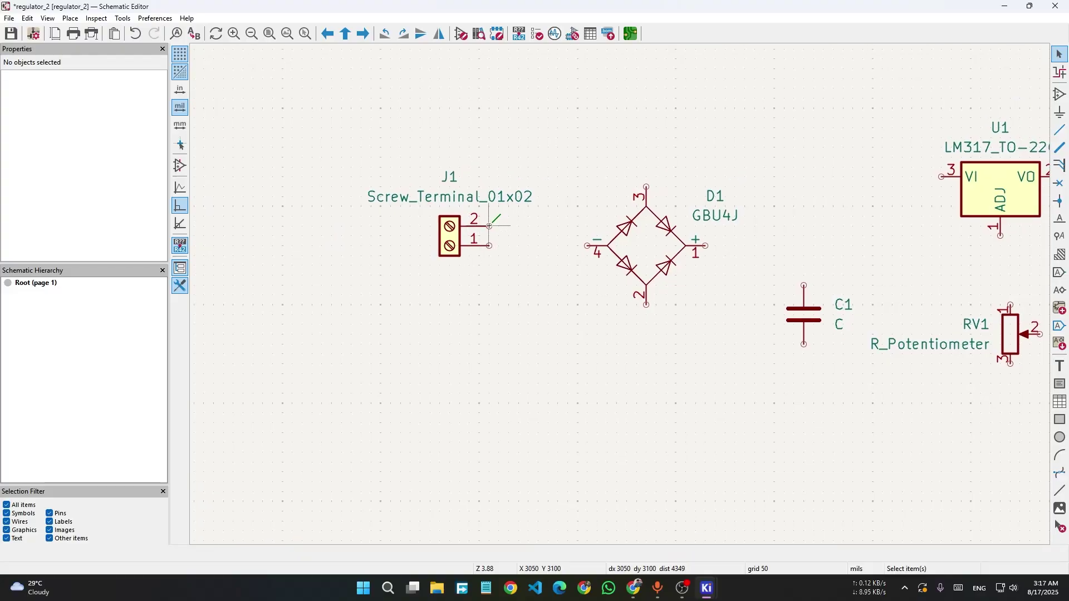
pyautogui.click(489, 226)
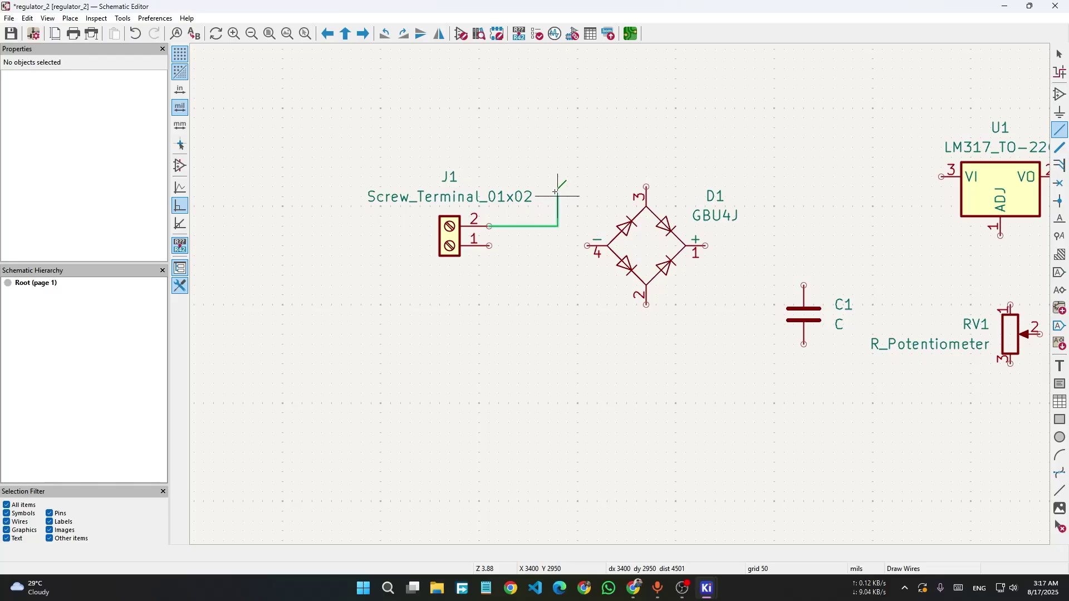
pyautogui.click(548, 167)
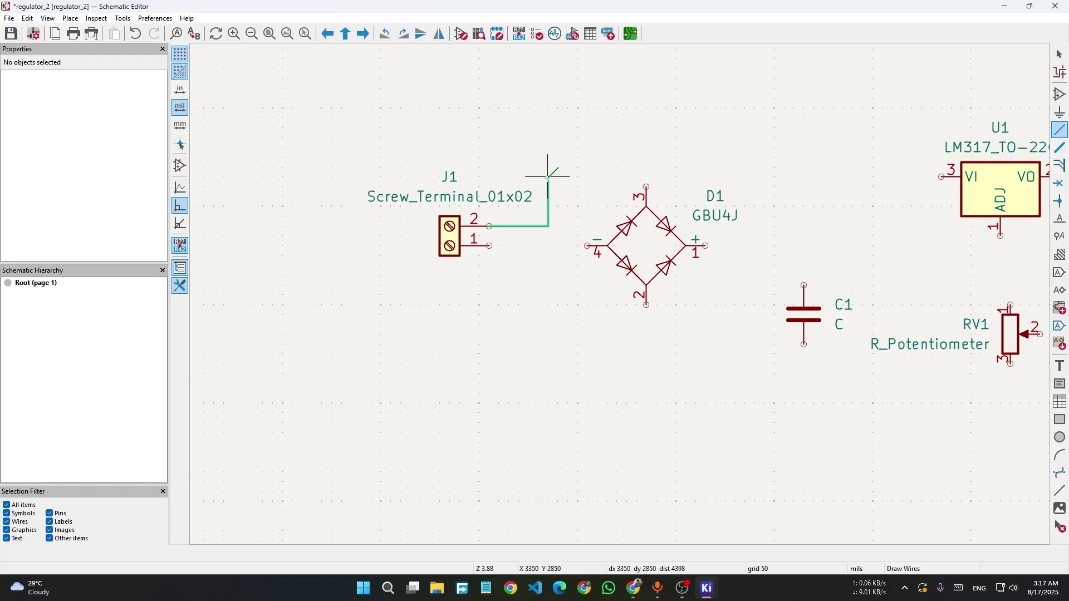
pyautogui.click(646, 177)
pyautogui.press('Escape')
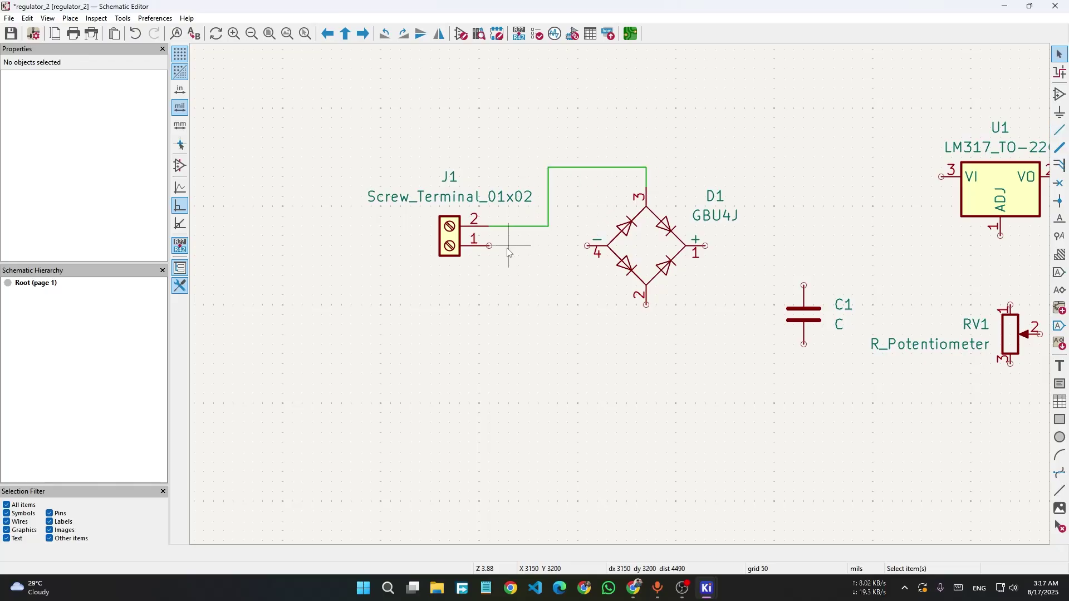
# Wire pin 1 of screw terminal J1 under the bridge rectifier to its pin 2.
pyautogui.click(490, 246)
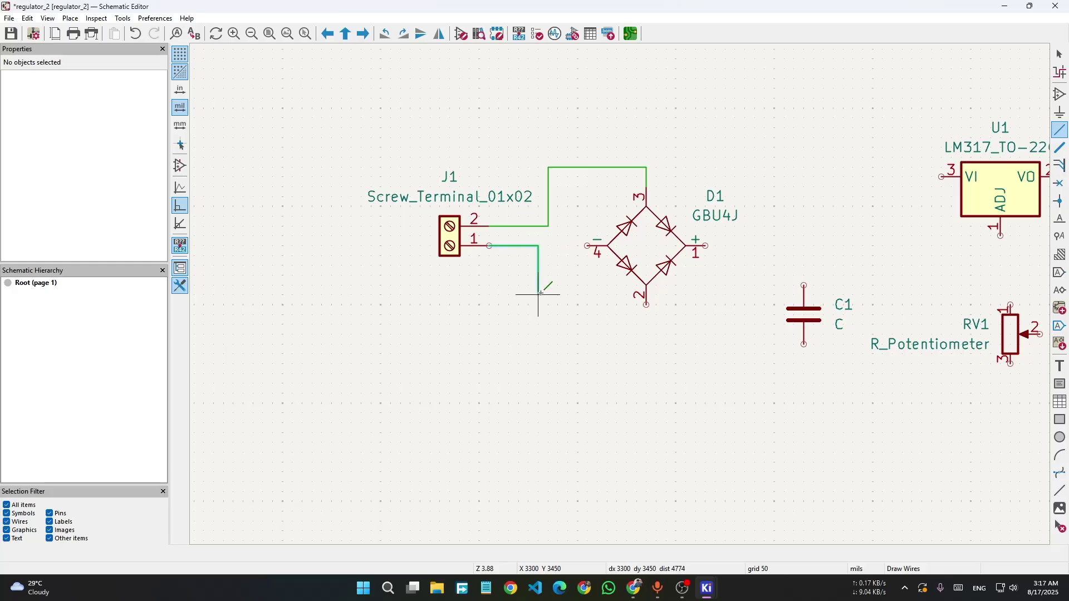
pyautogui.click(548, 334)
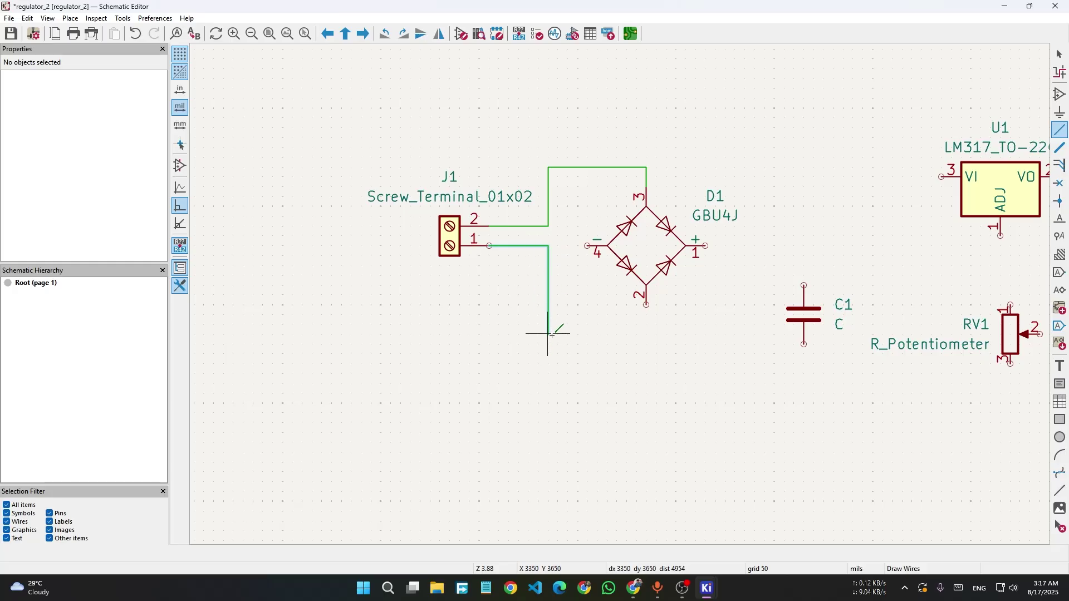
pyautogui.click(646, 305)
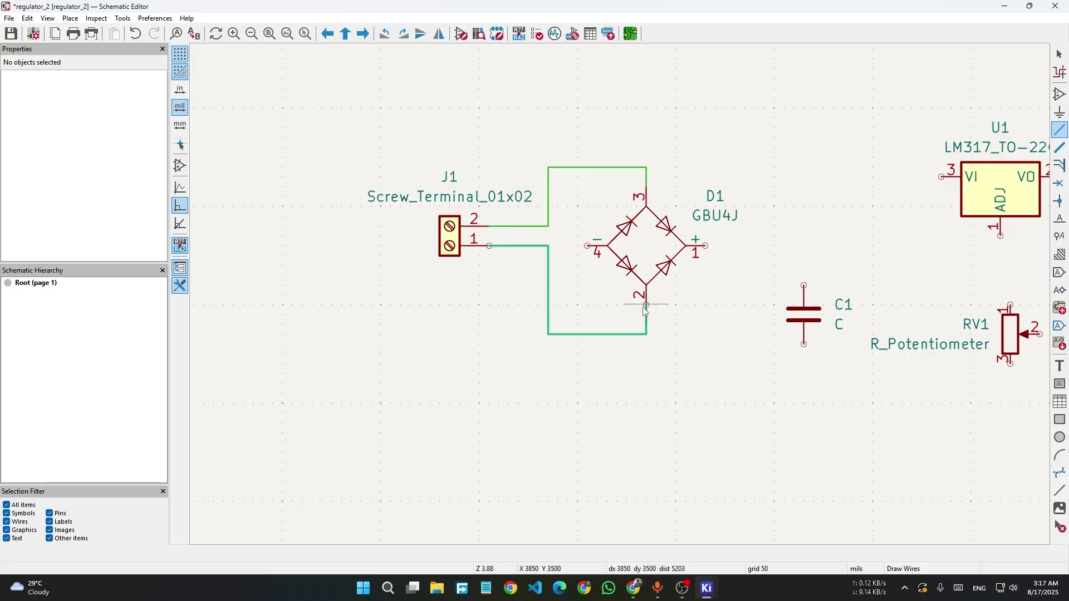
pyautogui.press('Escape')
pyautogui.moveTo(742, 310)
pyautogui.mouseDown(button='middle')
pyautogui.moveTo(614, 348)
pyautogui.moveTo(588, 330)
pyautogui.mouseUp(button='middle')
pyautogui.click(647, 335)
pyautogui.moveTo(662, 341); pyautogui.dragTo(651, 327)
pyautogui.click(648, 350)
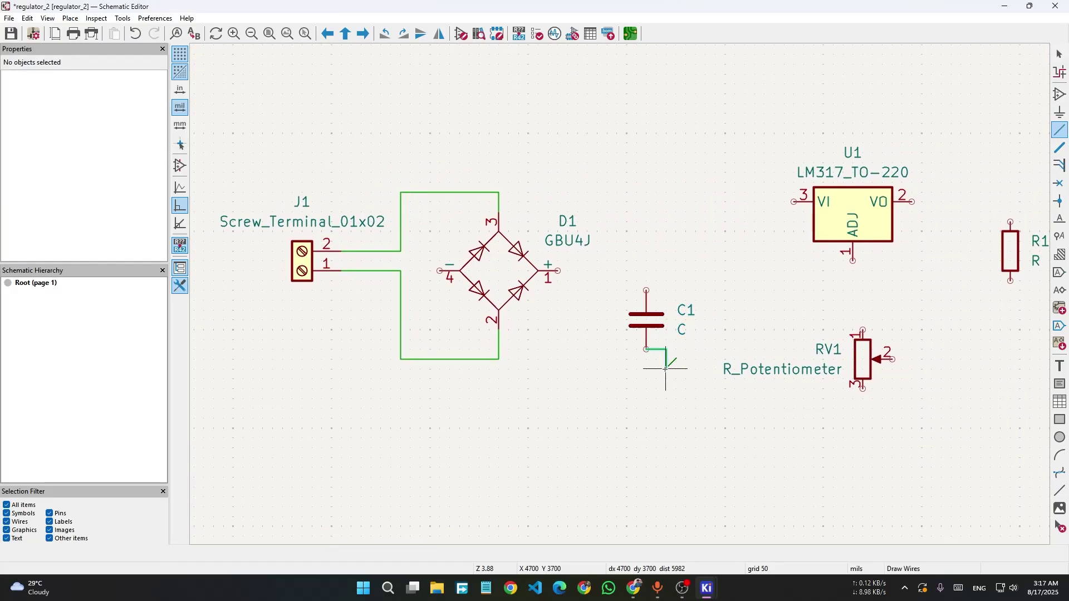
pyautogui.press('Escape')
pyautogui.press('Escape')
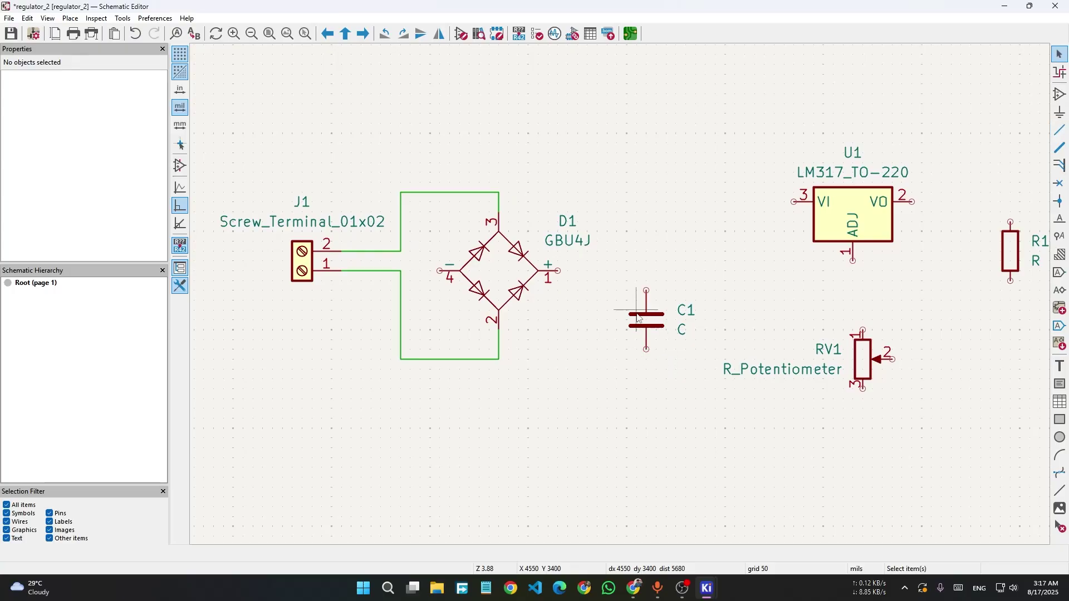
# Set the value of capacitor C1 to 2200uf.
pyautogui.doubleClick(680, 330)
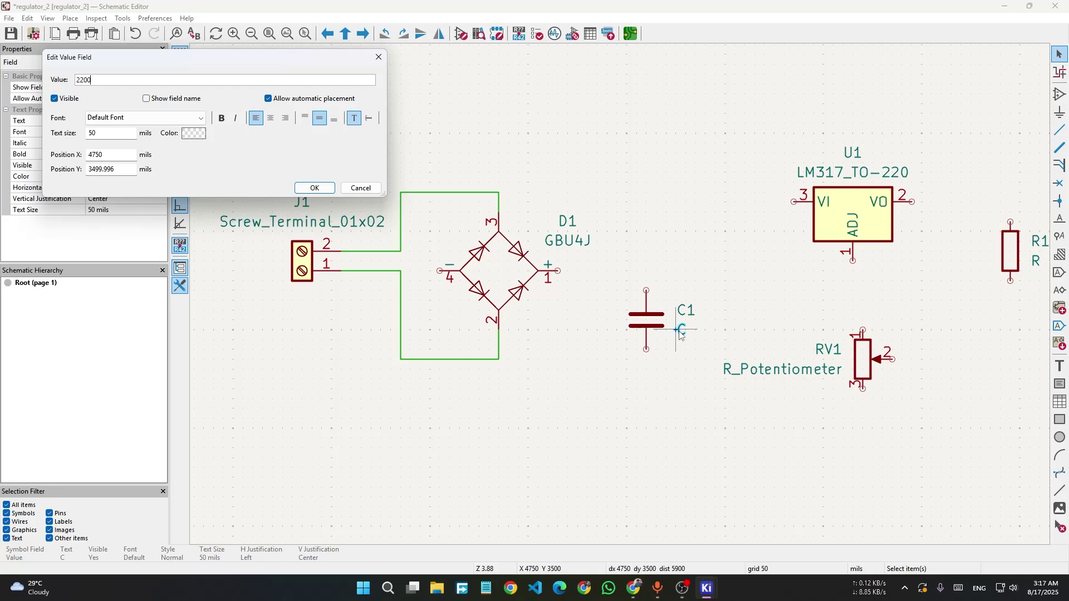
pyautogui.press('Return')
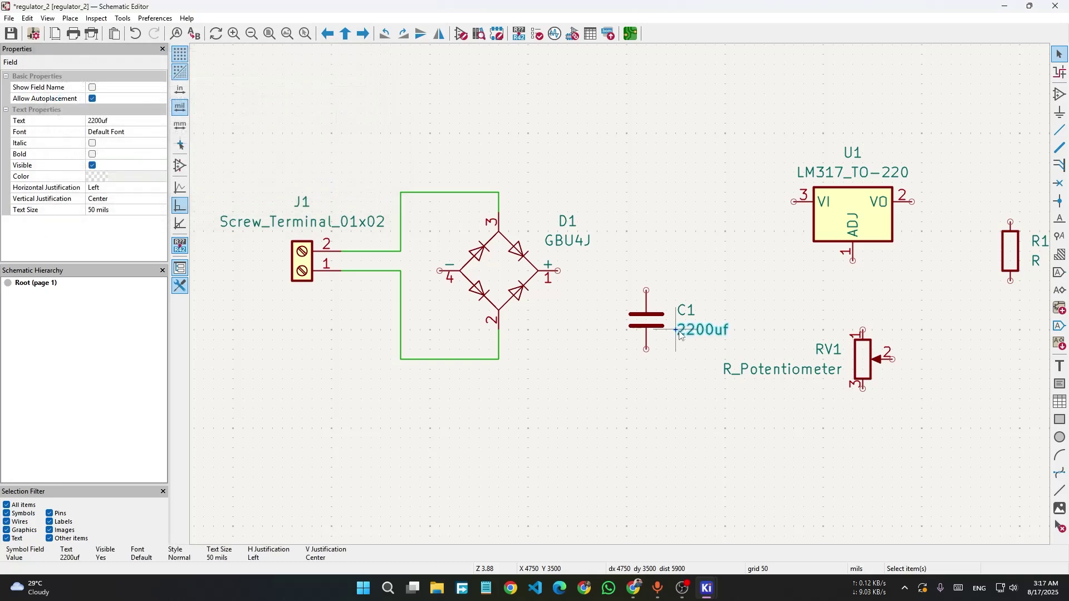
pyautogui.click(726, 399)
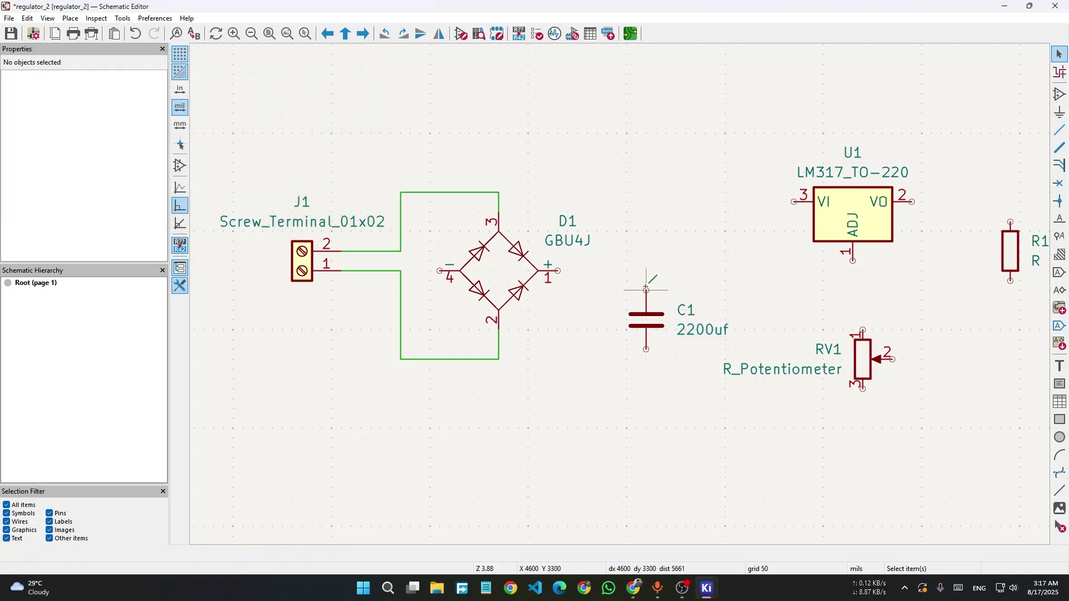
# Wire the bridge rectifier's positive pin 1 to the upper pin of C1 and its negative pin 4 to the lower pin.
pyautogui.click(558, 270)
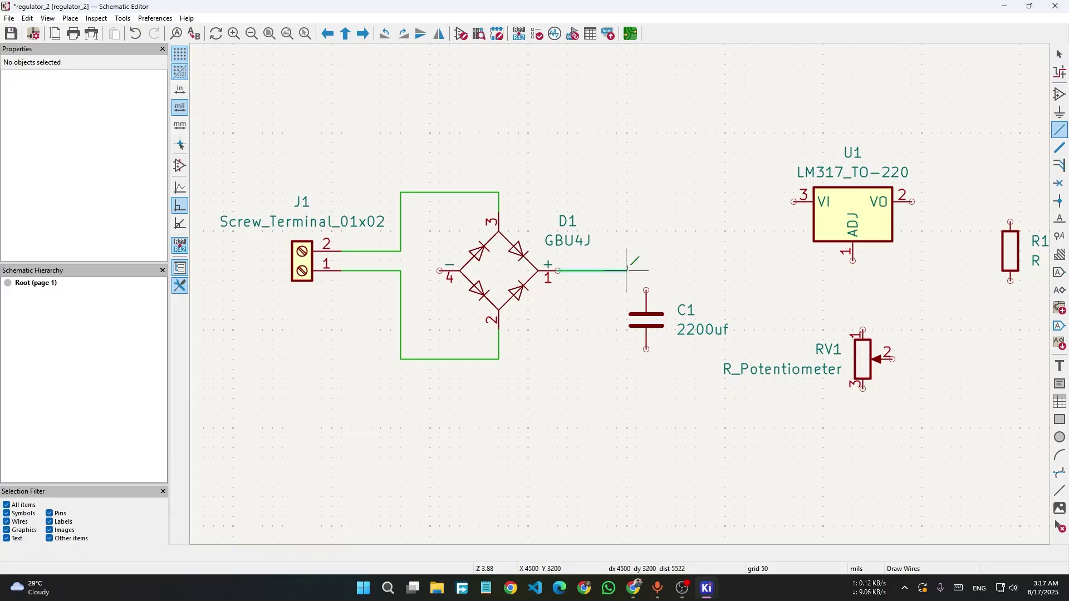
pyautogui.click(646, 290)
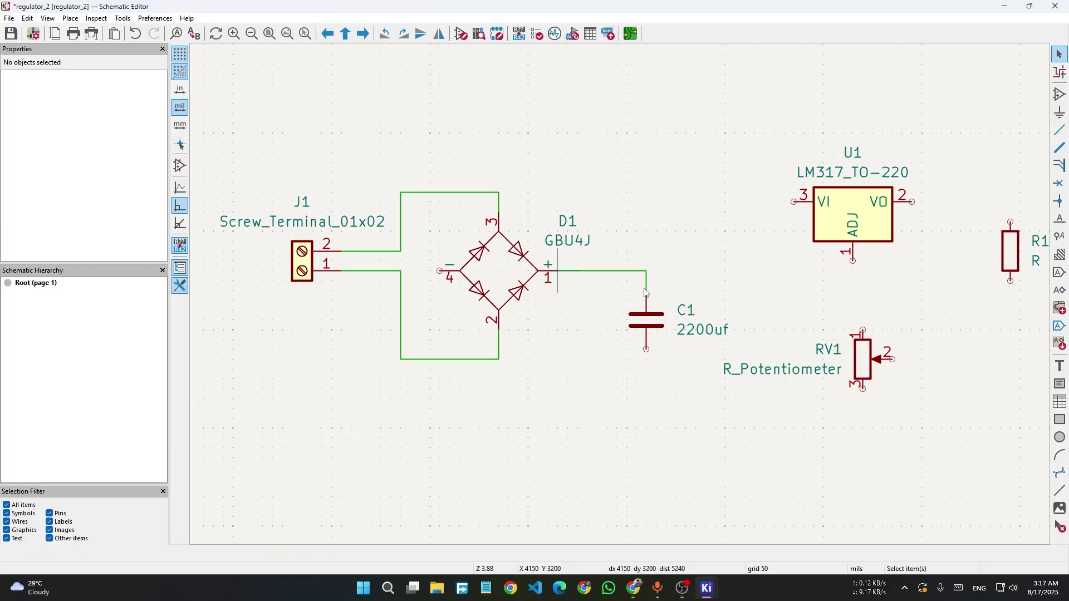
pyautogui.click(439, 271)
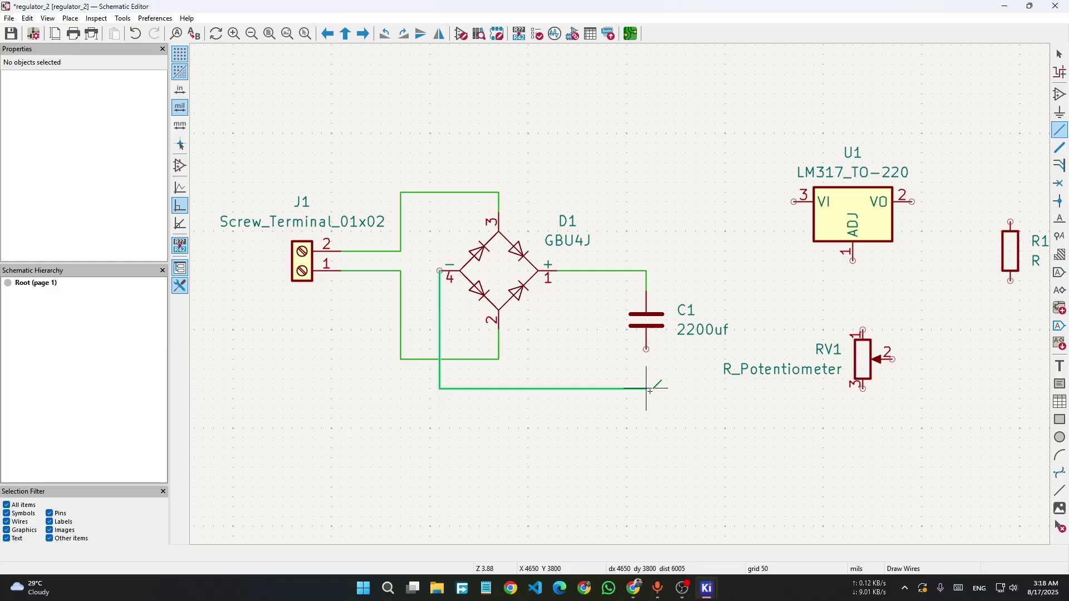
pyautogui.click(646, 349)
pyautogui.press('Escape')
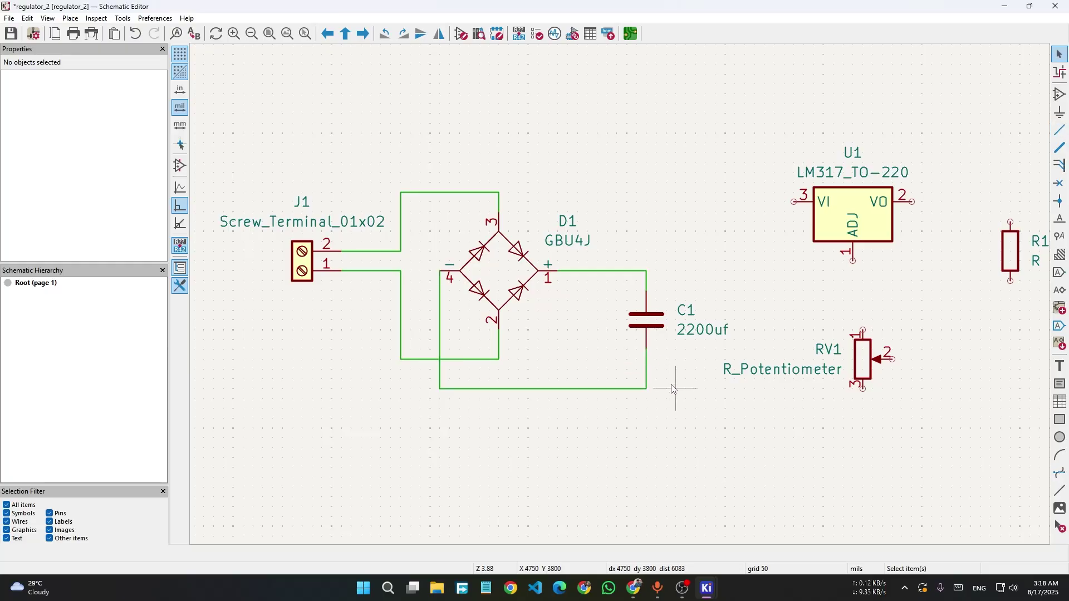
# Check the symbol properties of the unpolarized capacitor C1 and delete it from between the rectifier's output wires.
pyautogui.doubleClick(653, 333)
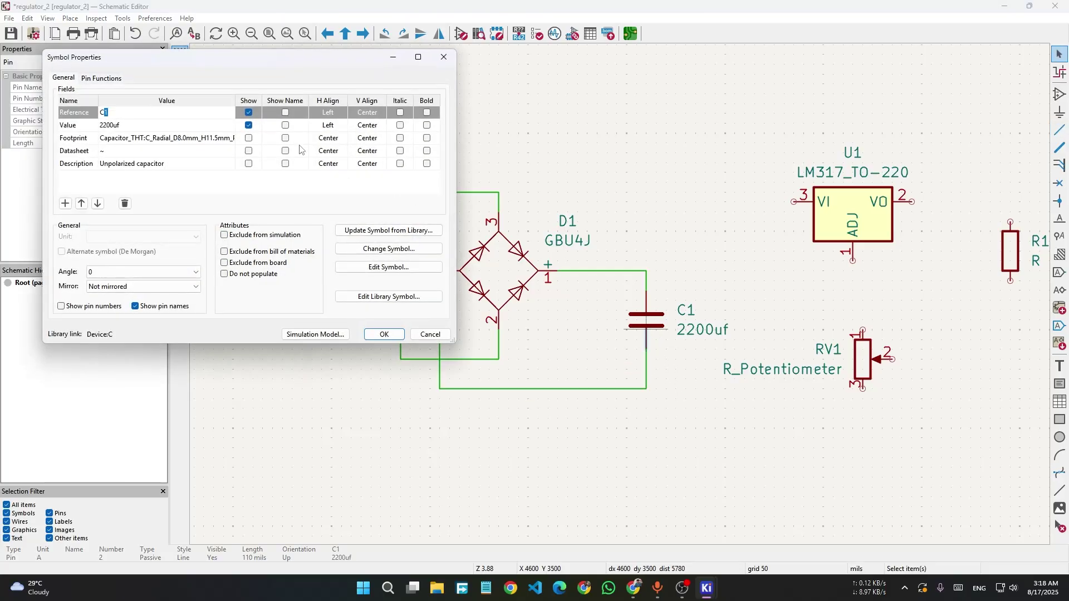
pyautogui.click(444, 57)
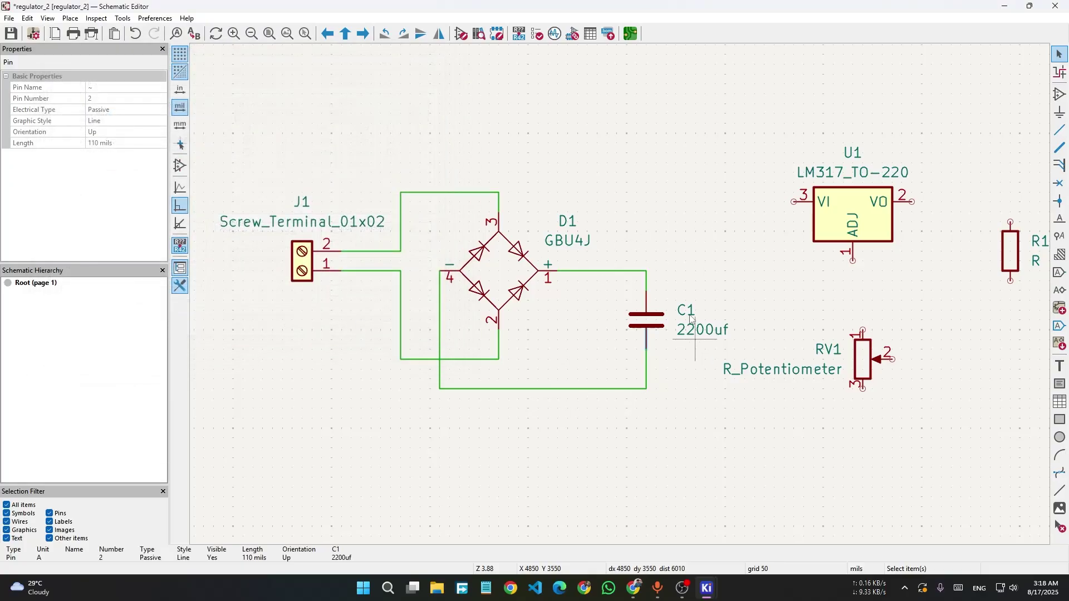
pyautogui.click(654, 332)
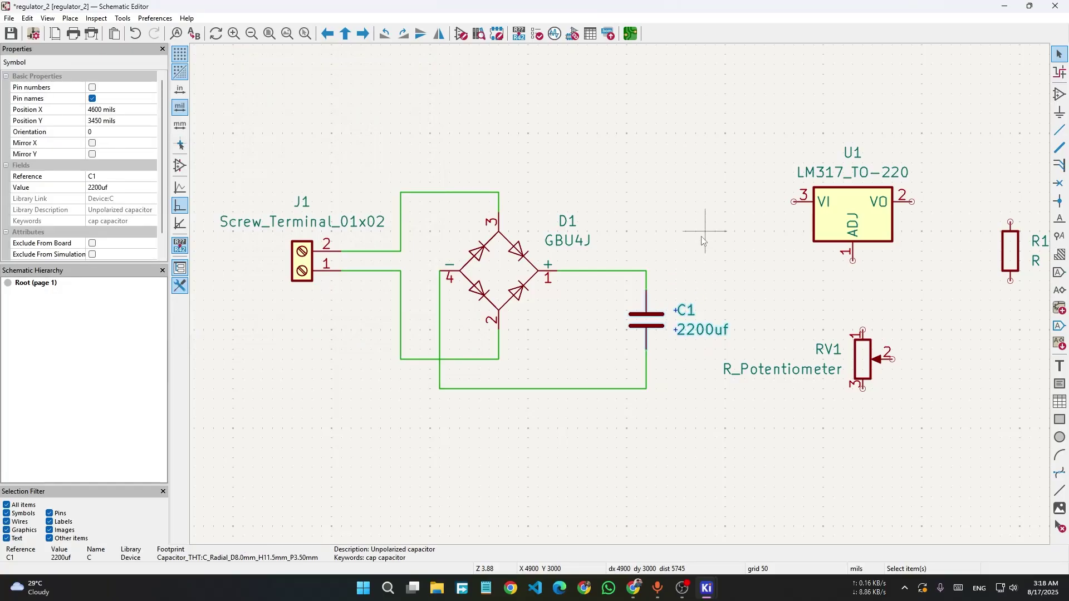
pyautogui.press('Delete')
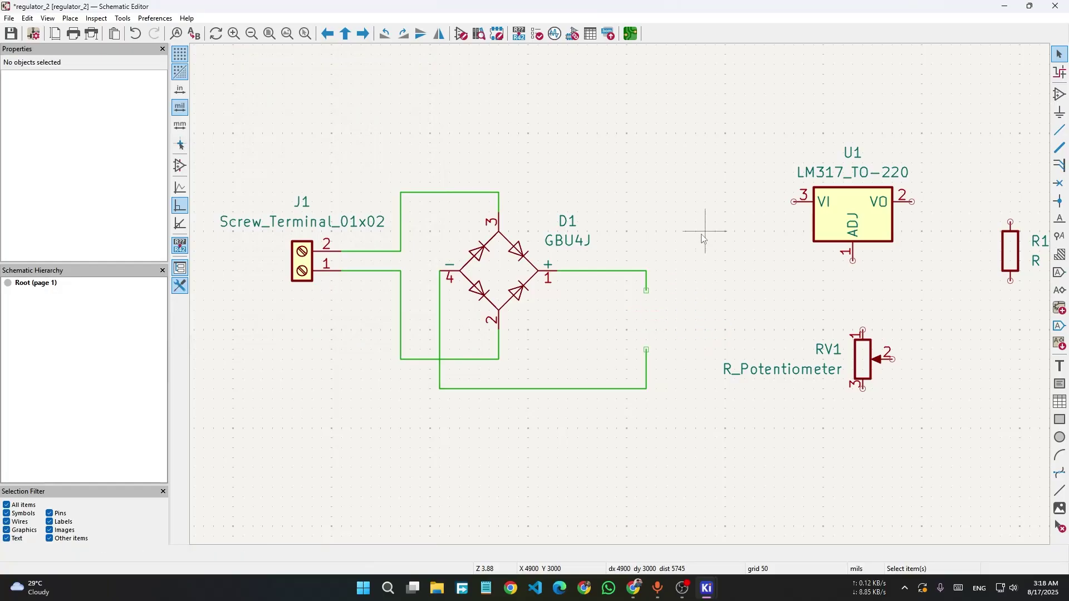
# Search the symbol library for "c" and place a C_Polarized capacitor between the rectifier's open output wire ends.
pyautogui.press('a')
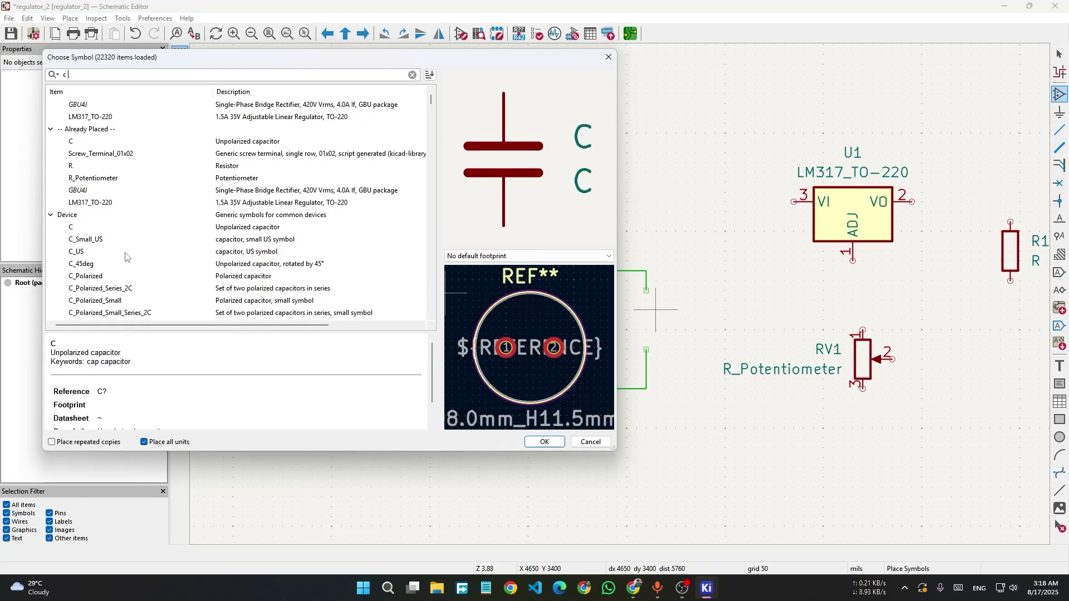
pyautogui.scroll(-2, 120, 220)
pyautogui.click(113, 217)
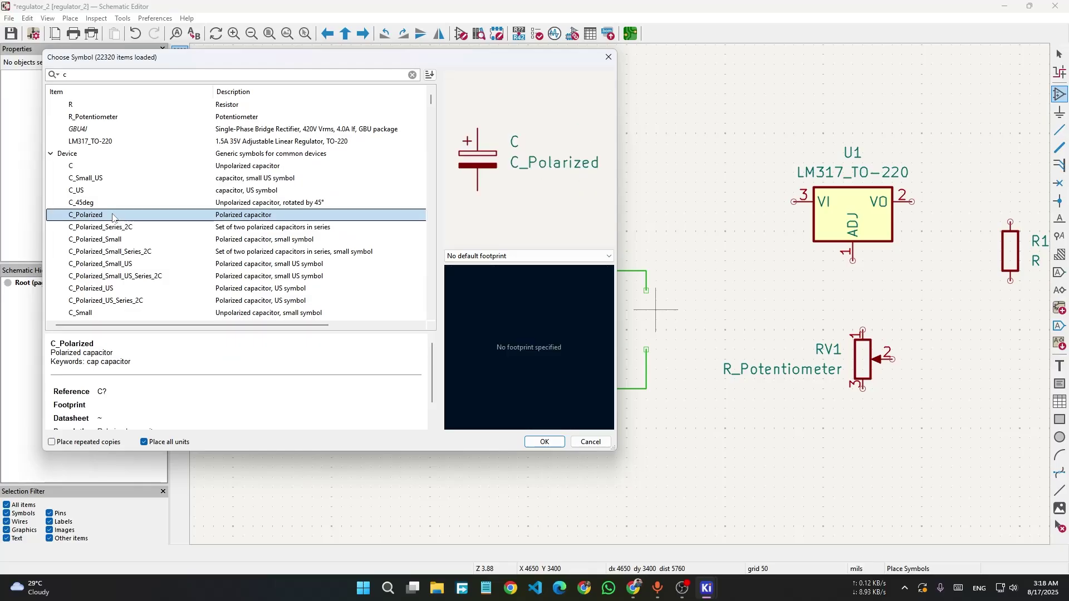
pyautogui.click(539, 443)
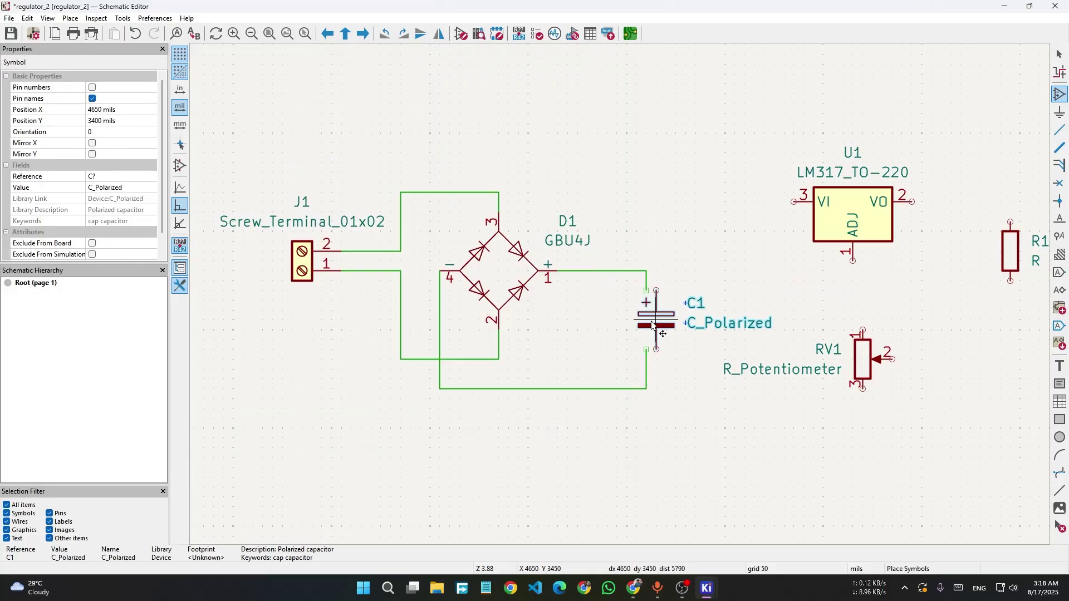
pyautogui.click(641, 315)
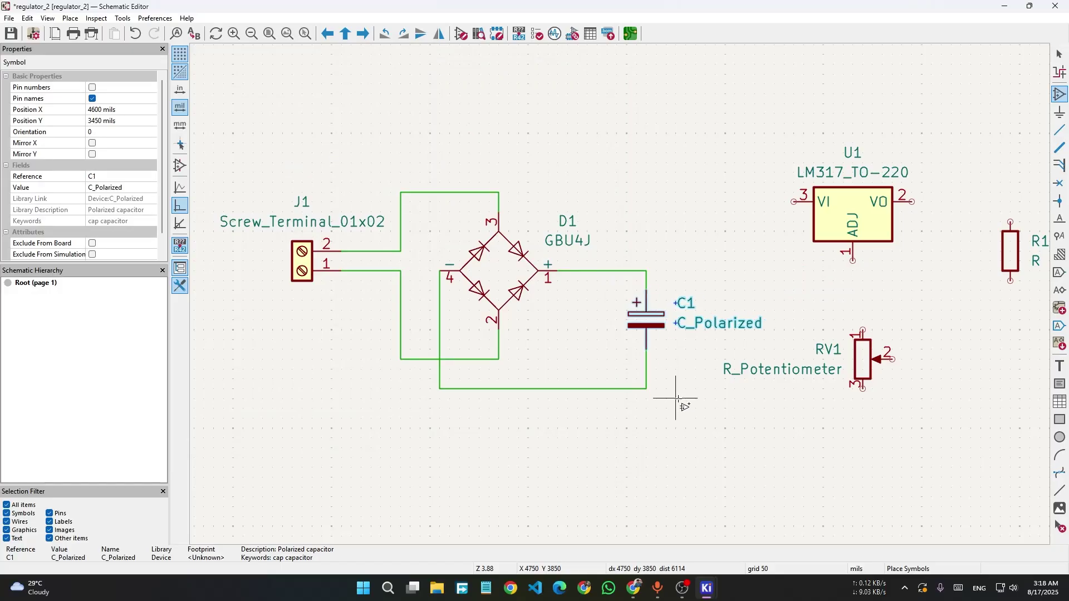
# Copy the footprint Capacitor_THT:C_Radial_D8.0mm_H11.5mm_P3.50mm from capacitor C2 and assign it to the polarized capacitor C1.
pyautogui.press('Escape')
pyautogui.scroll(-3, 665, 320)
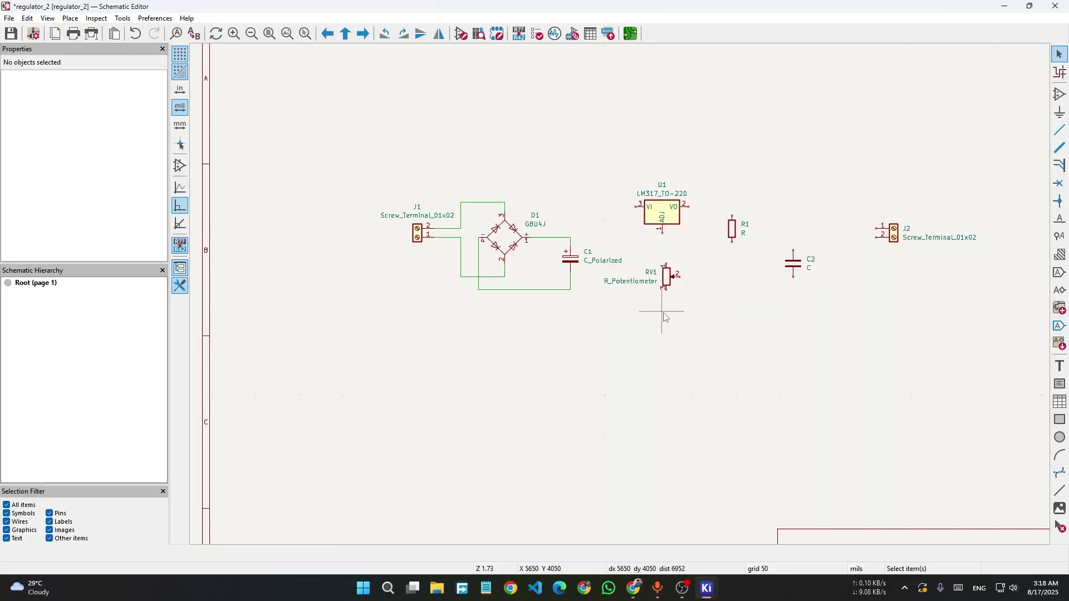
pyautogui.doubleClick(795, 272)
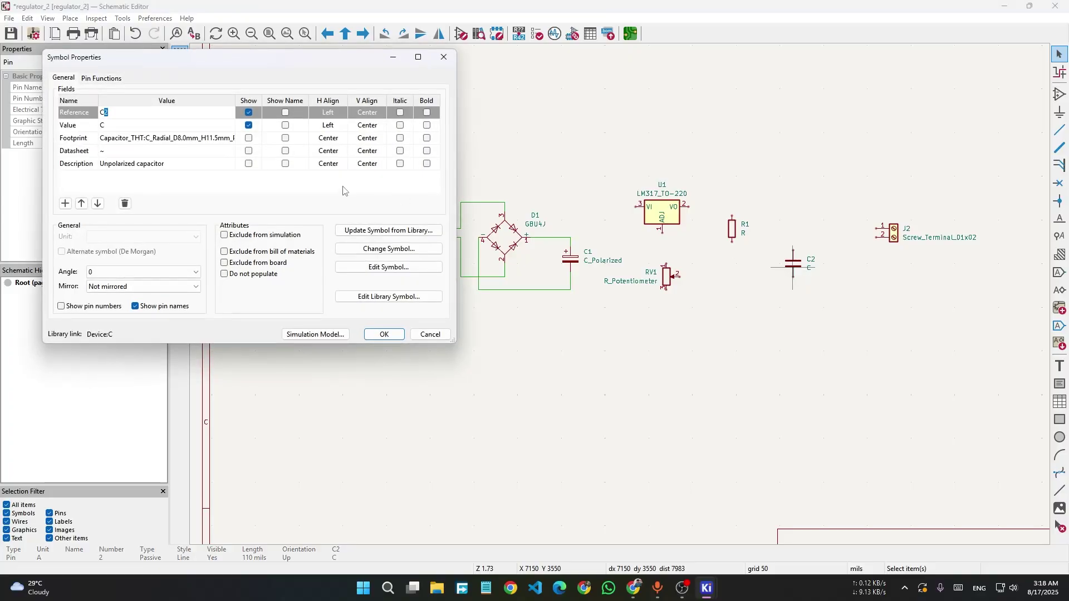
pyautogui.click(170, 141)
pyautogui.hotkey('ctrl', 'c')
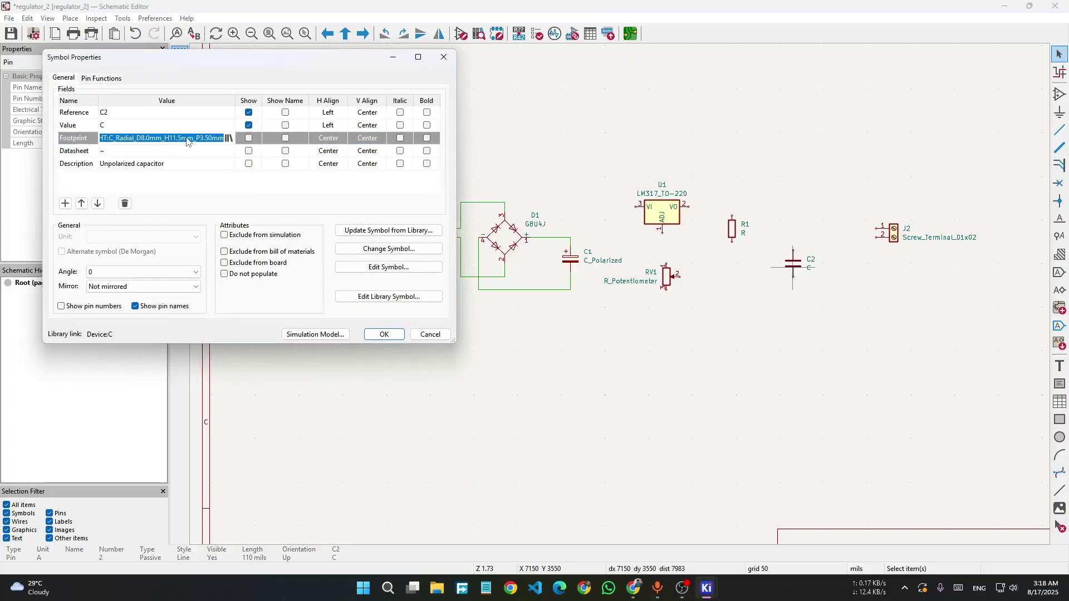
pyautogui.click(430, 334)
pyautogui.doubleClick(577, 261)
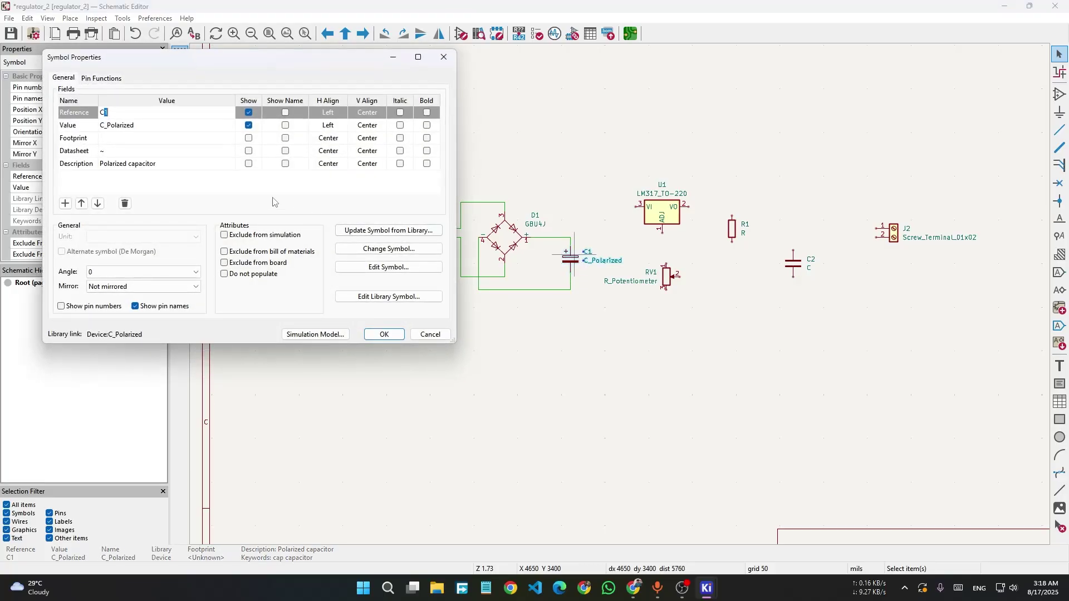
pyautogui.click(165, 143)
pyautogui.hotkey('ctrl', 'v')
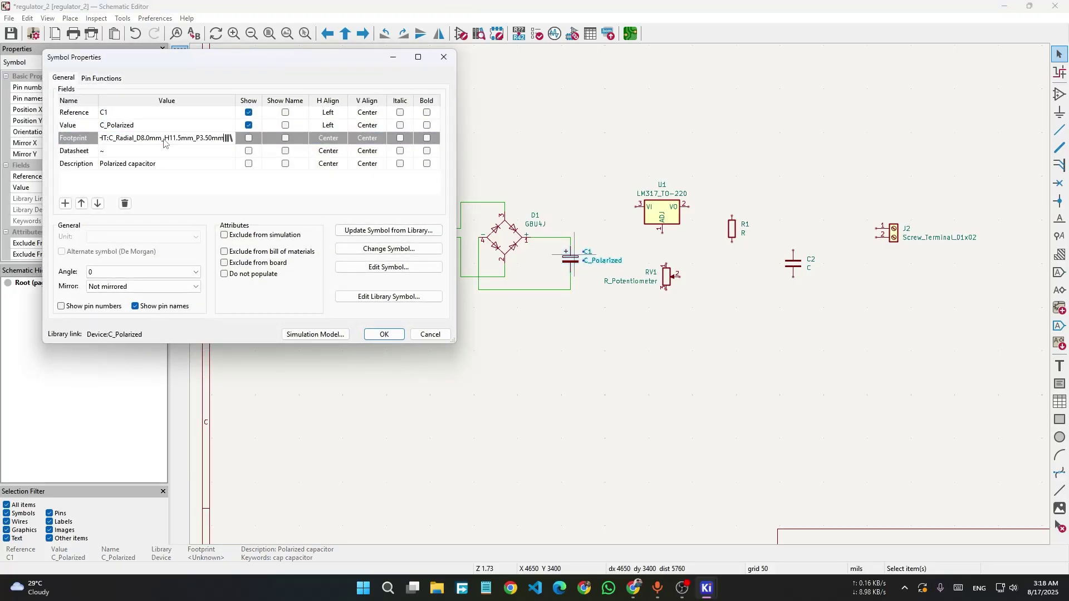
pyautogui.click(388, 330)
pyautogui.click(591, 344)
# Edit the value of the polarized capacitor C1, replacing the default text with a capacitance starting with 22.
pyautogui.moveTo(671, 331); pyautogui.dragTo(624, 334, button='middle')
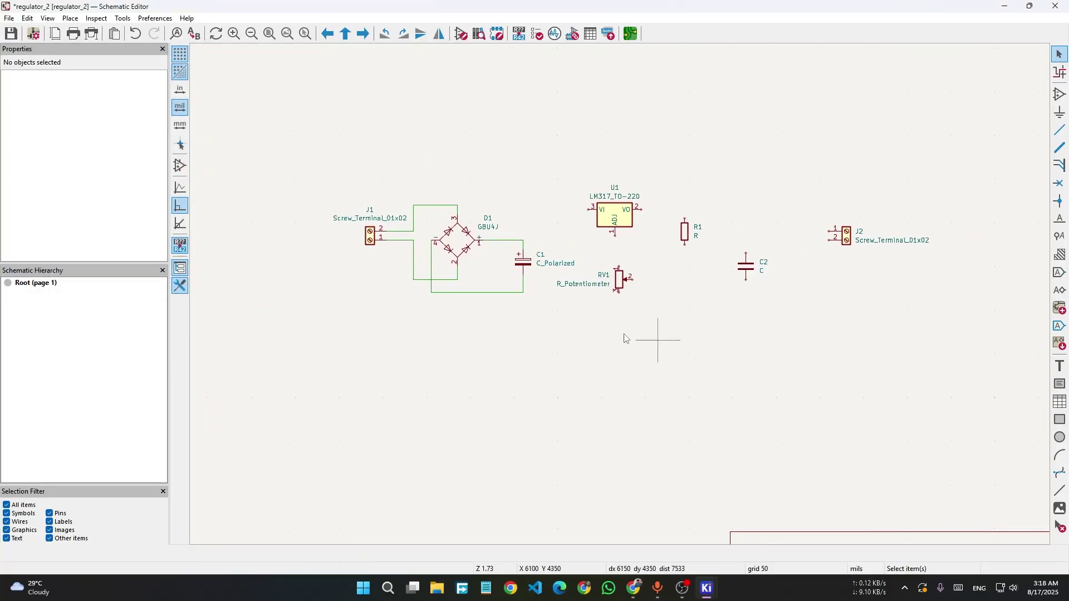
pyautogui.scroll(3, 549, 260)
pyautogui.click(644, 315)
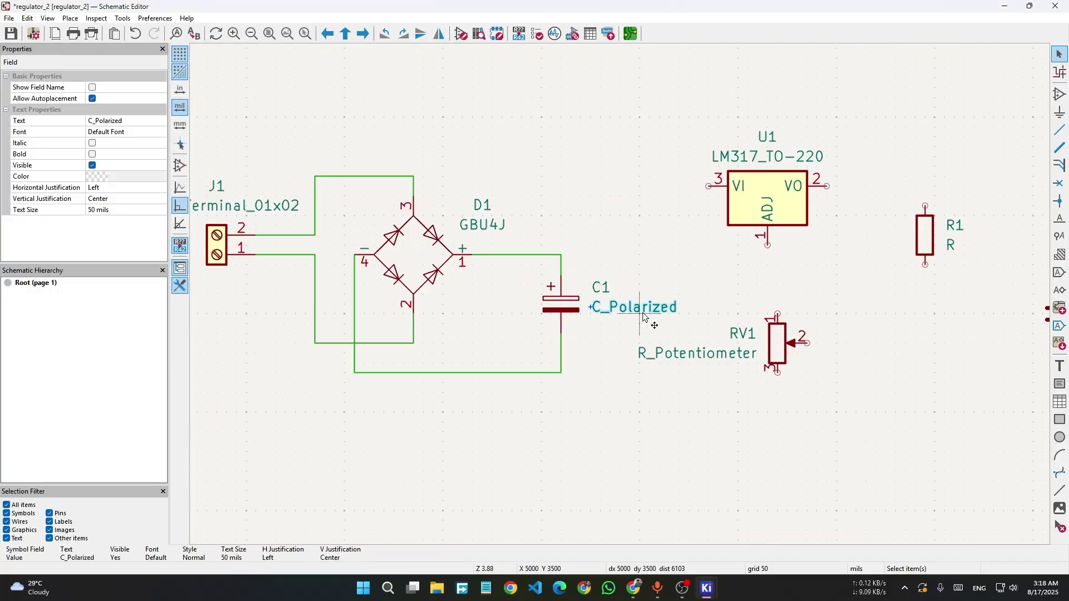
pyautogui.doubleClick(629, 311)
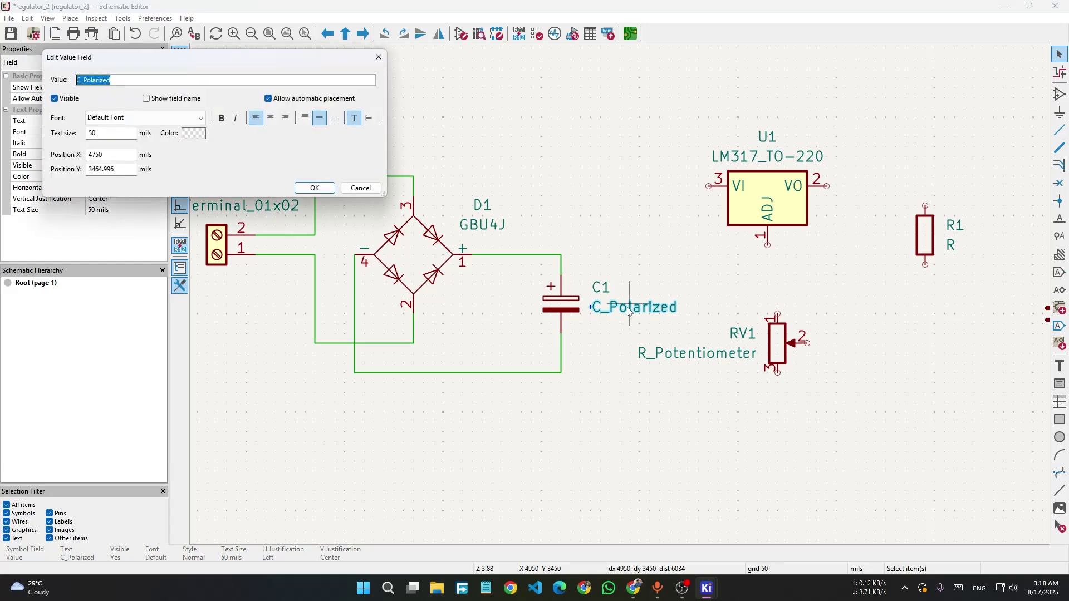
pyautogui.write('22')
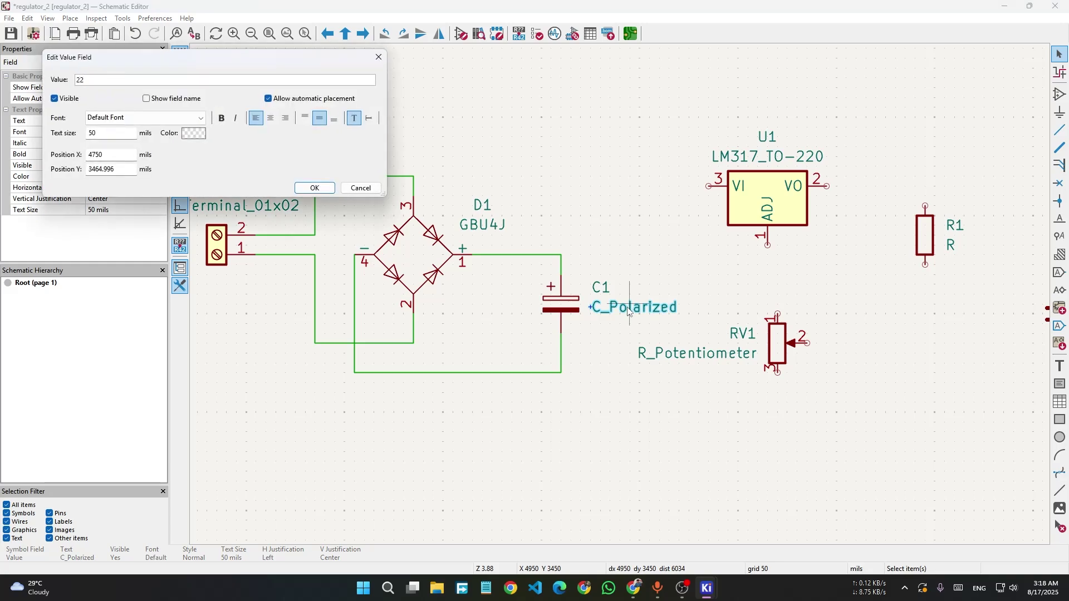
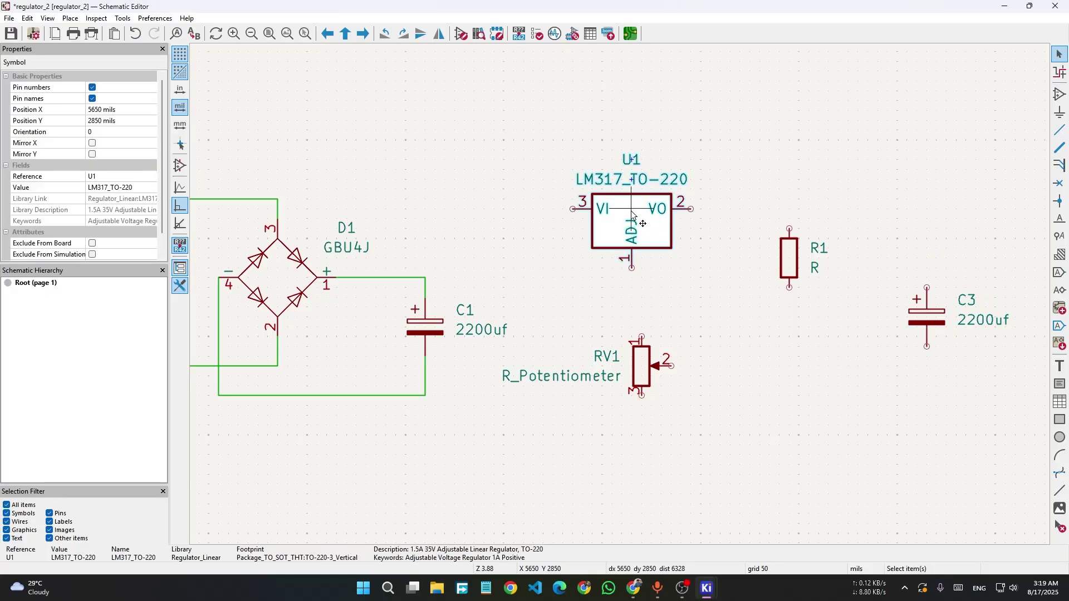
# Move the LM317 regulator U1 slightly down and align potentiometer RV1 directly below its ADJ pin.
pyautogui.moveTo(642, 363); pyautogui.dragTo(653, 427)
pyautogui.moveTo(635, 254); pyautogui.dragTo(635, 234)
pyautogui.moveTo(653, 429); pyautogui.dragTo(633, 350)
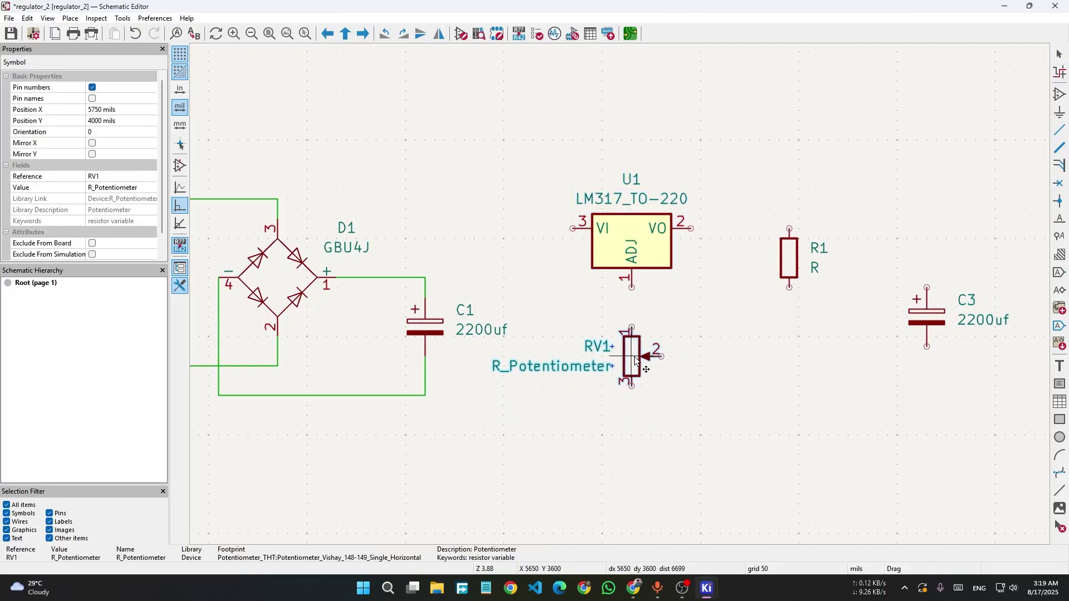
# Wire U1's VI pin to C1's positive node, ADJ to RV1 pin 1, and RV1 pin 3 to the rectifier's negative line.
pyautogui.press('w')
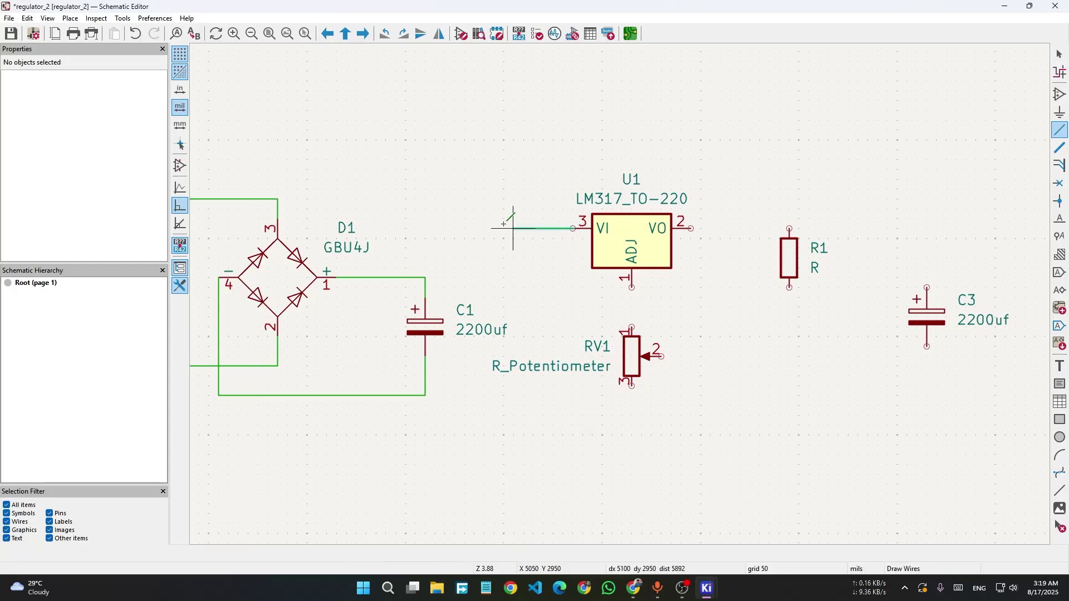
pyautogui.click(425, 277)
pyautogui.click(632, 332)
pyautogui.click(426, 395)
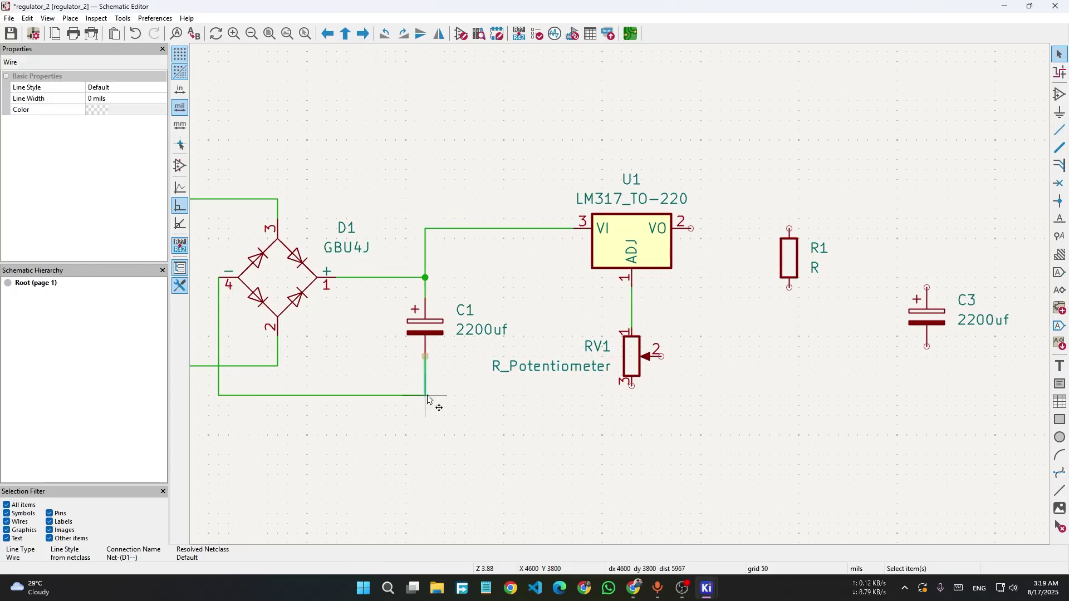
pyautogui.press('w')
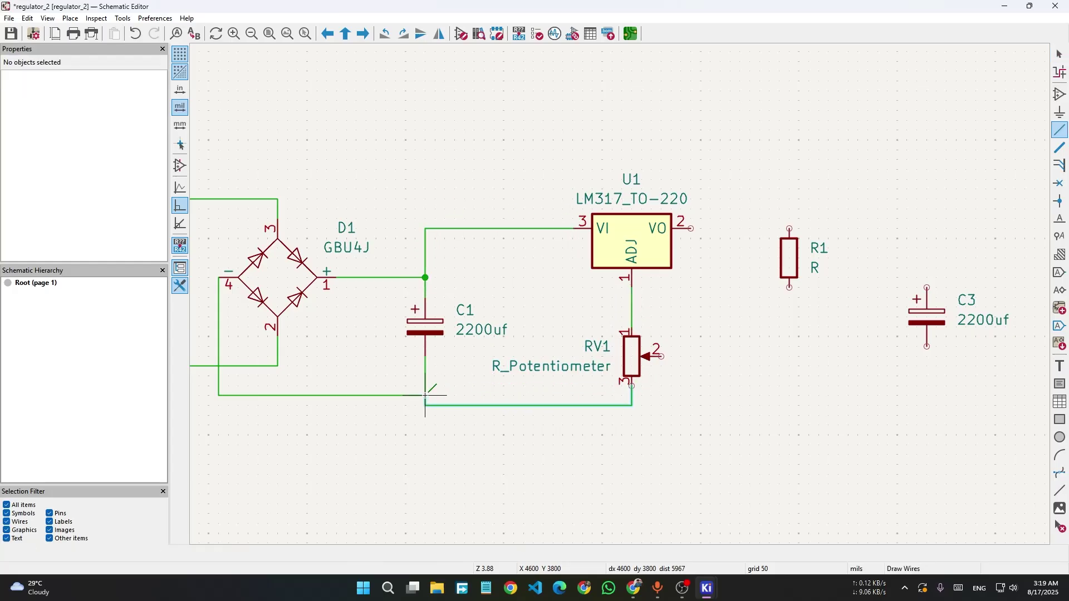
pyautogui.press('Escape')
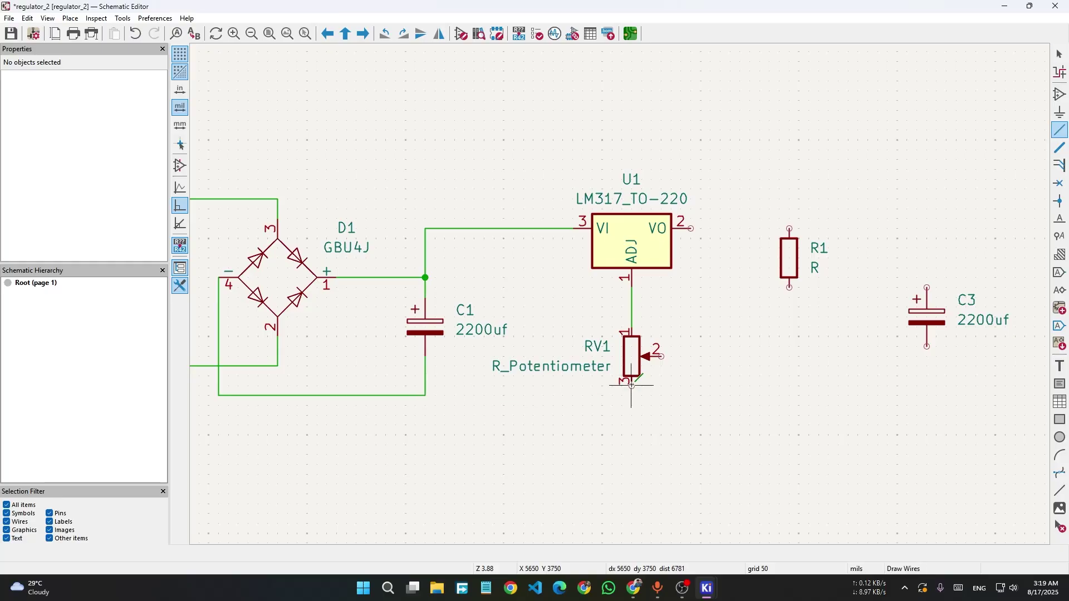
pyautogui.click(425, 395)
# Set potentiometer RV1's value to 1k and correct it to 3.6k according to the reference circuit diagram in the browser.
pyautogui.moveTo(785, 330); pyautogui.dragTo(633, 364, button='middle')
pyautogui.click(641, 303)
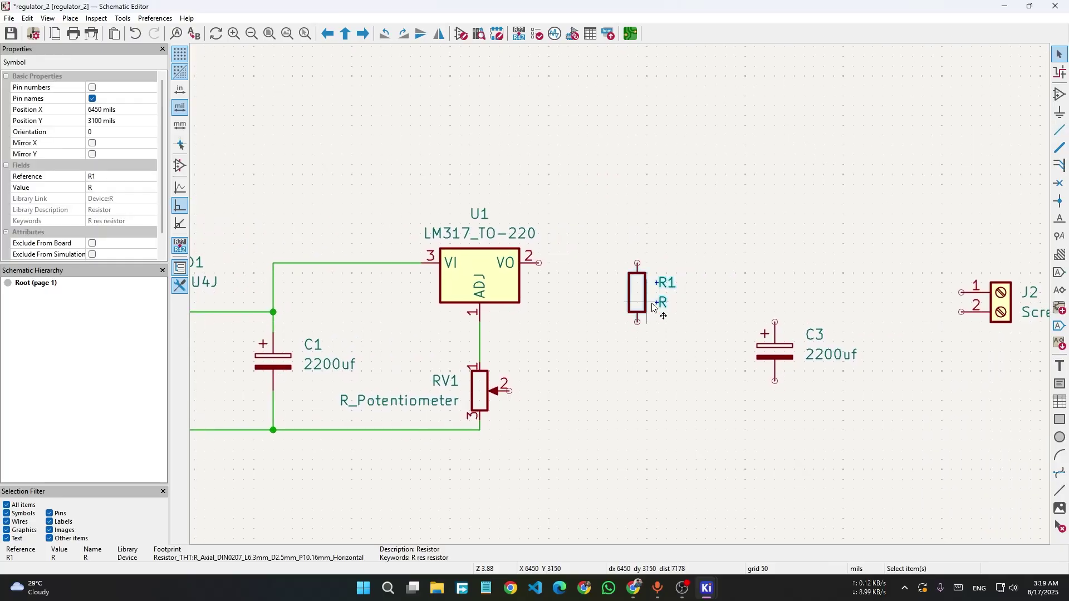
pyautogui.doubleClick(437, 401)
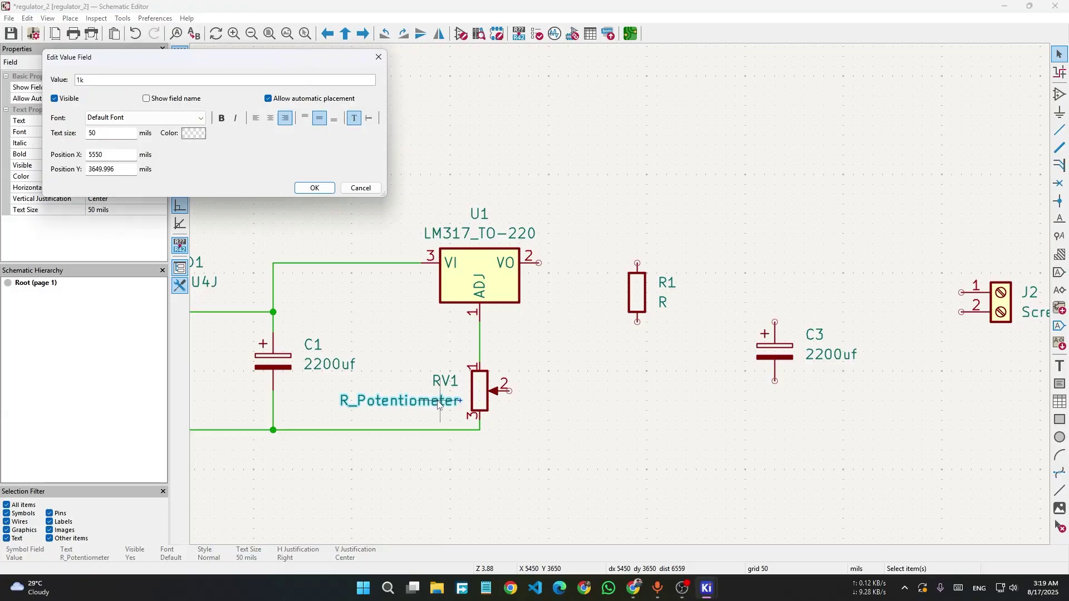
pyautogui.press('Return')
pyautogui.click(633, 588)
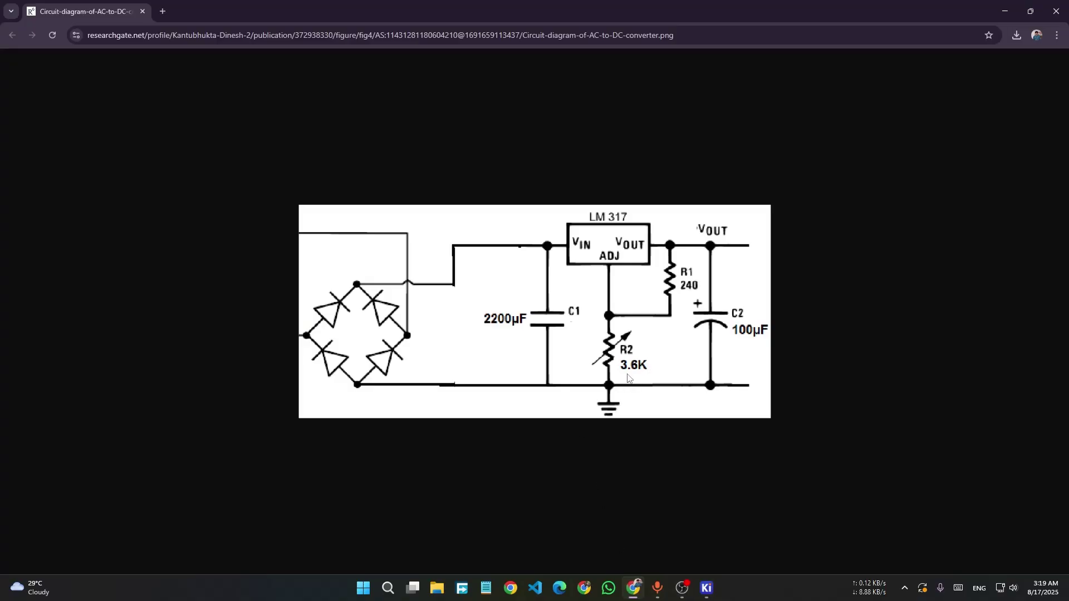
pyautogui.click(997, 7)
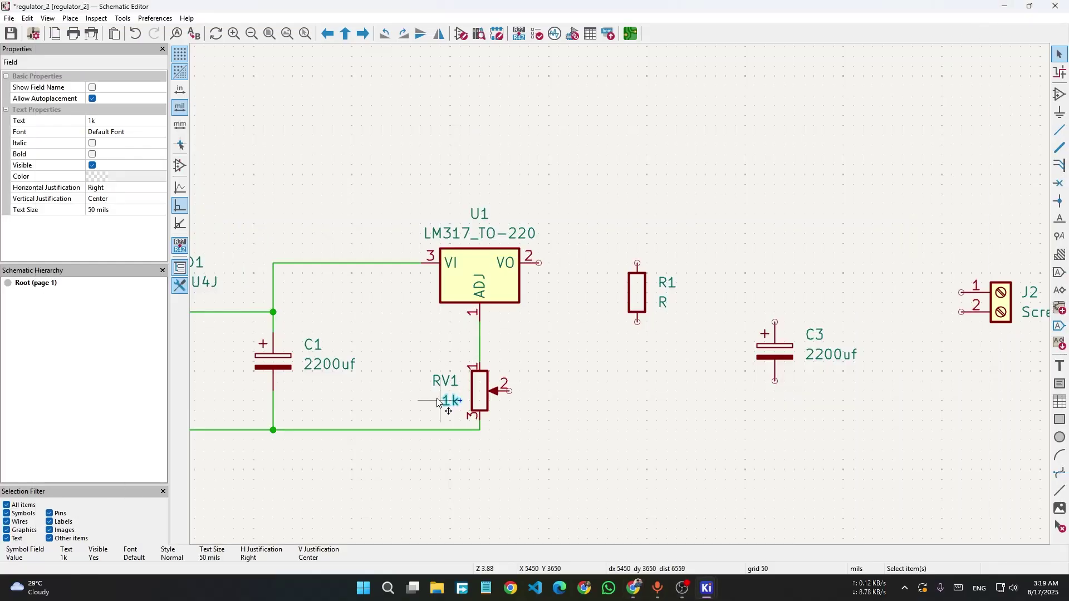
pyautogui.doubleClick(451, 401)
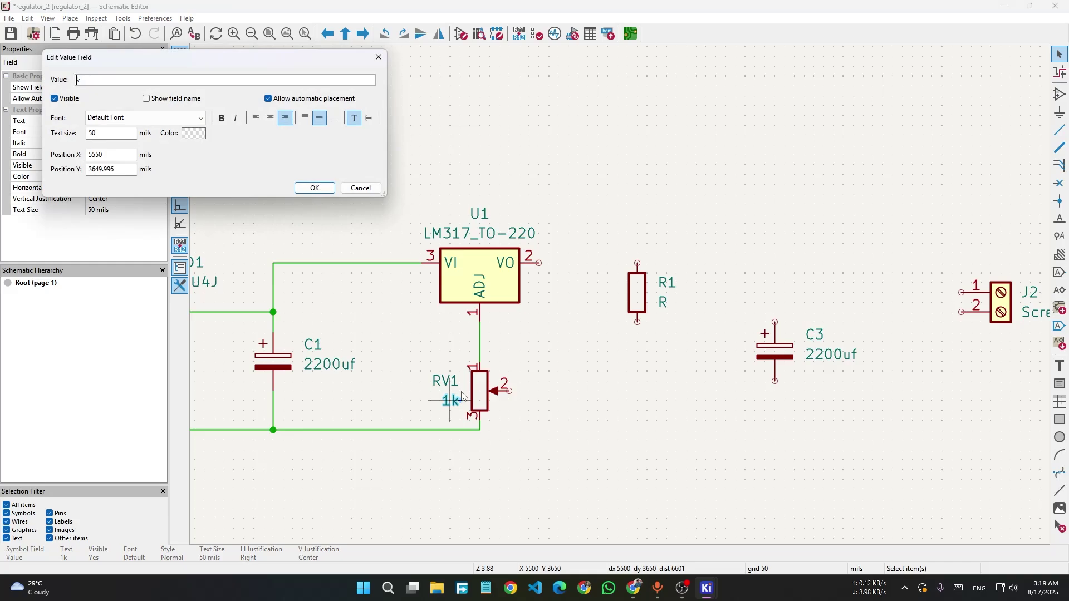
pyautogui.press('Return')
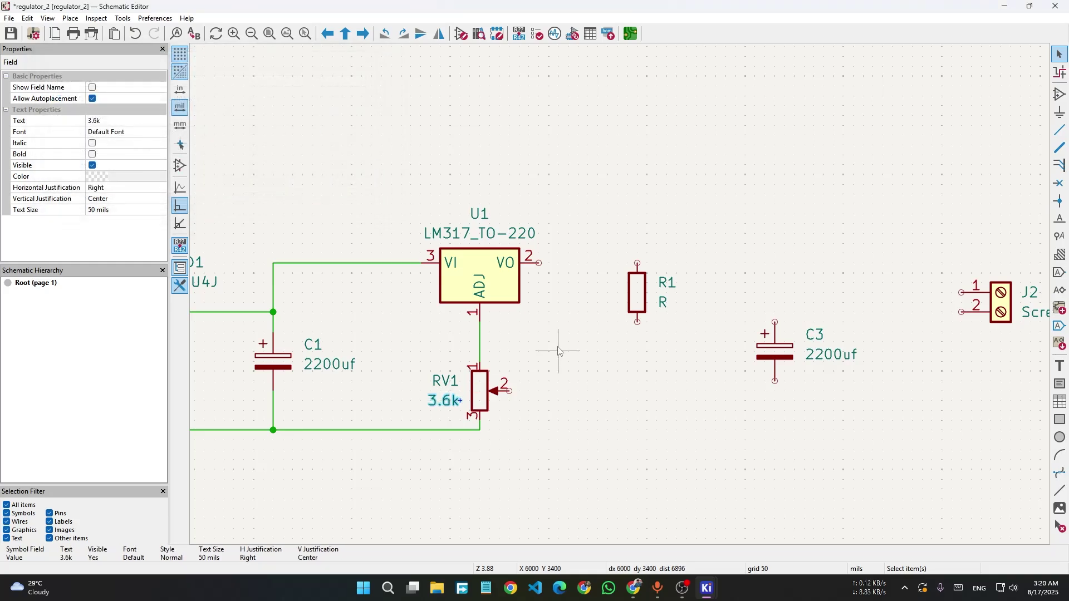
# Set the value of resistor R1 to 240R and briefly open its symbol properties without changing them.
pyautogui.doubleClick(664, 303)
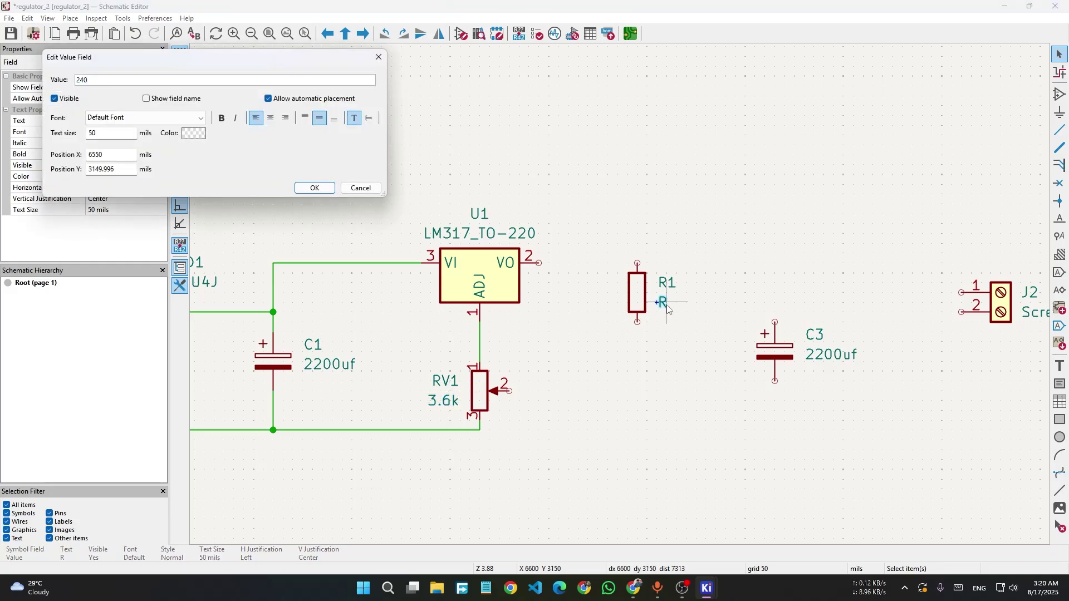
pyautogui.press('Return')
pyautogui.doubleClick(671, 308)
pyautogui.write('R')
pyautogui.press('Return')
pyautogui.doubleClick(635, 298)
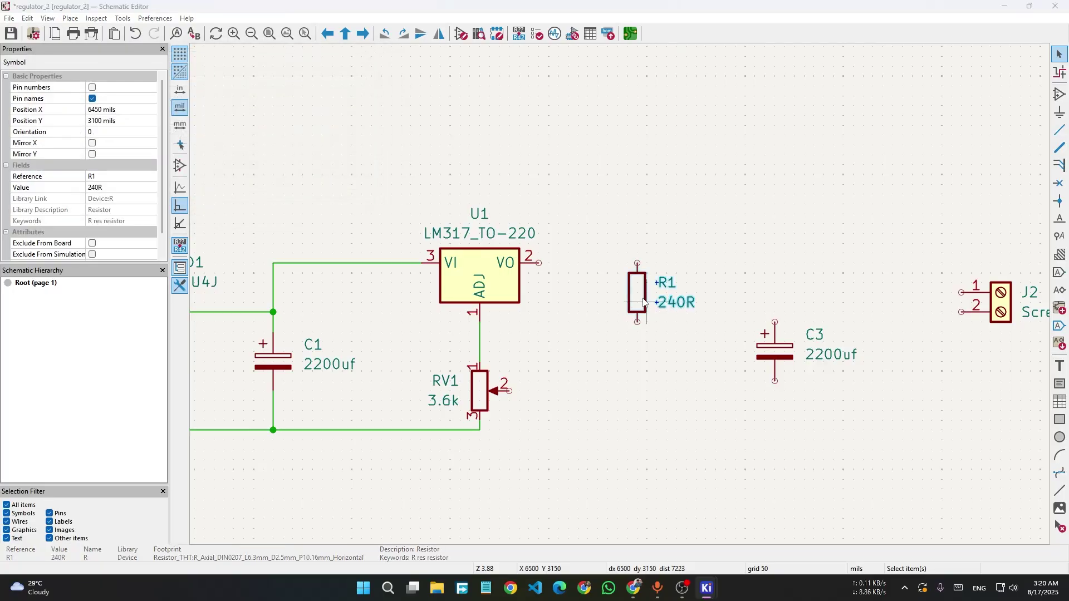
pyautogui.press('Escape')
# Move resistor R1 closer to U1 and wire it between the VO pin and the wire joining ADJ to RV1.
pyautogui.moveTo(633, 295); pyautogui.dragTo(590, 311)
pyautogui.click(624, 296)
pyautogui.click(636, 352)
pyautogui.press('w')
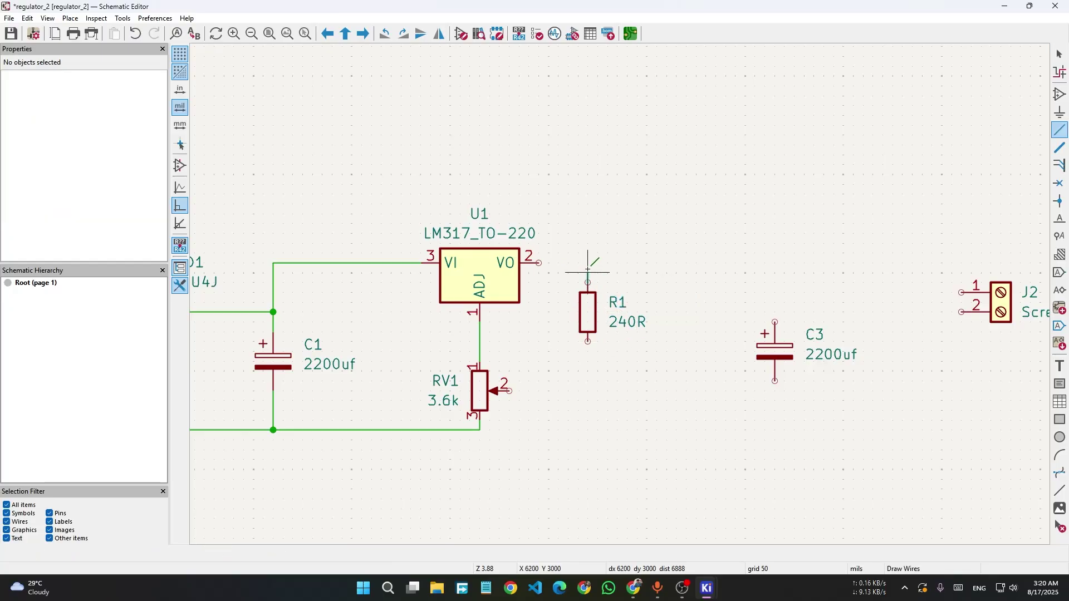
pyautogui.click(539, 262)
pyautogui.click(588, 341)
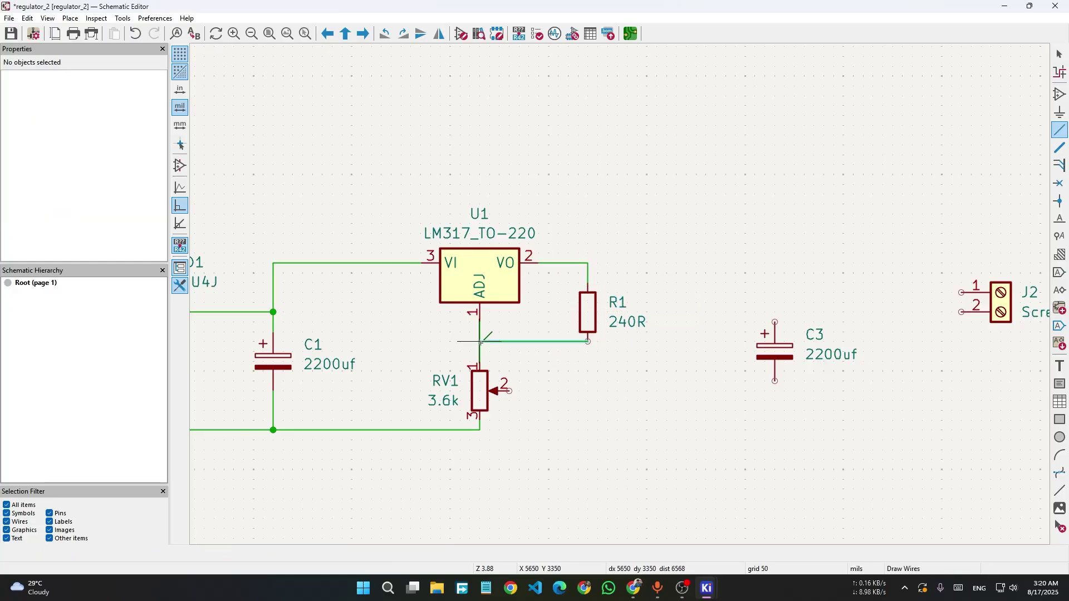
pyautogui.click(479, 352)
pyautogui.press('Escape')
pyautogui.moveTo(588, 306); pyautogui.dragTo(588, 303)
pyautogui.click(654, 441)
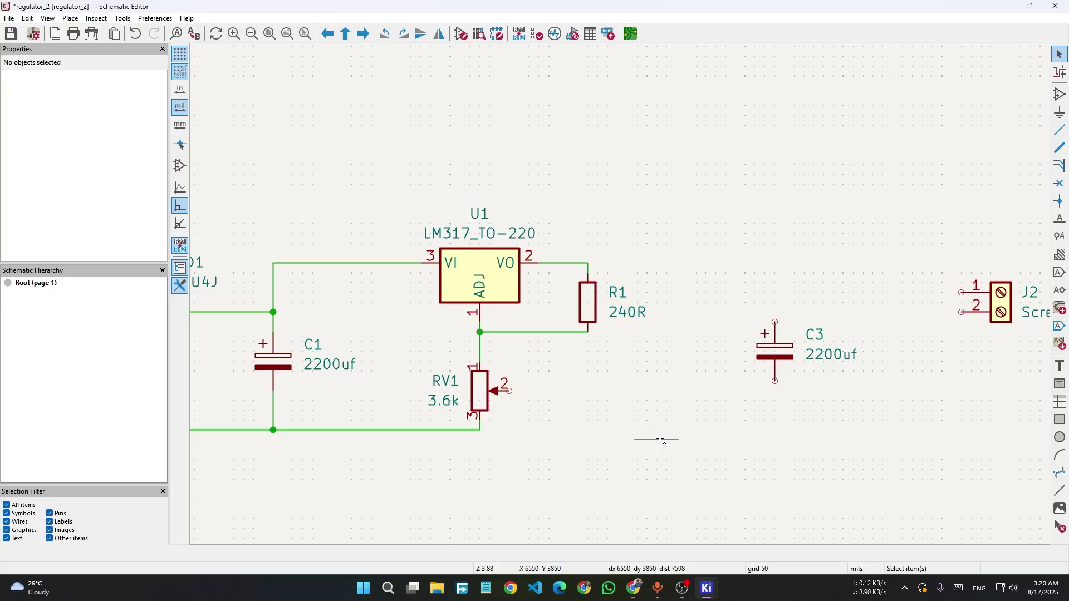
# Check the reference circuit diagram in the browser and move capacitor C3 closer to resistor R1.
pyautogui.click(634, 588)
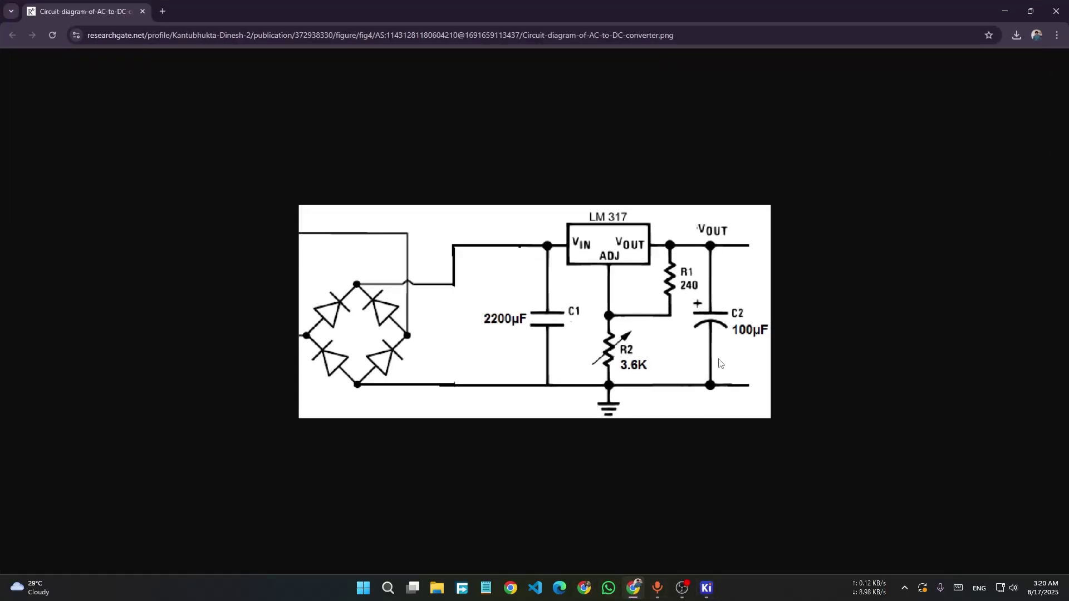
pyautogui.click(1005, 11)
pyautogui.moveTo(737, 283); pyautogui.dragTo(897, 457)
pyautogui.moveTo(759, 345); pyautogui.dragTo(698, 369)
pyautogui.click(710, 284)
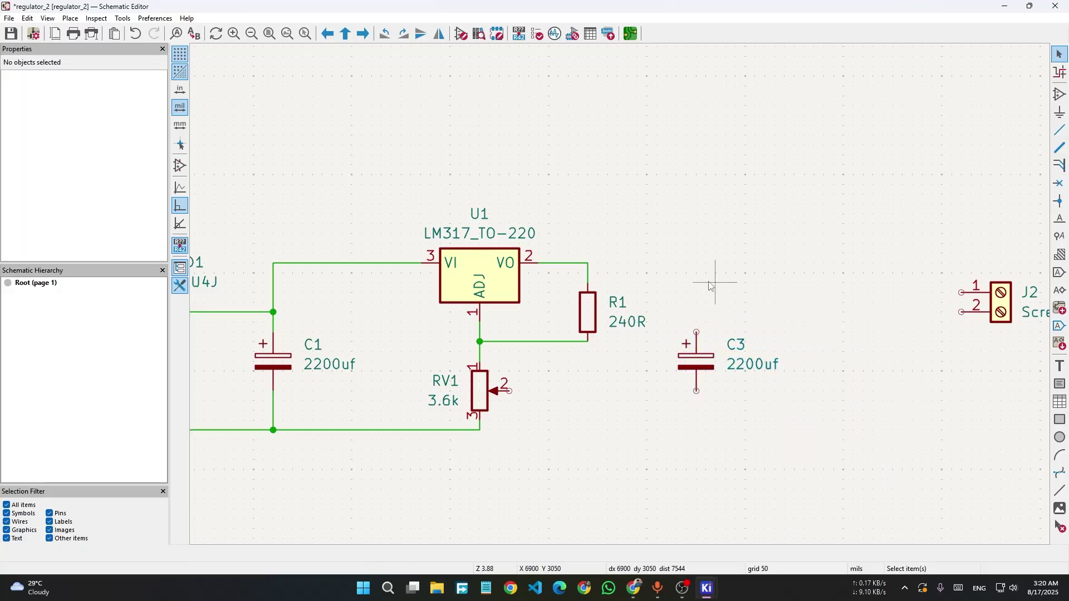
# Wire C3's negative pin to the negative line at RV1 pin 3 and its positive pin to the VO output wire above R1.
pyautogui.click(696, 391)
pyautogui.click(480, 430)
pyautogui.click(696, 333)
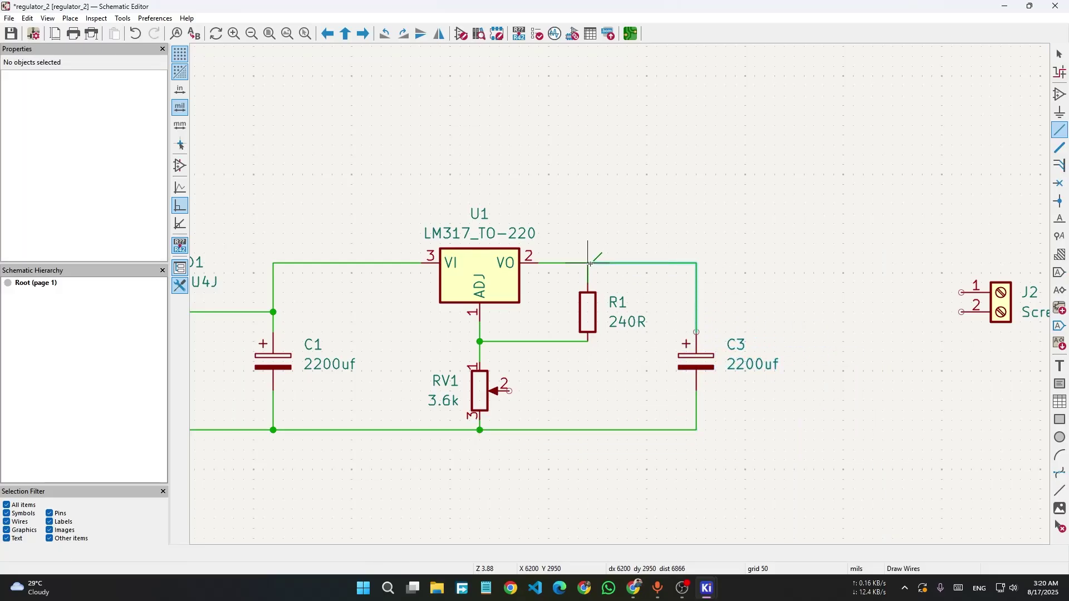
pyautogui.click(590, 262)
pyautogui.press('Escape')
# Set the value of capacitor C3 to 100uf.
pyautogui.doubleClick(735, 369)
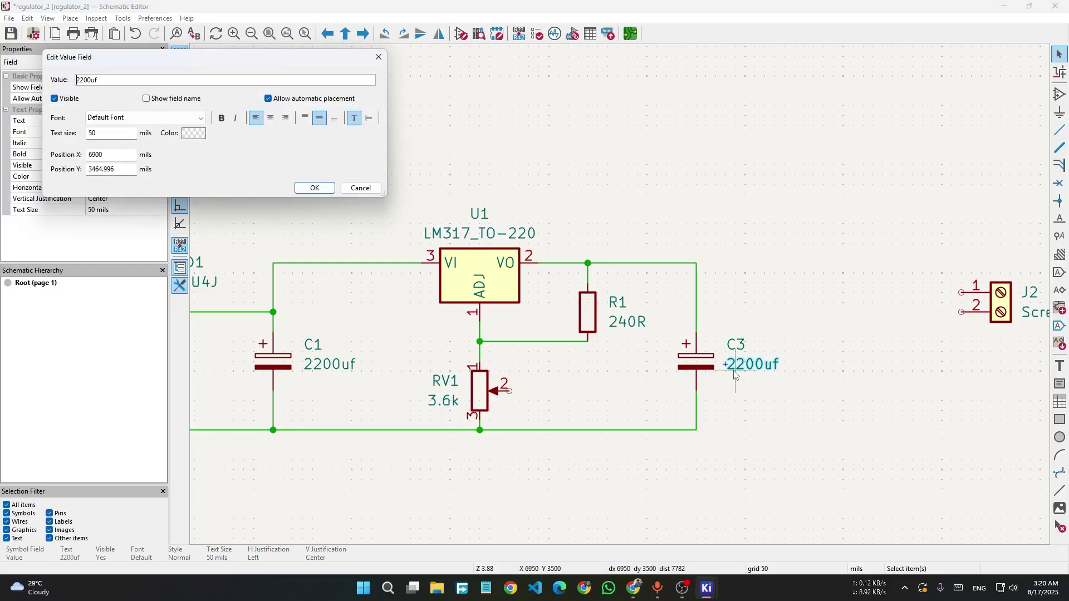
pyautogui.press('Return')
pyautogui.click(843, 421)
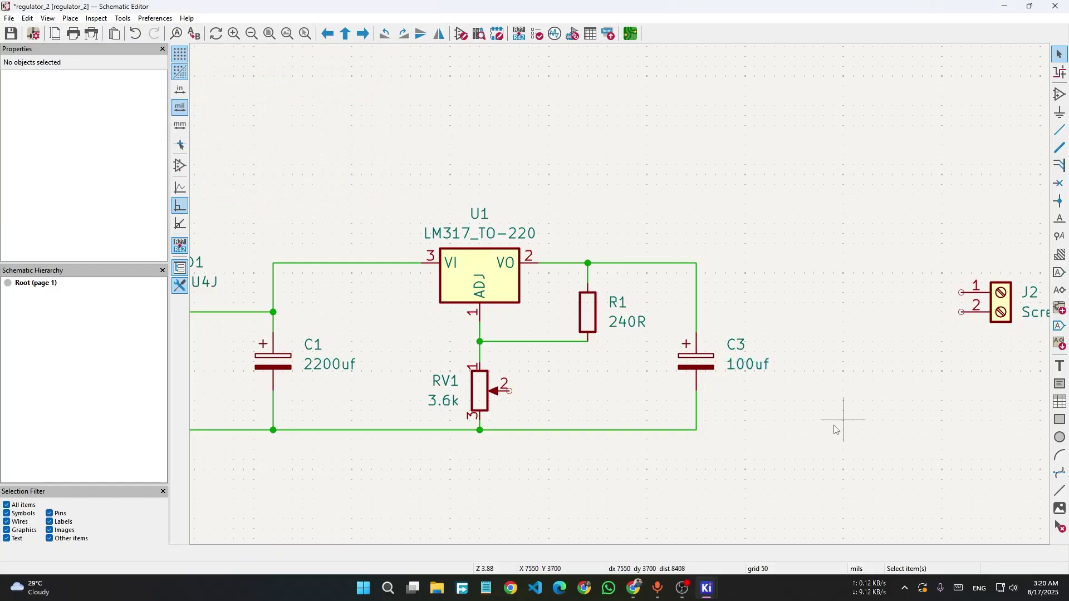
# Delete the wire between RV1 pin 3 and the negative line, and wire RV1's wiper pin 2 to that line instead.
pyautogui.moveTo(519, 471); pyautogui.dragTo(662, 466, button='middle')
pyautogui.click(623, 426)
pyautogui.press('Delete')
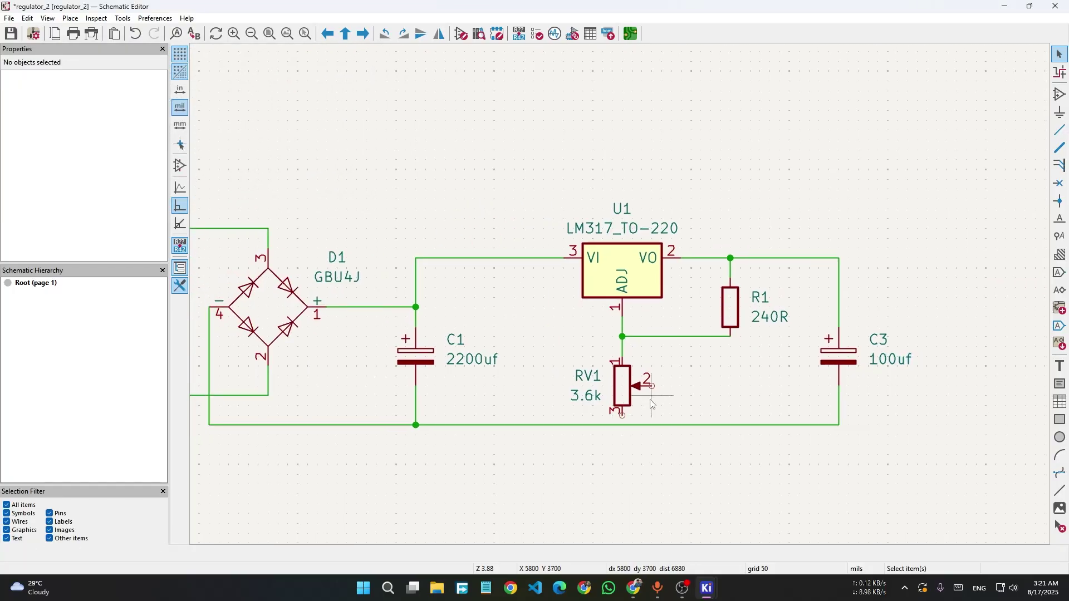
pyautogui.press('w')
pyautogui.click(661, 425)
pyautogui.press('Escape')
# Move screw terminal J2 closer to C3, wiring its pin 1 to the VO output line and pin 2 to the negative line.
pyautogui.scroll(-3, 599, 447)
pyautogui.keyDown('ctrl'); pyautogui.hscroll(3, 780, 227); pyautogui.keyUp('ctrl')
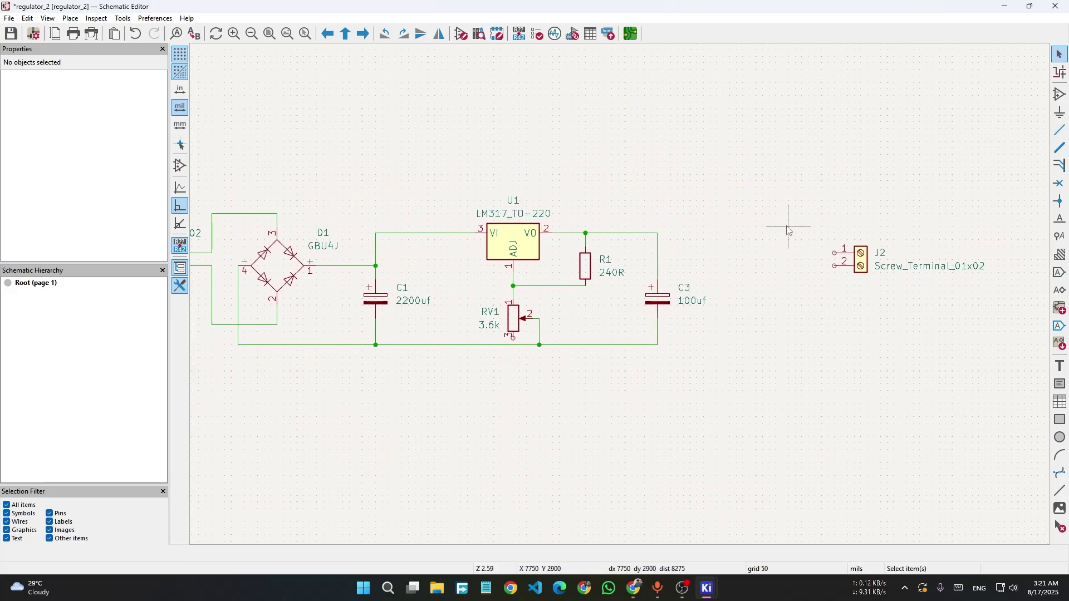
pyautogui.click(862, 262)
pyautogui.moveTo(855, 257); pyautogui.dragTo(757, 291)
pyautogui.click(736, 286)
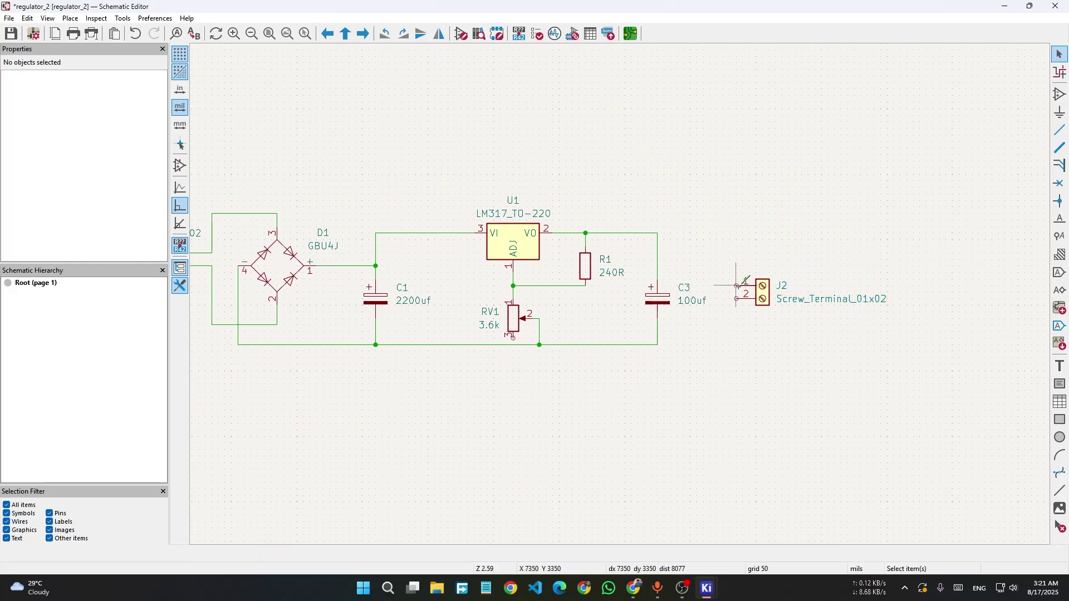
pyautogui.click(658, 233)
pyautogui.press('w')
pyautogui.click(658, 345)
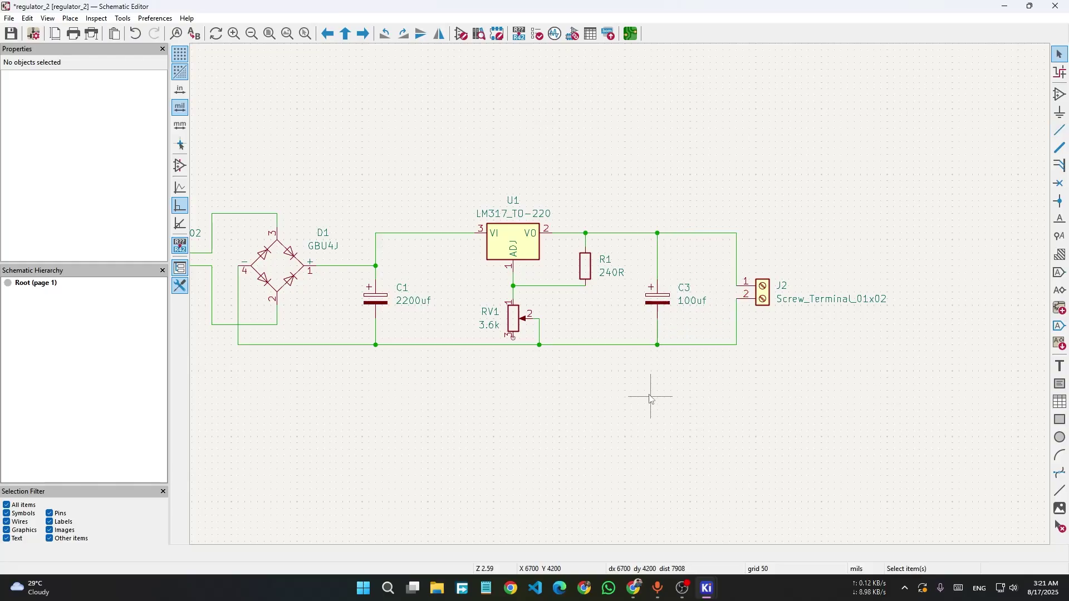
# Search the symbol library for "gnd" and place a GND power symbol on the negative line below RV1's wiper connection.
pyautogui.write('agnd')
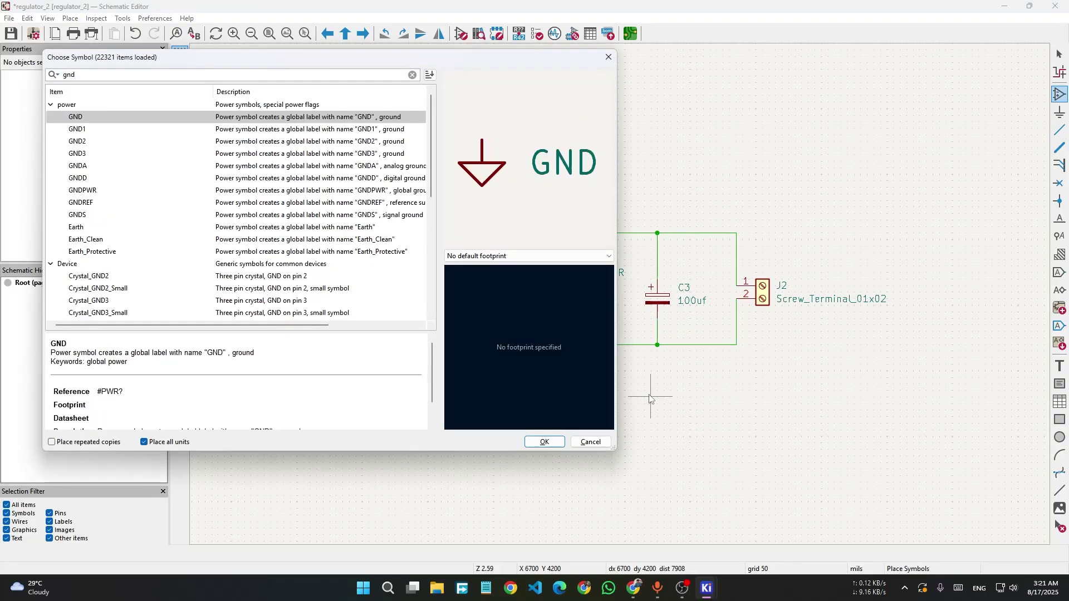
pyautogui.press('Return')
pyautogui.click(539, 348)
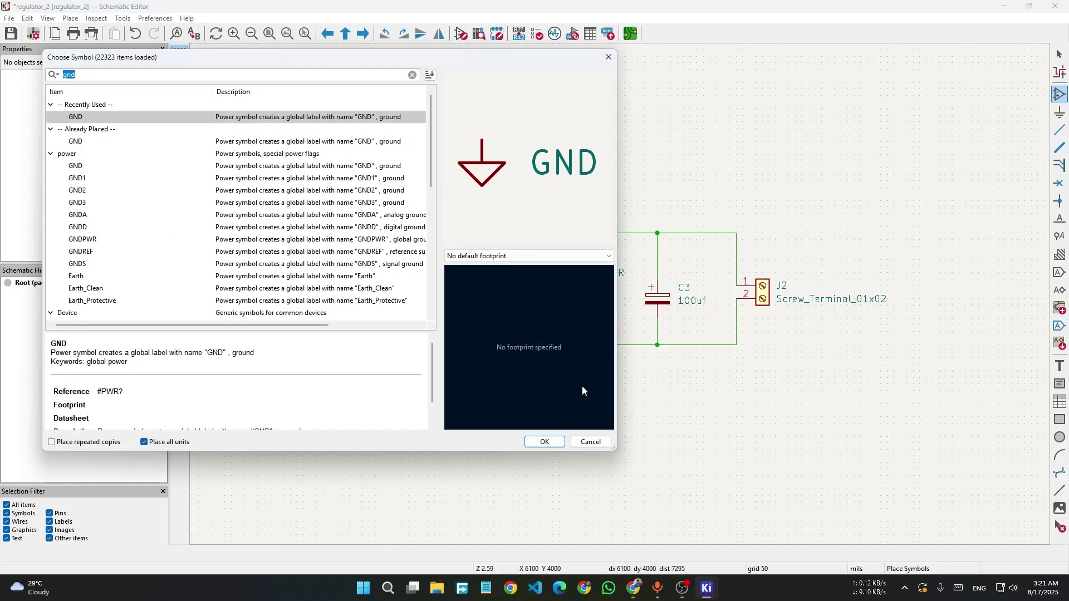
pyautogui.click(591, 442)
pyautogui.moveTo(611, 413); pyautogui.dragTo(725, 406, button='middle')
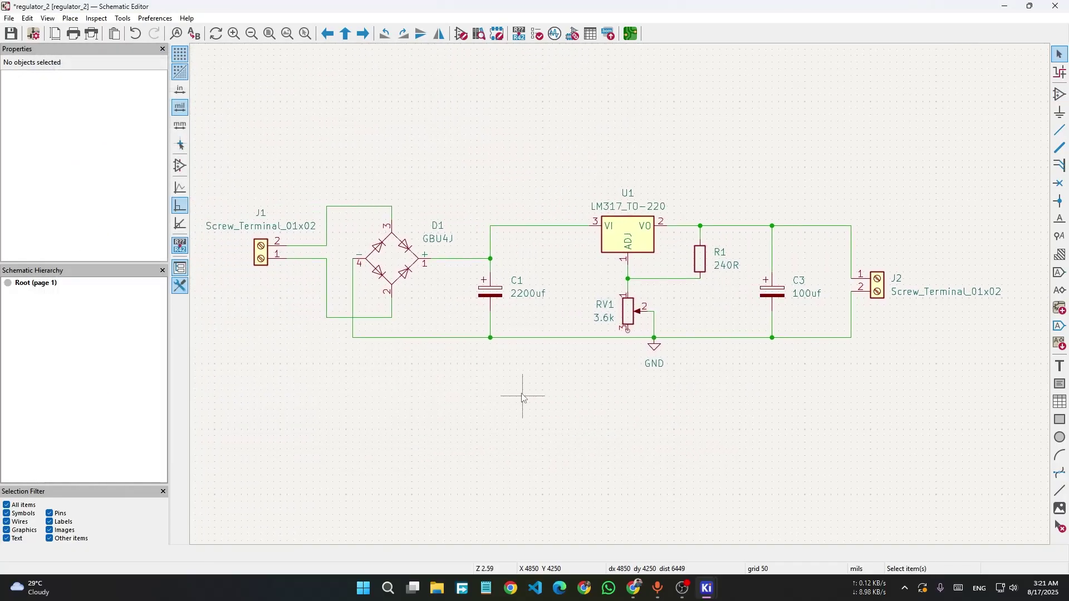
# Save the schematic and update the PCB from it, placing the imported footprints near the centre of the board sheet.
pyautogui.hotkey('ctrl', 's')
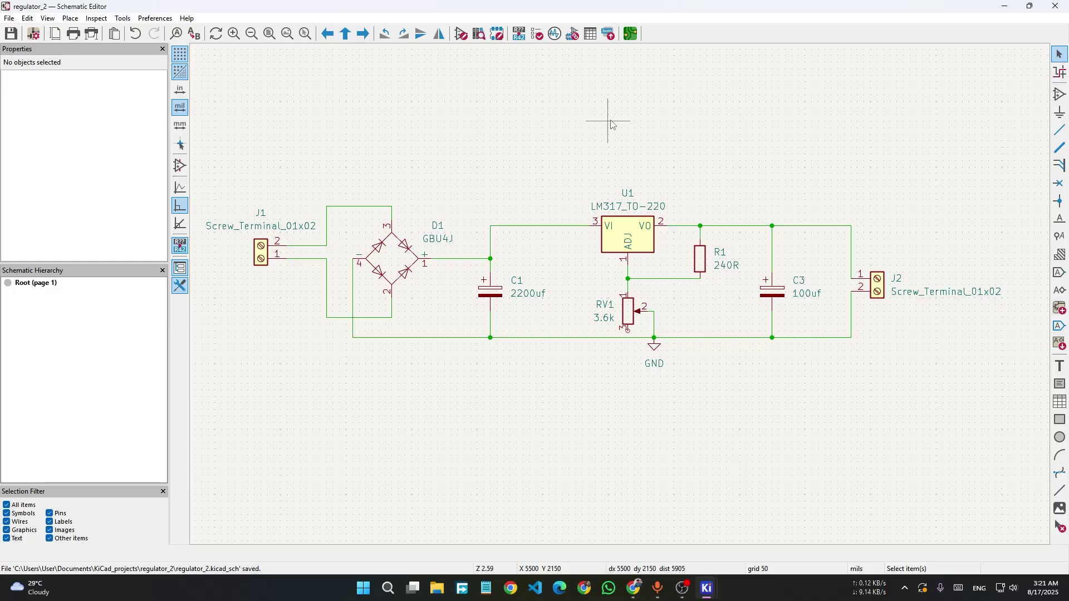
pyautogui.press('F8')
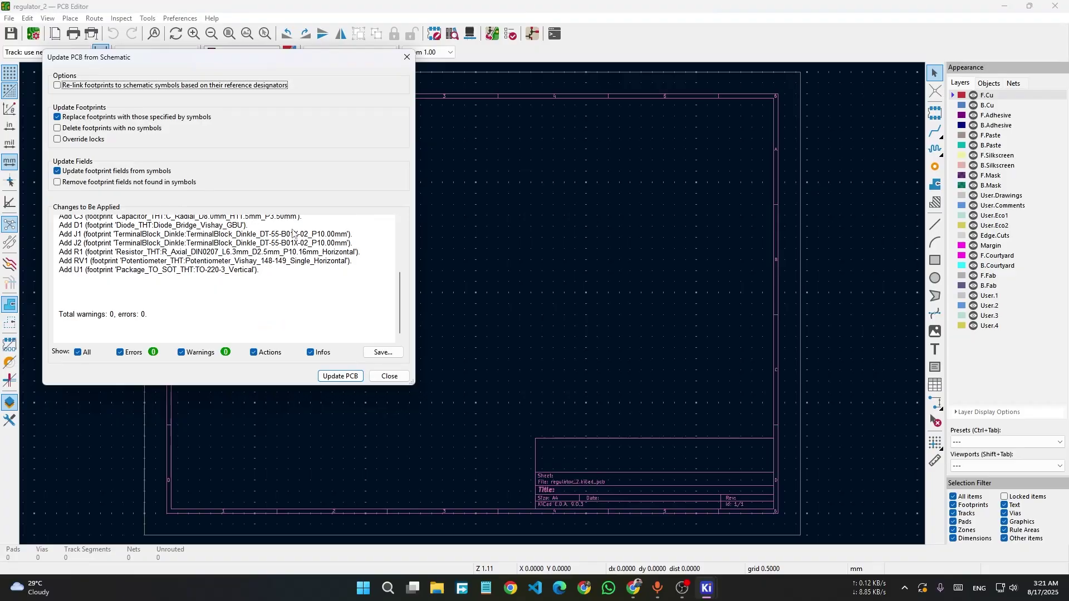
pyautogui.click(355, 375)
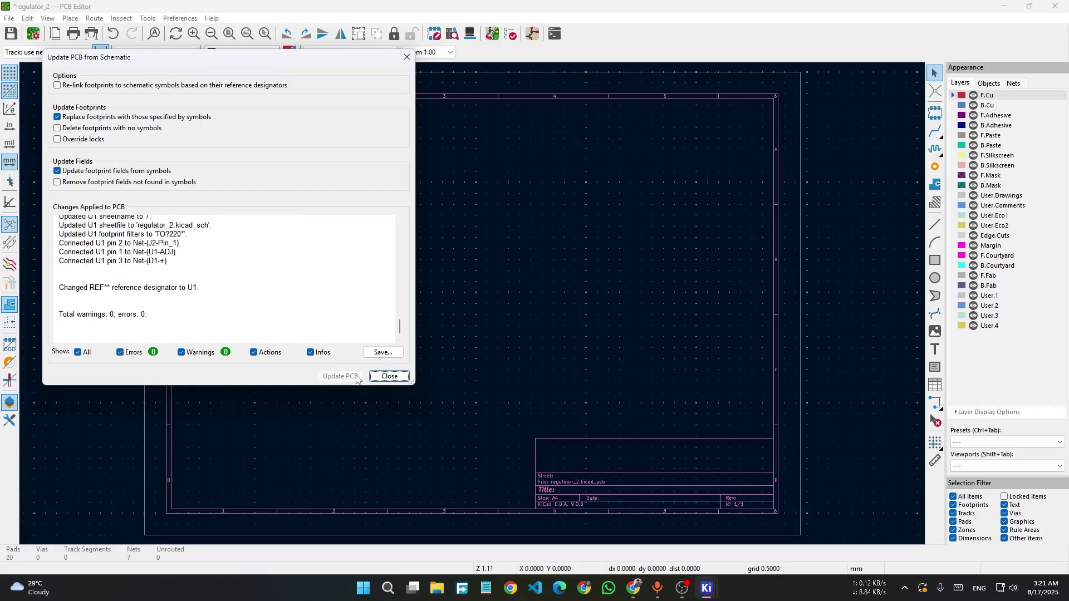
pyautogui.click(389, 376)
pyautogui.click(526, 268)
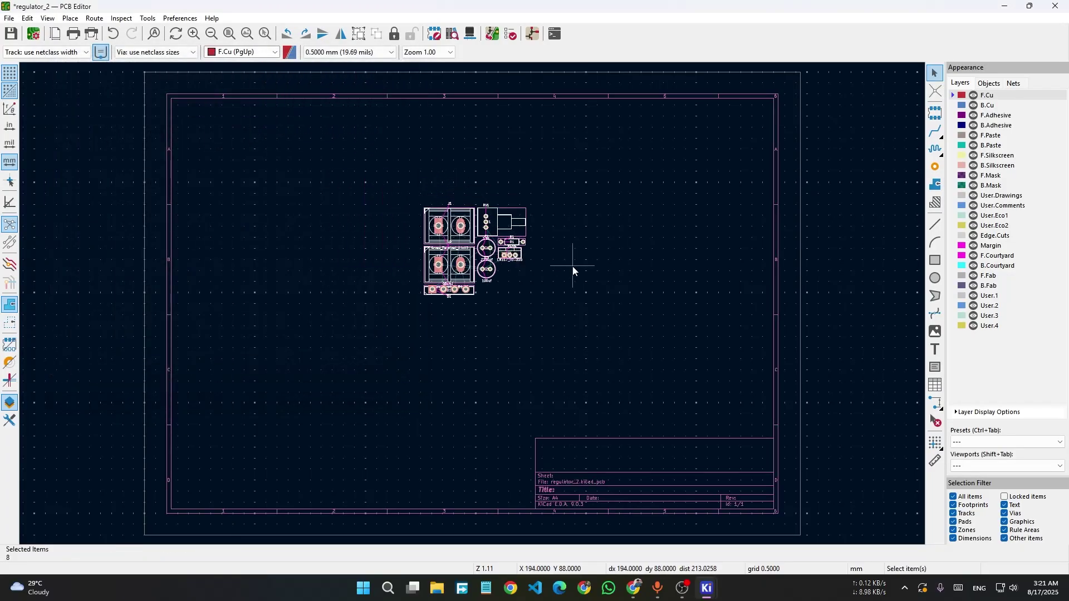
# Separate the screw terminals, moving J1 to the far left of the other footprints and J2 to the far right.
pyautogui.scroll(2, 473, 304)
pyautogui.scroll(2, 475, 304)
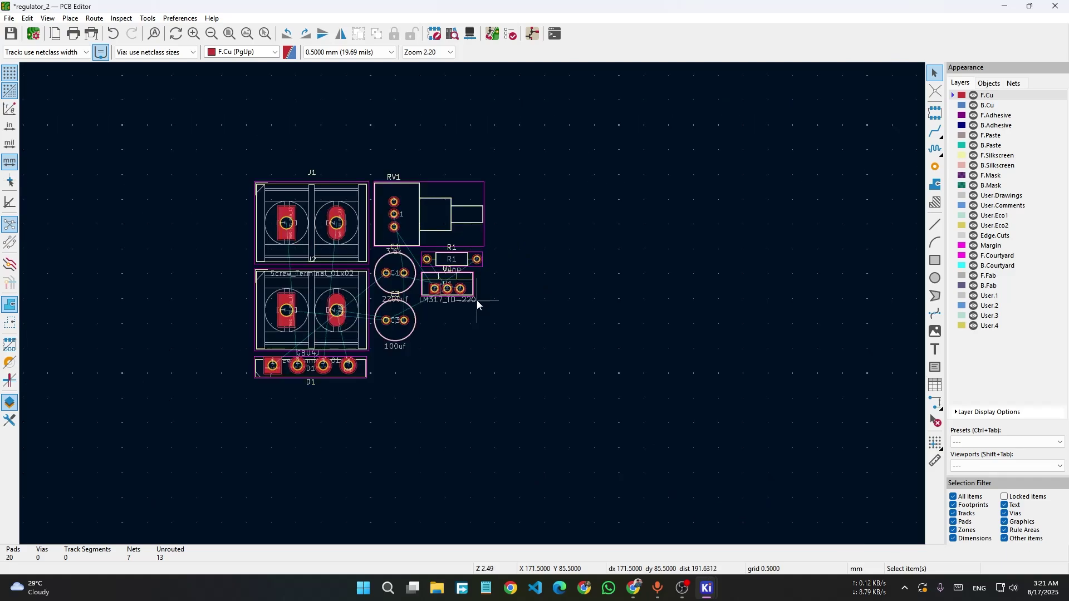
pyautogui.moveTo(342, 253); pyautogui.dragTo(218, 269)
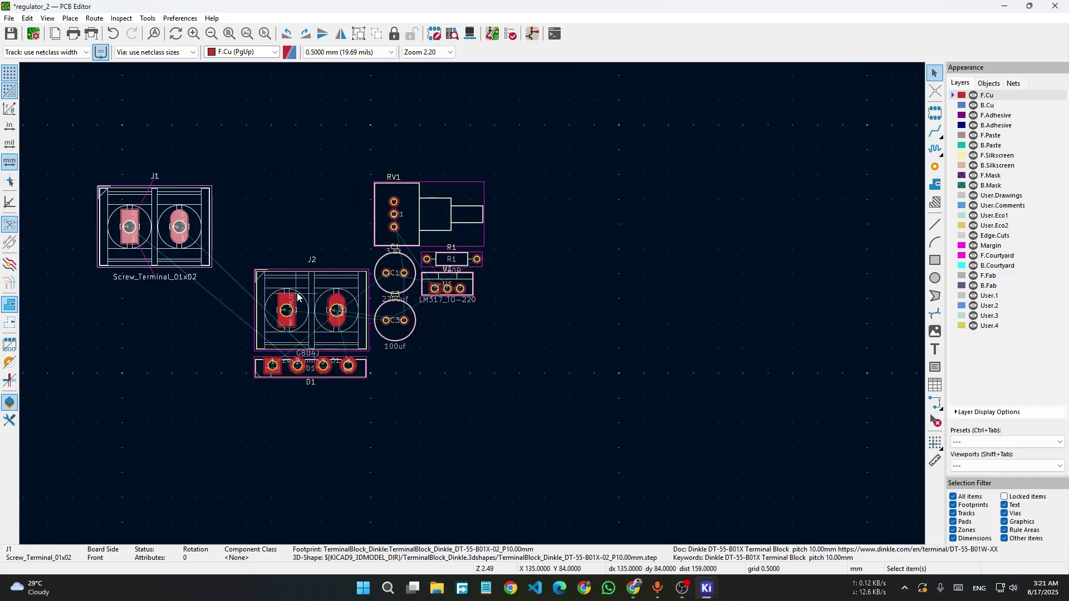
pyautogui.click(333, 356)
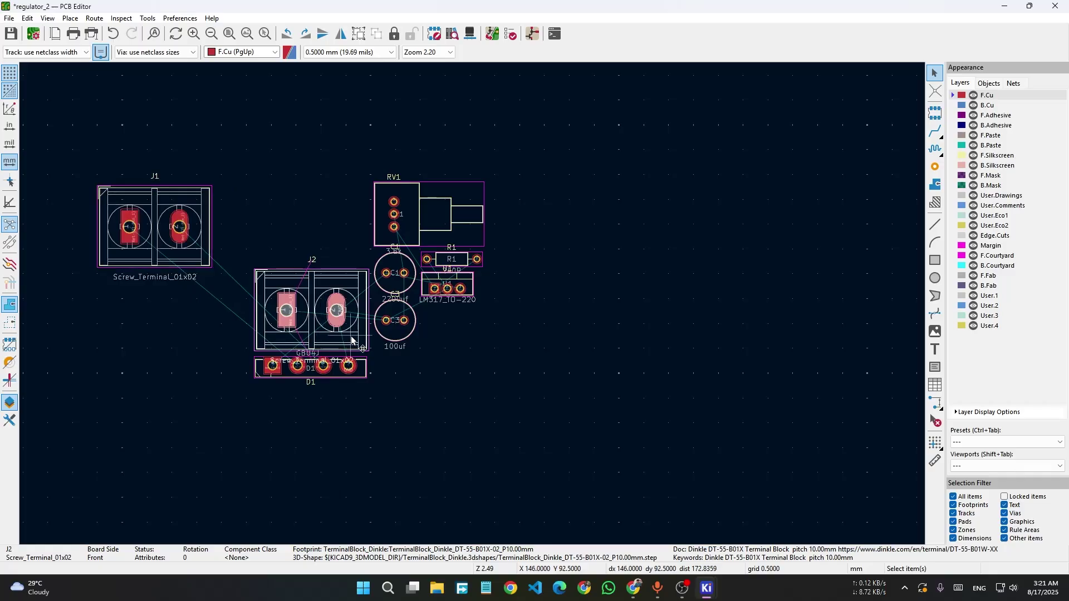
pyautogui.moveTo(333, 356); pyautogui.dragTo(637, 365)
pyautogui.click(521, 394)
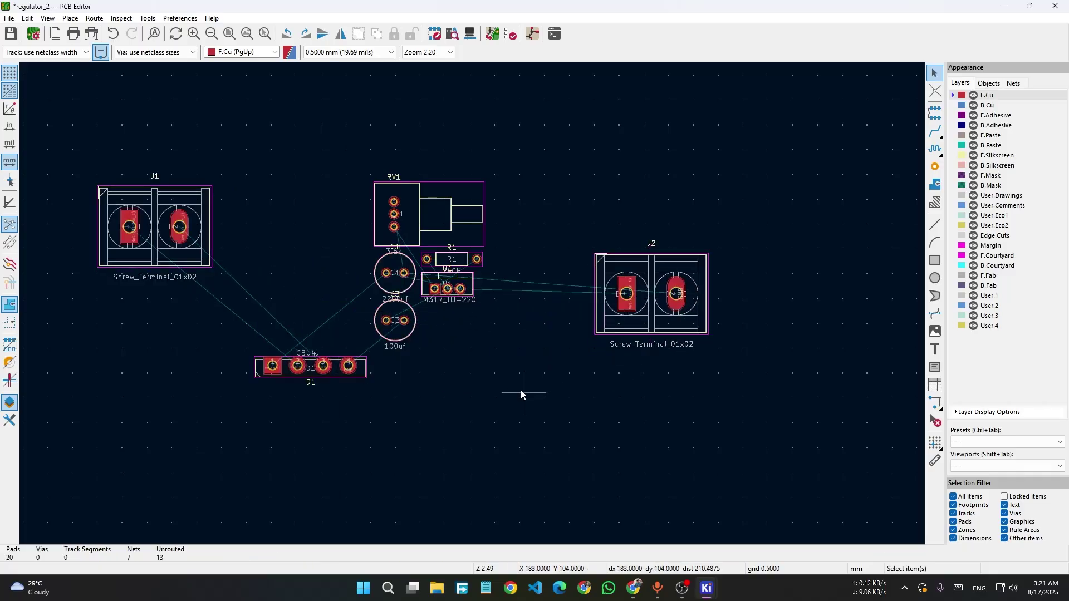
# Move potentiometer RV1 out to the area below J1 and resistor R1 to the lower right of U1.
pyautogui.click(412, 211)
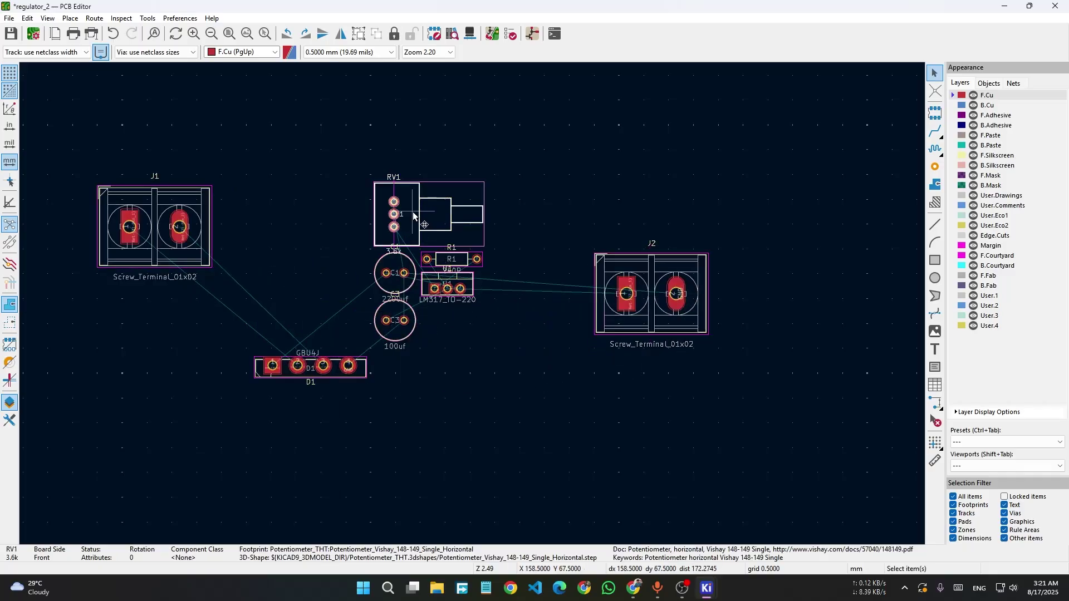
pyautogui.moveTo(413, 212); pyautogui.dragTo(292, 365)
pyautogui.moveTo(455, 270); pyautogui.dragTo(507, 322)
pyautogui.scroll(3, 473, 306)
pyautogui.moveTo(474, 306); pyautogui.dragTo(472, 346, button='middle')
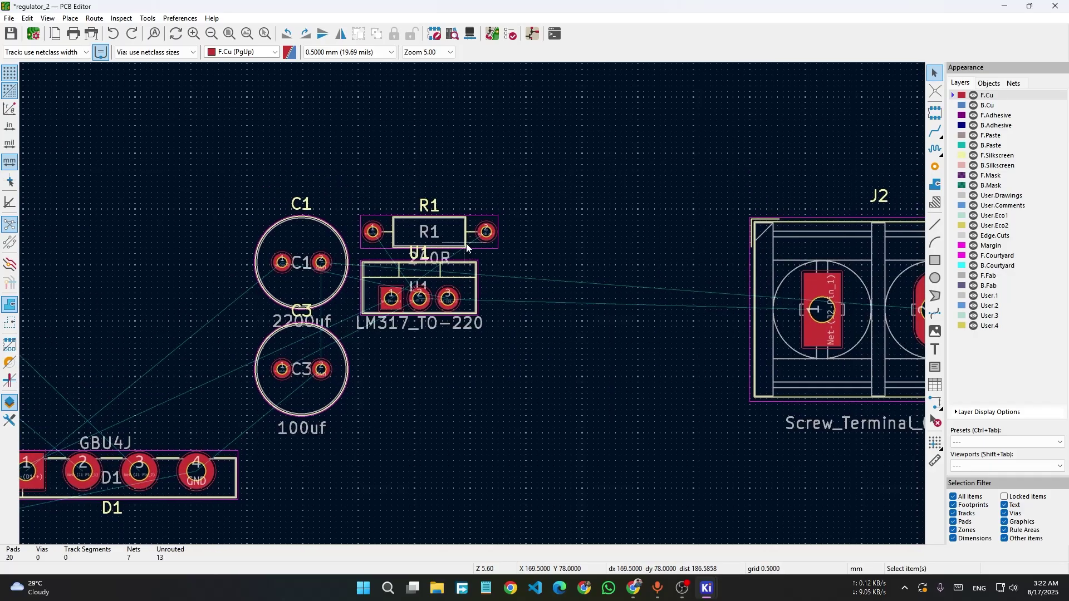
pyautogui.moveTo(492, 245); pyautogui.dragTo(664, 419)
# Spread the capacitors to either side of U1, with C1 on its left and C3 on its right.
pyautogui.moveTo(334, 363); pyautogui.dragTo(303, 239, button='middle')
pyautogui.moveTo(299, 173); pyautogui.dragTo(198, 170)
pyautogui.moveTo(301, 221); pyautogui.dragTo(603, 158)
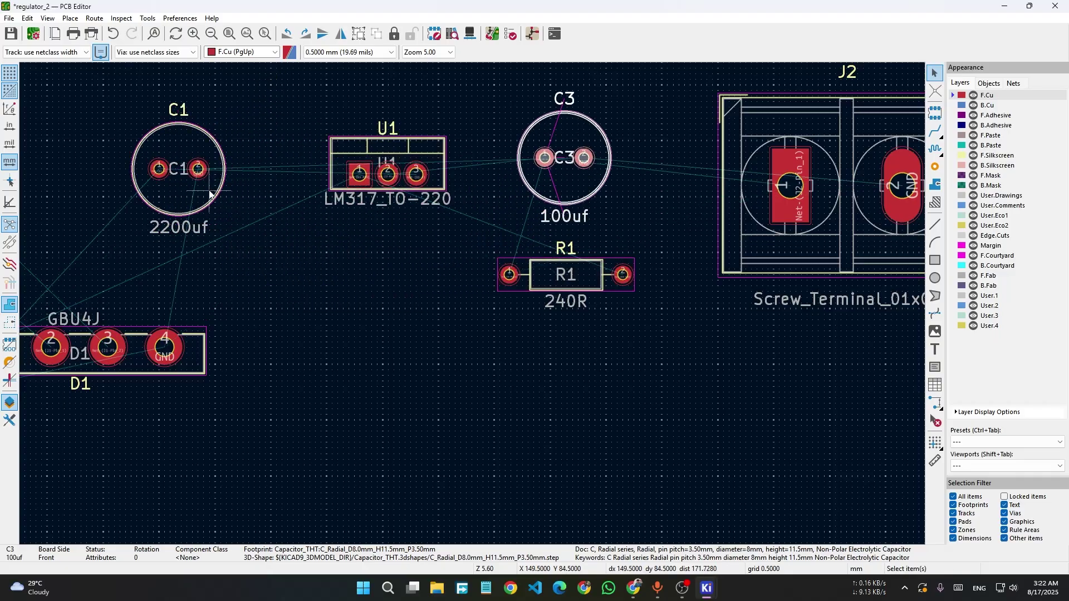
pyautogui.click(271, 246)
# Rotate screw terminal J1 to -90° and move it lower, keeping it above RV1 on the left of the layout.
pyautogui.scroll(-2, 226, 219)
pyautogui.moveTo(472, 303); pyautogui.dragTo(546, 285, button='middle')
pyautogui.click(254, 176)
pyautogui.click(284, 147)
pyautogui.click(294, 193)
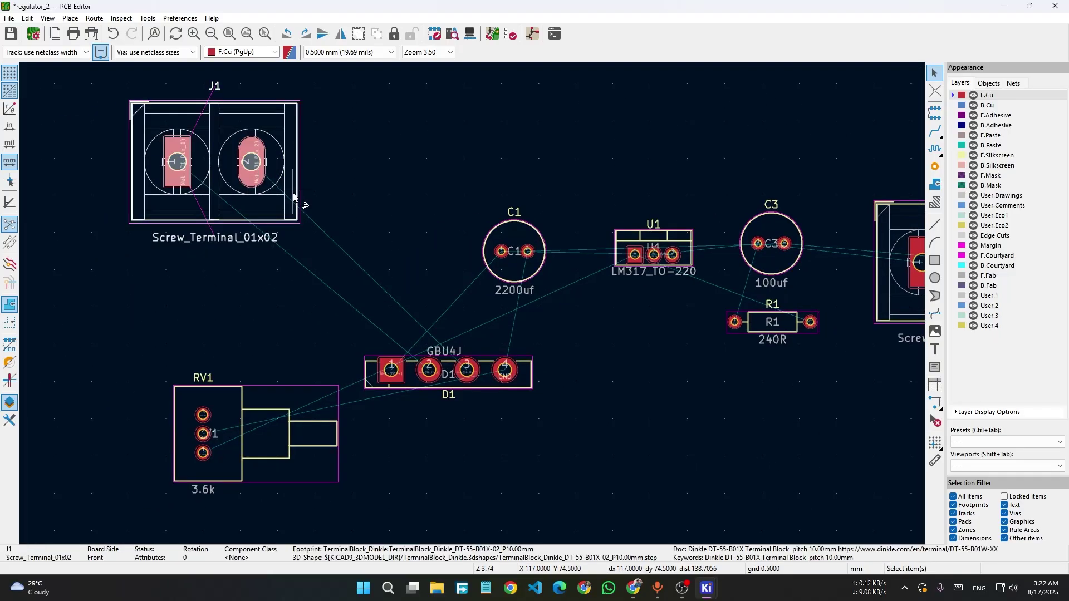
pyautogui.moveTo(293, 194); pyautogui.dragTo(295, 229)
pyautogui.press('r')
pyautogui.press('r')
pyautogui.press('r')
# Rotate bridge rectifier D1 to -90° and place it upright just to the right of J1.
pyautogui.click(531, 389)
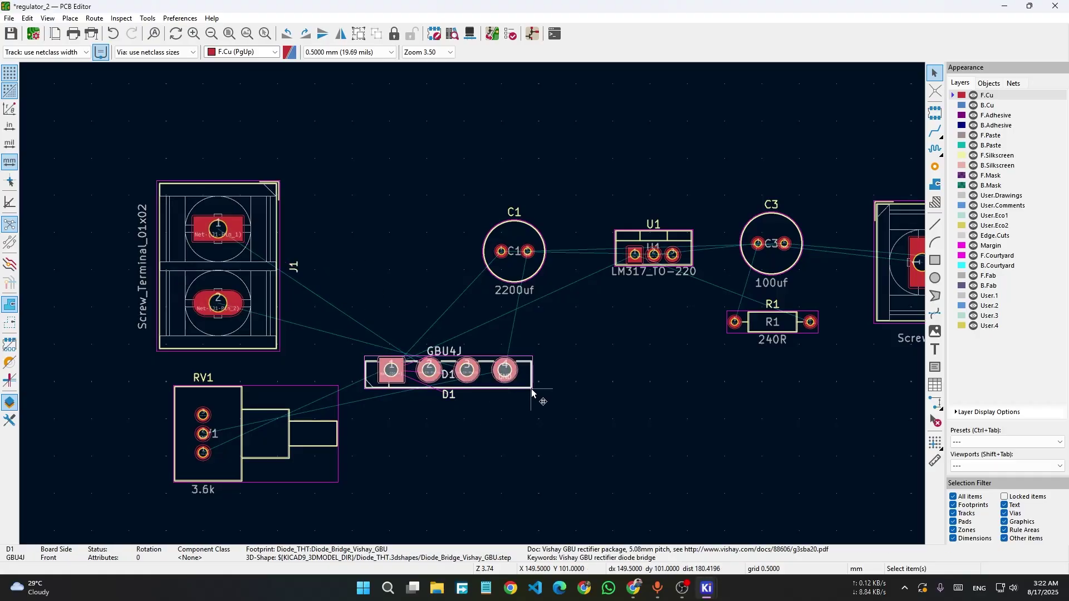
pyautogui.moveTo(531, 389); pyautogui.dragTo(464, 319)
pyautogui.press('r')
pyautogui.press('r')
pyautogui.press('r')
pyautogui.moveTo(326, 298); pyautogui.dragTo(364, 214)
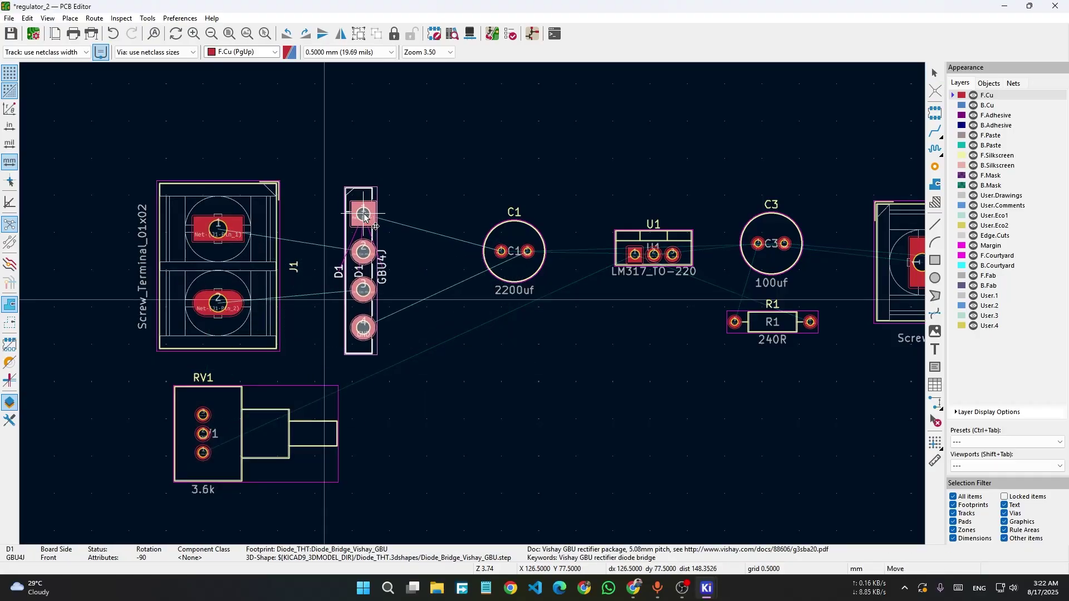
pyautogui.click(364, 214)
# Rotate capacitor C1 to -90° and place it just to the right of D1.
pyautogui.click(522, 228)
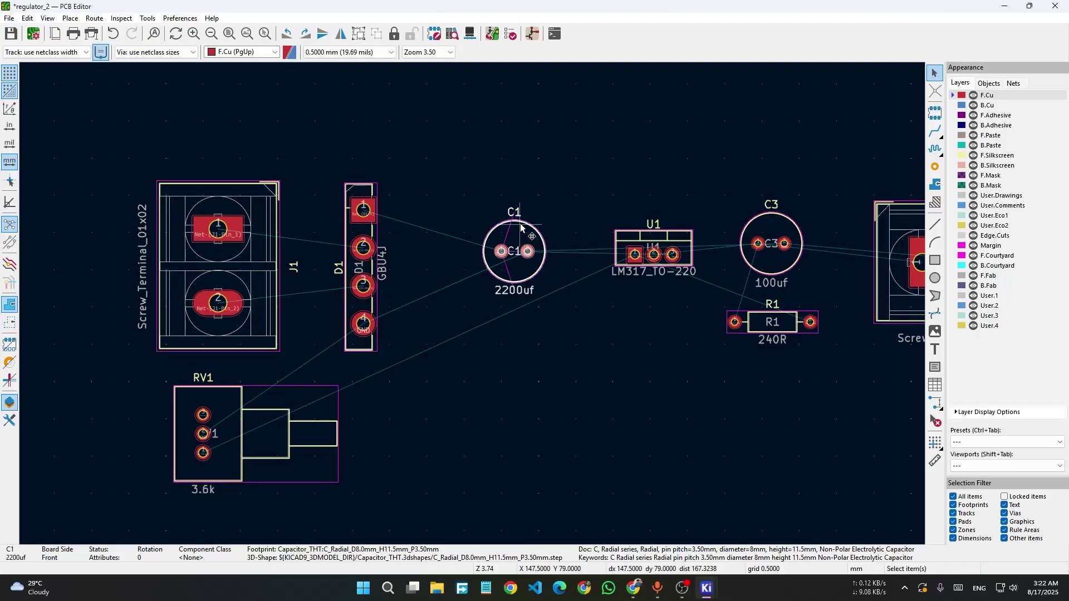
pyautogui.moveTo(520, 225); pyautogui.dragTo(456, 253)
pyautogui.press('r')
pyautogui.press('r')
pyautogui.press('r')
pyautogui.click(457, 253)
pyautogui.click(504, 343)
# Move regulator U1 up and left toward C1, then rotate C3 to 90° and place it directly below U1.
pyautogui.click(684, 234)
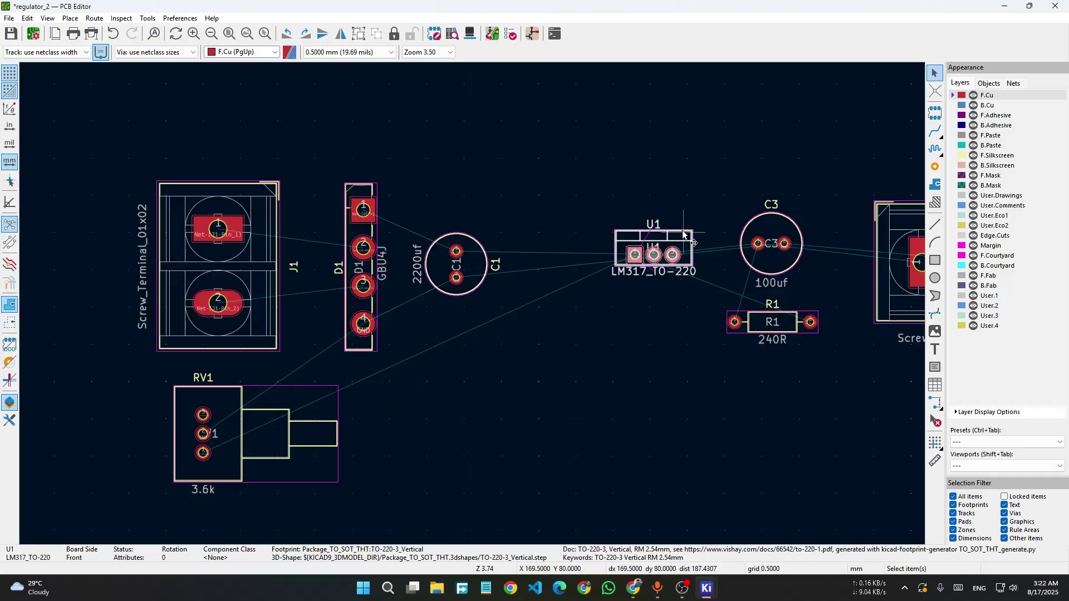
pyautogui.moveTo(684, 234); pyautogui.dragTo(590, 182)
pyautogui.click(734, 276)
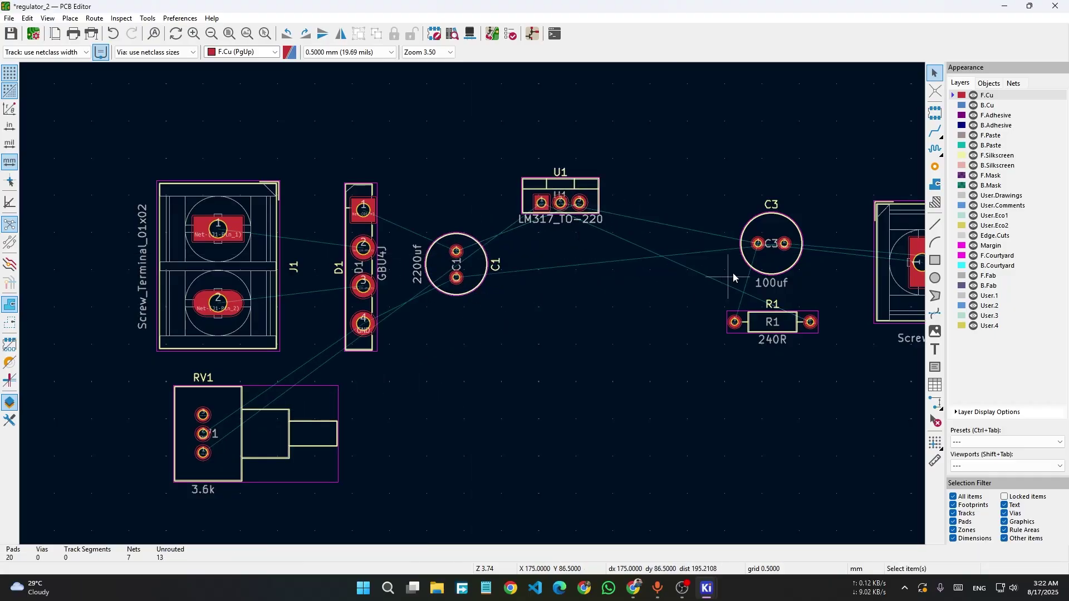
pyautogui.moveTo(785, 218); pyautogui.dragTo(565, 249)
pyautogui.press('r')
pyautogui.click(677, 271)
pyautogui.click(599, 316)
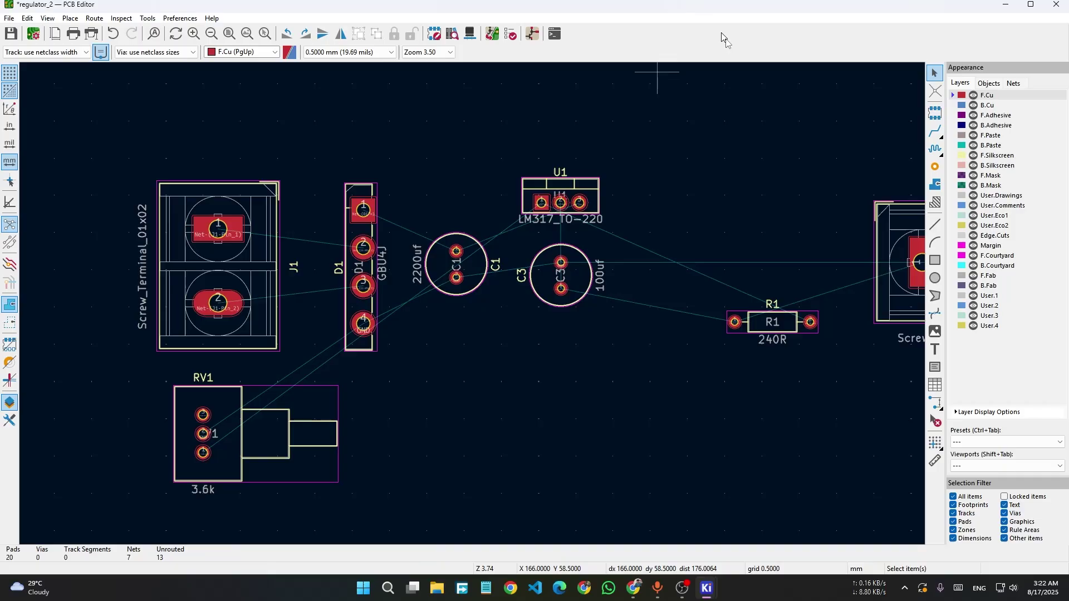
# Show the schematic beside the PCB layout and cross-probe C3 and R1 to compare their connections.
pyautogui.press('super+Right')
pyautogui.click(245, 178)
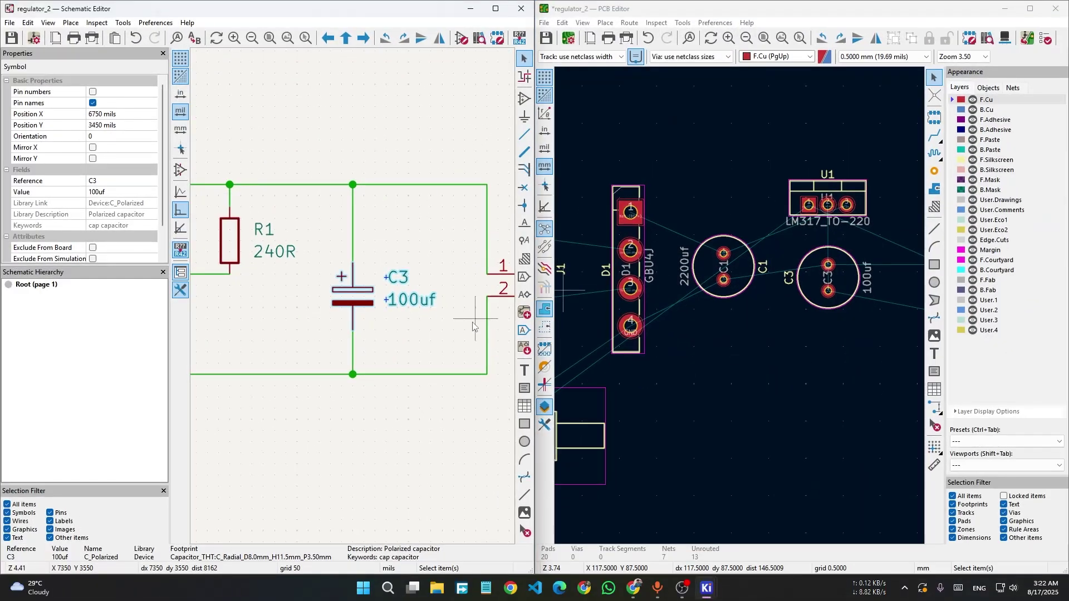
pyautogui.click(326, 289)
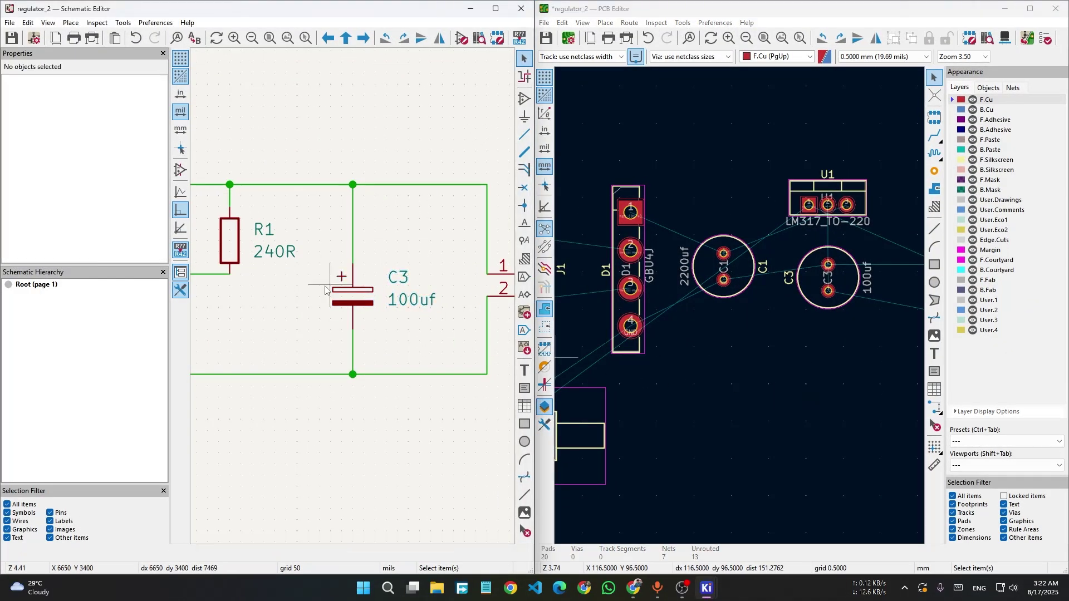
pyautogui.click(347, 303)
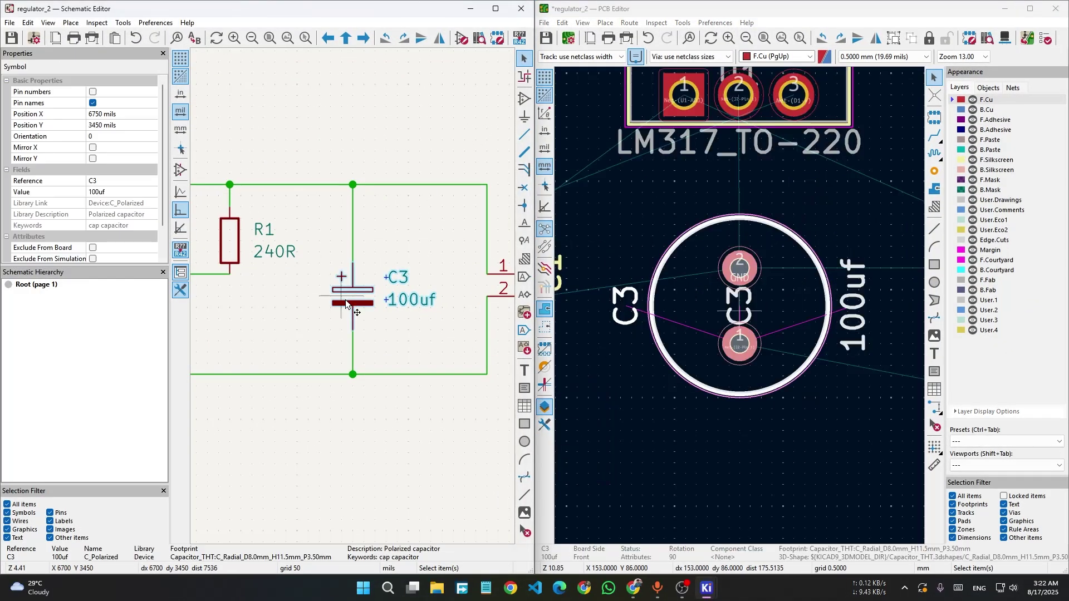
pyautogui.click(241, 256)
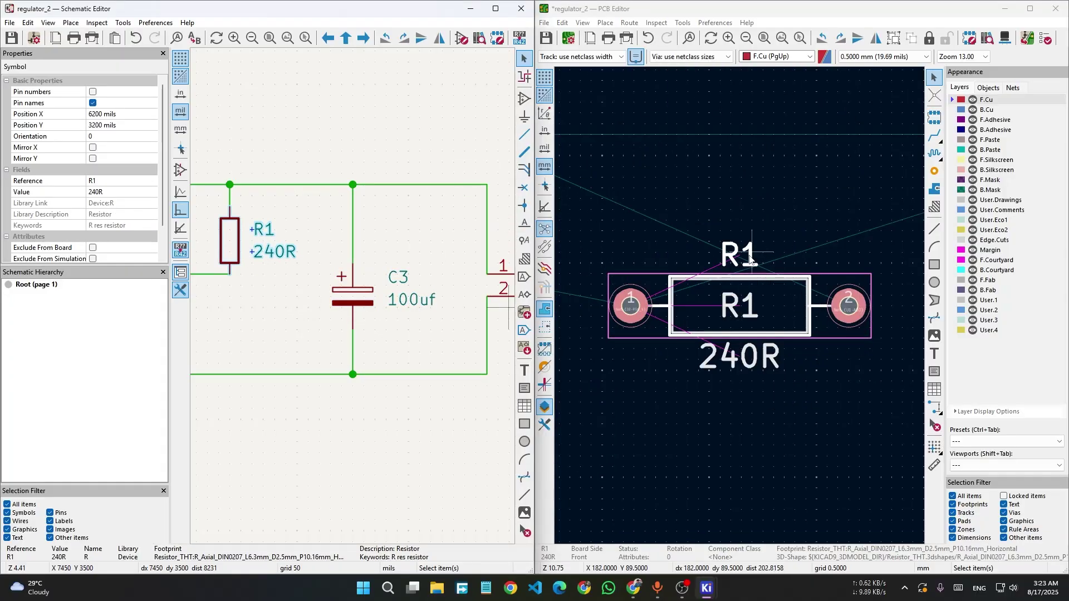
pyautogui.click(1028, 9)
# Move potentiometer RV1 from below J1 to the free area below C3.
pyautogui.scroll(-4, 664, 377)
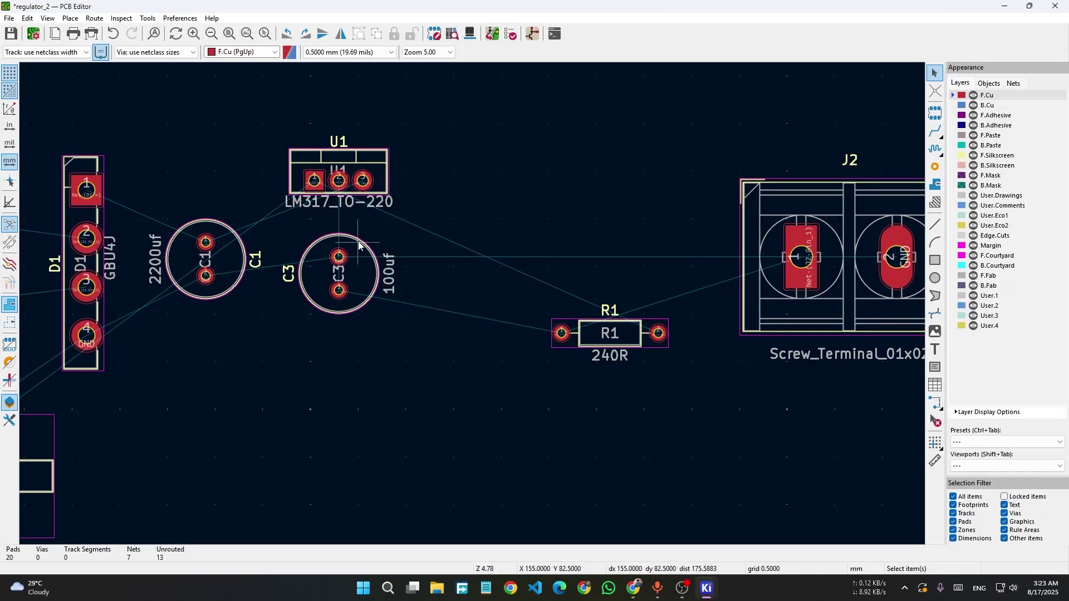
pyautogui.scroll(3, 283, 232)
pyautogui.moveTo(499, 236); pyautogui.dragTo(373, 276, button='middle')
pyautogui.scroll(-5, 505, 269)
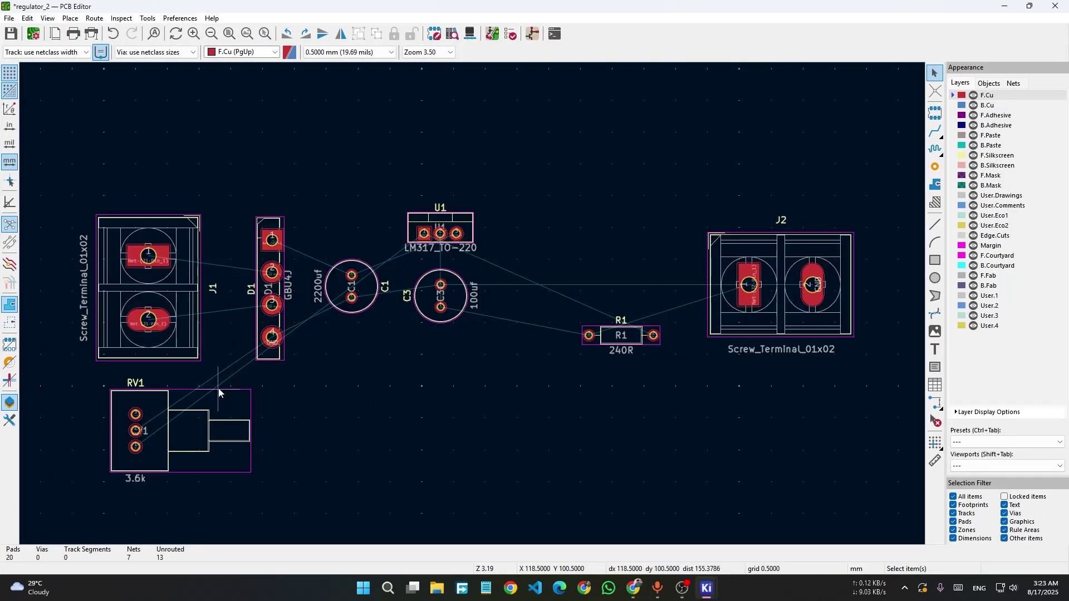
pyautogui.moveTo(218, 392); pyautogui.dragTo(543, 394)
# Rotate C3 to -90° so its pad 1 faces up, and move it to the lower right of U1.
pyautogui.scroll(5, 315, 427)
pyautogui.scroll(-2, 345, 496)
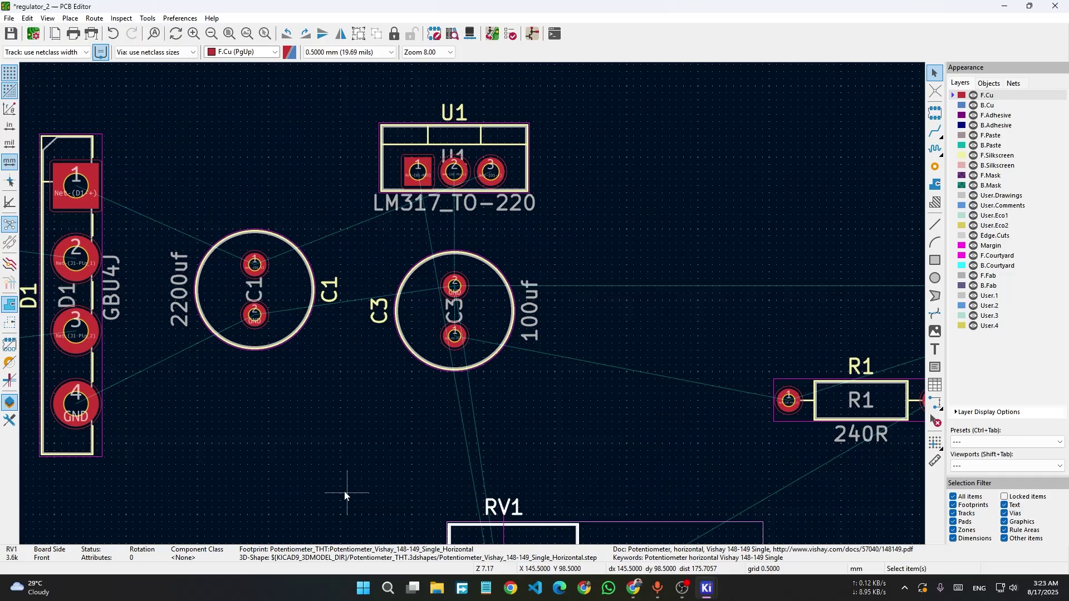
pyautogui.moveTo(455, 285)
pyautogui.mouseDown()
pyautogui.moveTo(469, 279)
pyautogui.moveTo(455, 278)
pyautogui.mouseUp()
pyautogui.scroll(2, 455, 271)
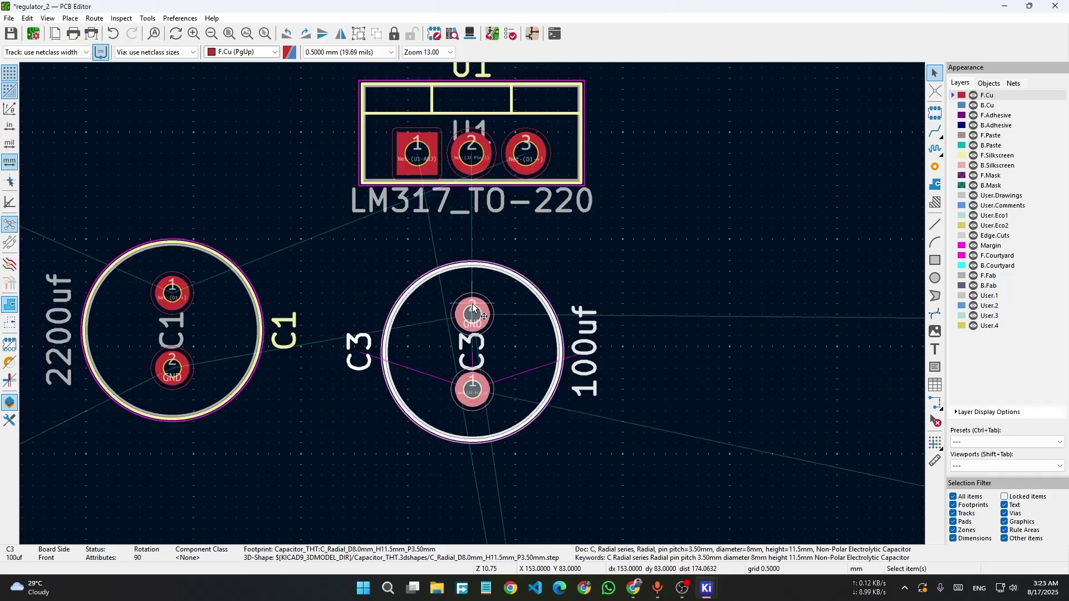
pyautogui.press('r')
pyautogui.press('r')
pyautogui.moveTo(480, 379); pyautogui.dragTo(666, 239)
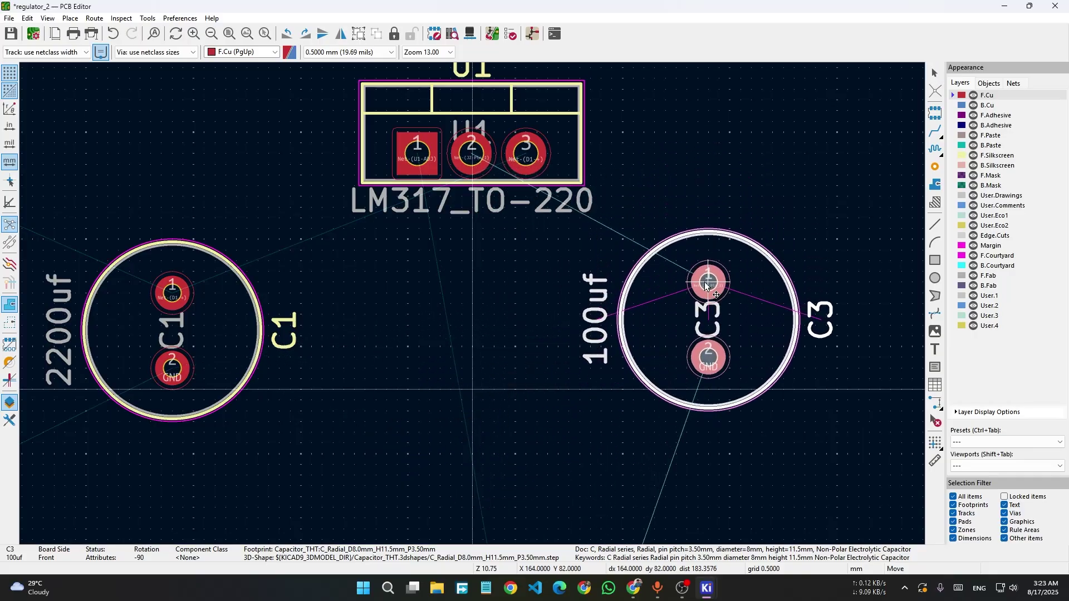
pyautogui.click(708, 308)
# Rotate RV1 to -90° and place it below U1 between C1 and C3, with its shaft pointing down.
pyautogui.scroll(-2, 708, 308)
pyautogui.click(544, 353)
pyautogui.scroll(-2, 526, 359)
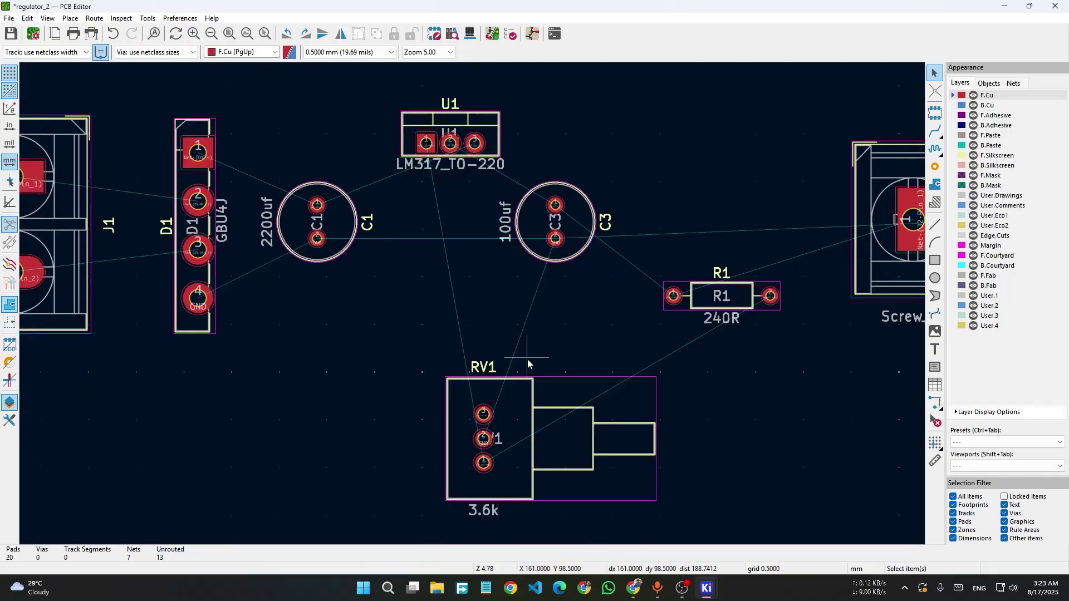
pyautogui.click(513, 377)
pyautogui.press('m')
pyautogui.press('r')
pyautogui.press('r')
pyautogui.press('r')
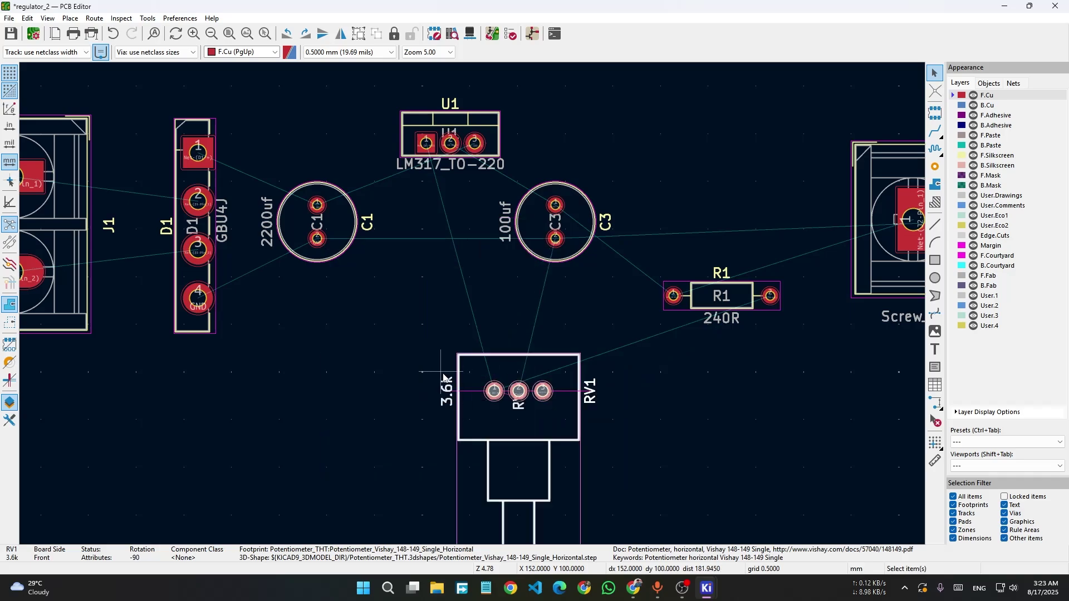
pyautogui.click(406, 284)
# Move resistor R1 beneath C3, in line with the pads of RV1.
pyautogui.scroll(-1, 506, 313)
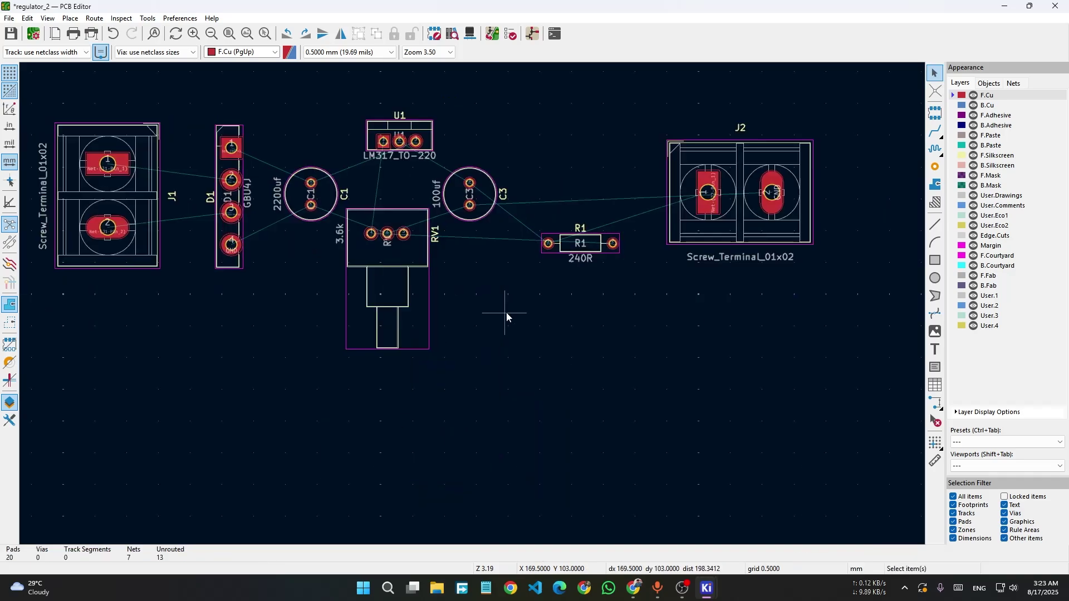
pyautogui.scroll(2, 473, 304)
pyautogui.click(508, 301)
pyautogui.press('m')
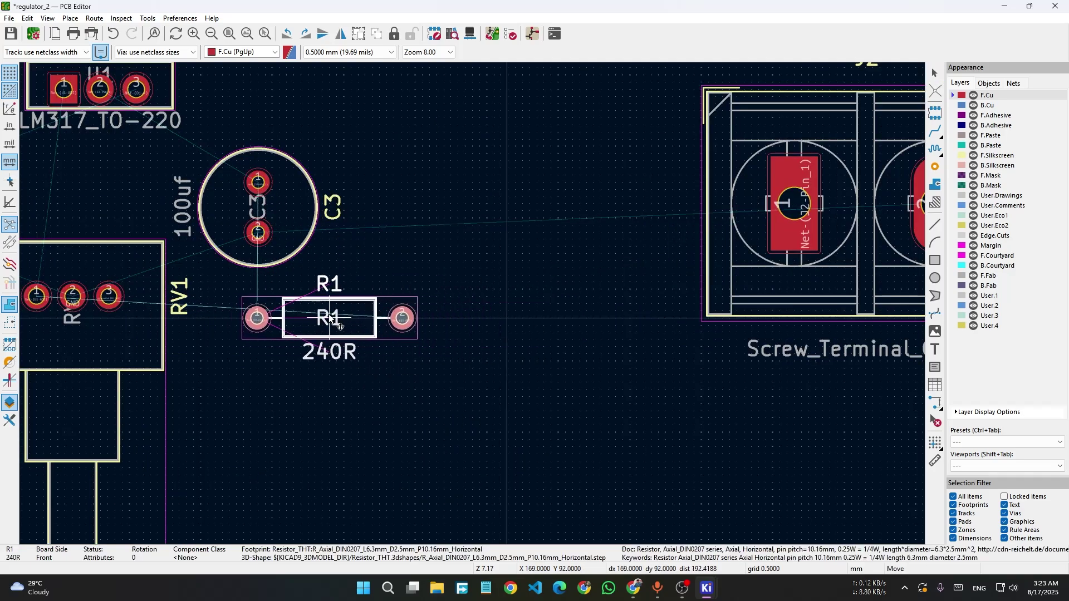
pyautogui.click(319, 298)
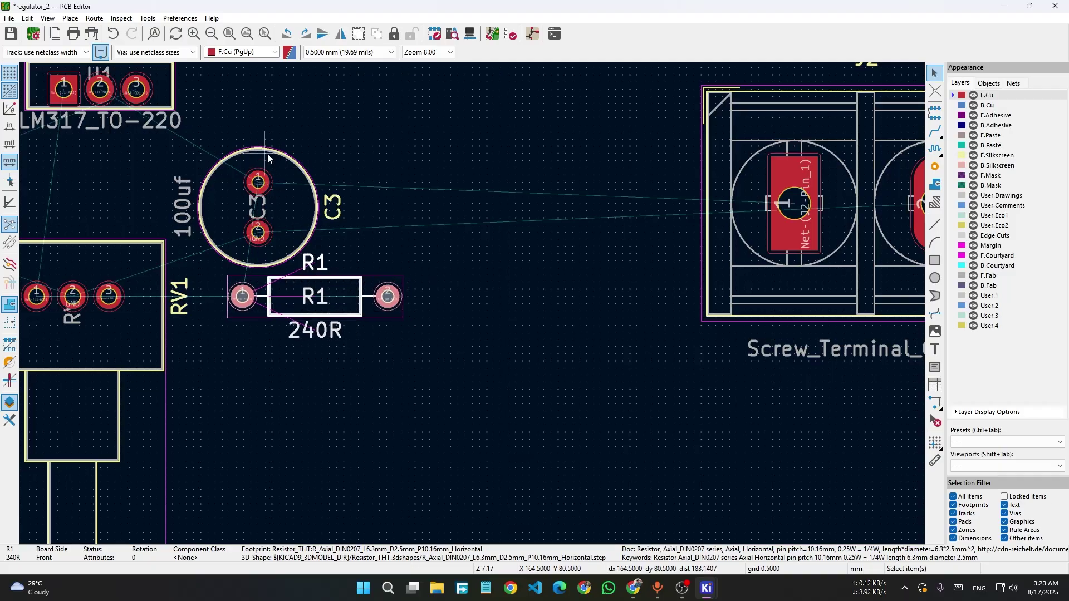
# Centre C3 above R1 and shift the two footprints together slightly closer to RV1.
pyautogui.moveTo(267, 158); pyautogui.dragTo(324, 135)
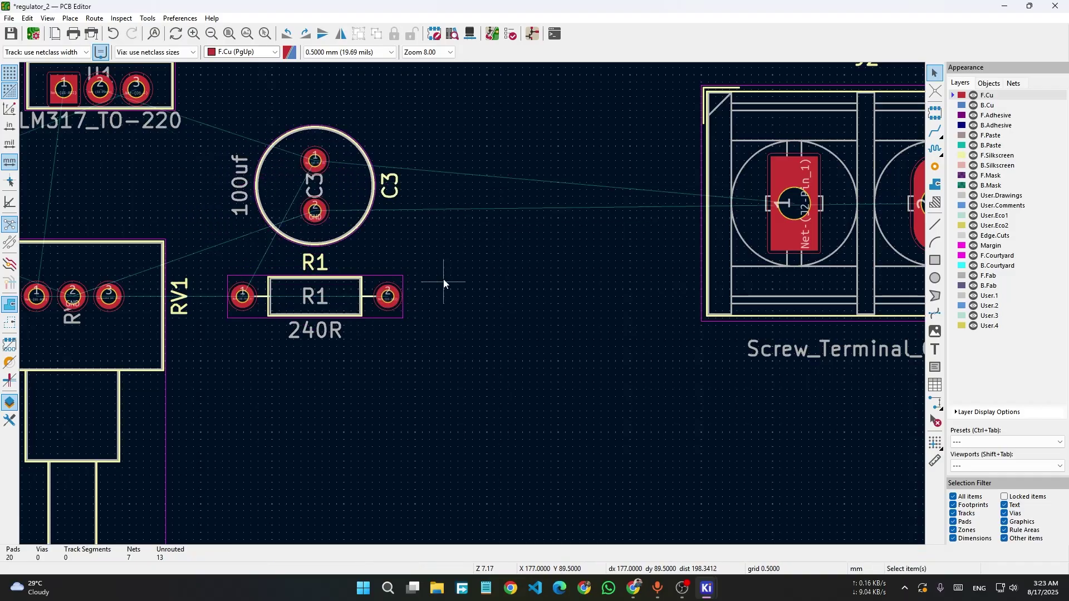
pyautogui.scroll(-1, 443, 284)
pyautogui.moveTo(323, 185); pyautogui.dragTo(453, 348)
pyautogui.moveTo(386, 318); pyautogui.dragTo(372, 314)
pyautogui.click(533, 342)
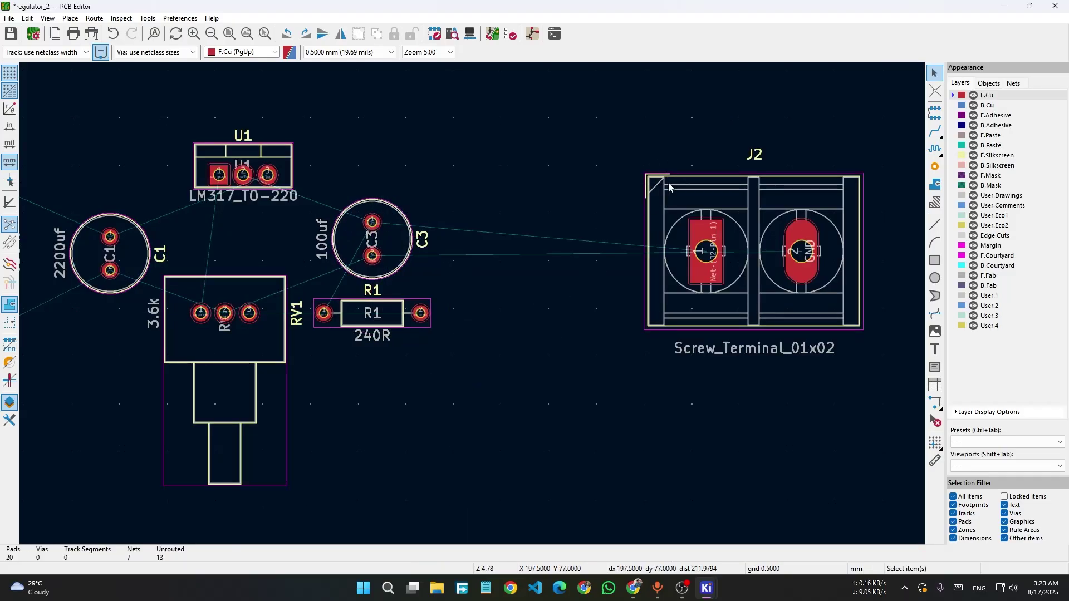
# Rotate screw terminal J2 to -90° and place it just to the right of C3 and R1.
pyautogui.moveTo(668, 184); pyautogui.dragTo(559, 251)
pyautogui.press('r')
pyautogui.press('r')
pyautogui.press('r')
pyautogui.moveTo(576, 209); pyautogui.dragTo(568, 143)
pyautogui.click(683, 249)
# Move J1 closer to D1 and lower J2 slightly toward J1's level.
pyautogui.scroll(-3, 304, 199)
pyautogui.moveTo(248, 360); pyautogui.dragTo(499, 404, button='middle')
pyautogui.moveTo(259, 153); pyautogui.dragTo(739, 394)
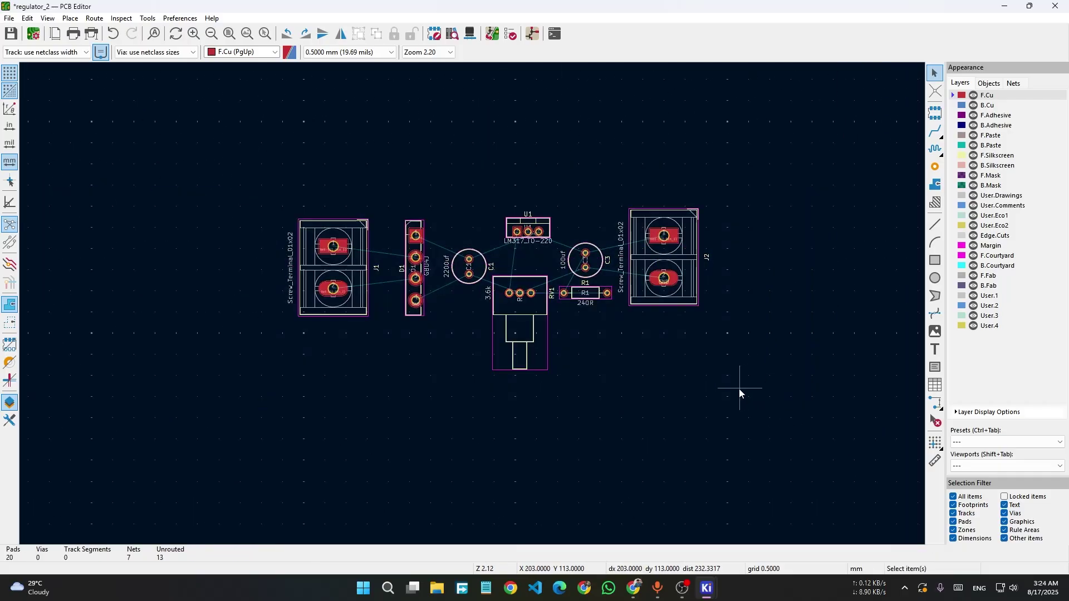
pyautogui.moveTo(748, 292); pyautogui.dragTo(690, 293, button='middle')
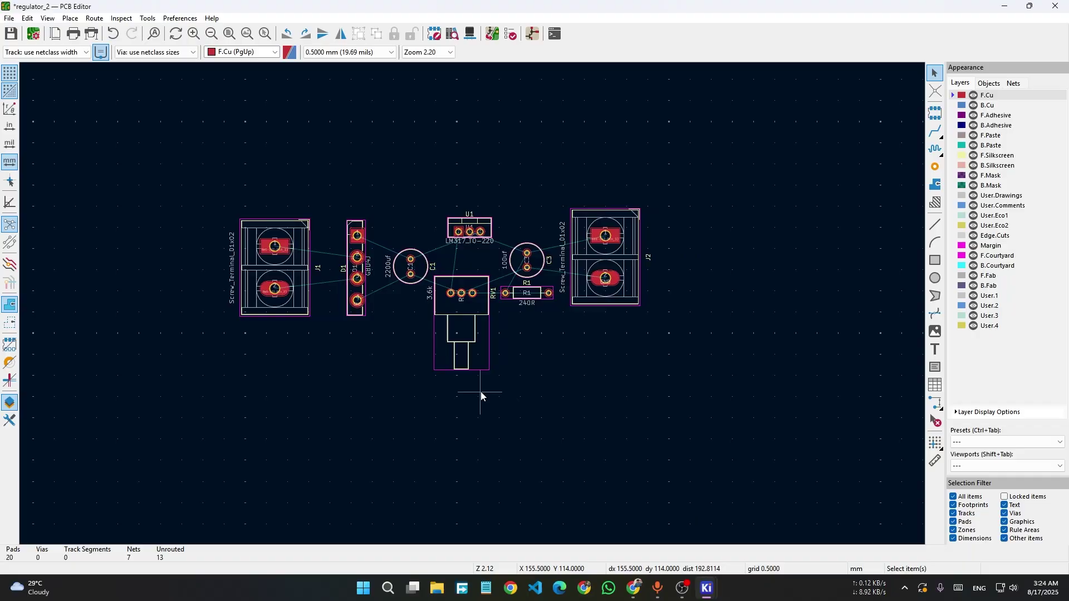
pyautogui.scroll(2, 480, 392)
pyautogui.moveTo(359, 249); pyautogui.dragTo(358, 382, button='middle')
pyautogui.click(215, 322)
pyautogui.moveTo(215, 322); pyautogui.dragTo(188, 284)
pyautogui.click(360, 427)
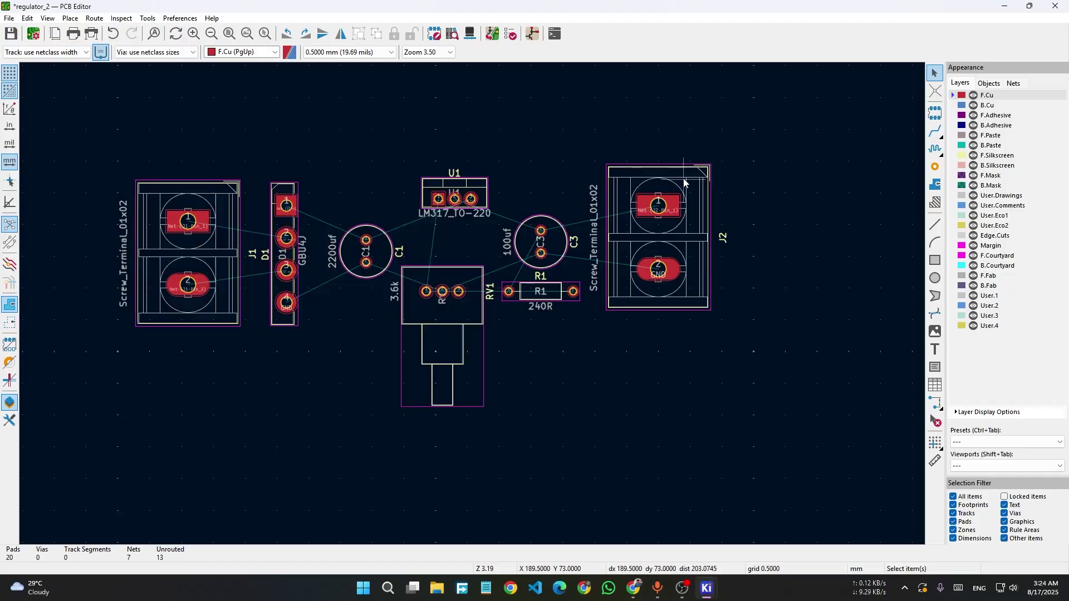
pyautogui.moveTo(684, 165); pyautogui.dragTo(661, 205)
# Align the top edges of screw terminals J1 and J2.
pyautogui.click(234, 306)
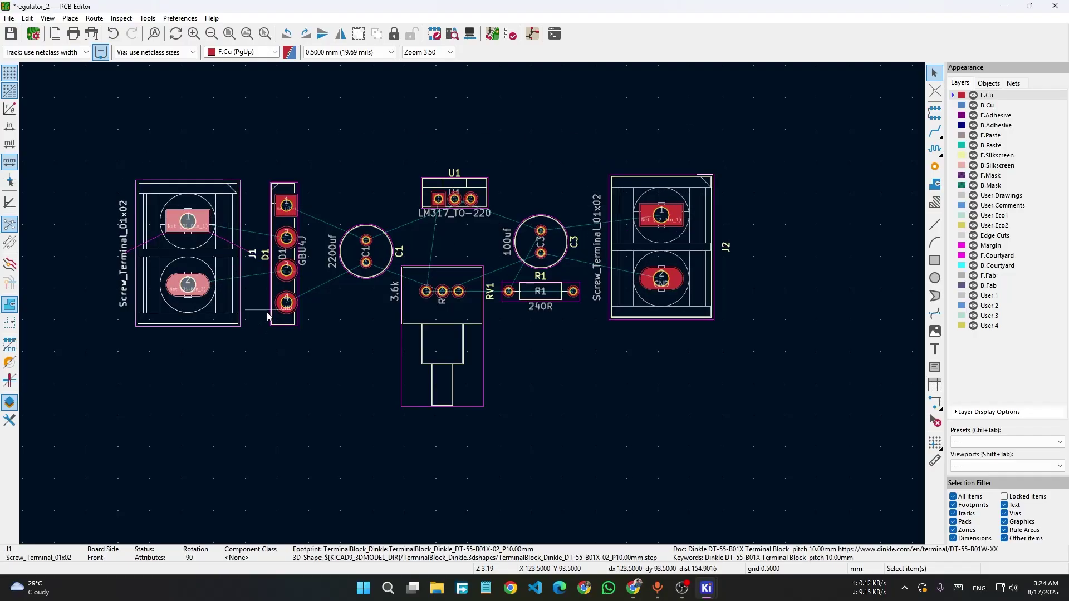
pyautogui.keyDown('shift'); pyautogui.click(657, 287); pyautogui.keyUp('shift')
pyautogui.rightClick(658, 288)
pyautogui.moveTo(804, 358)
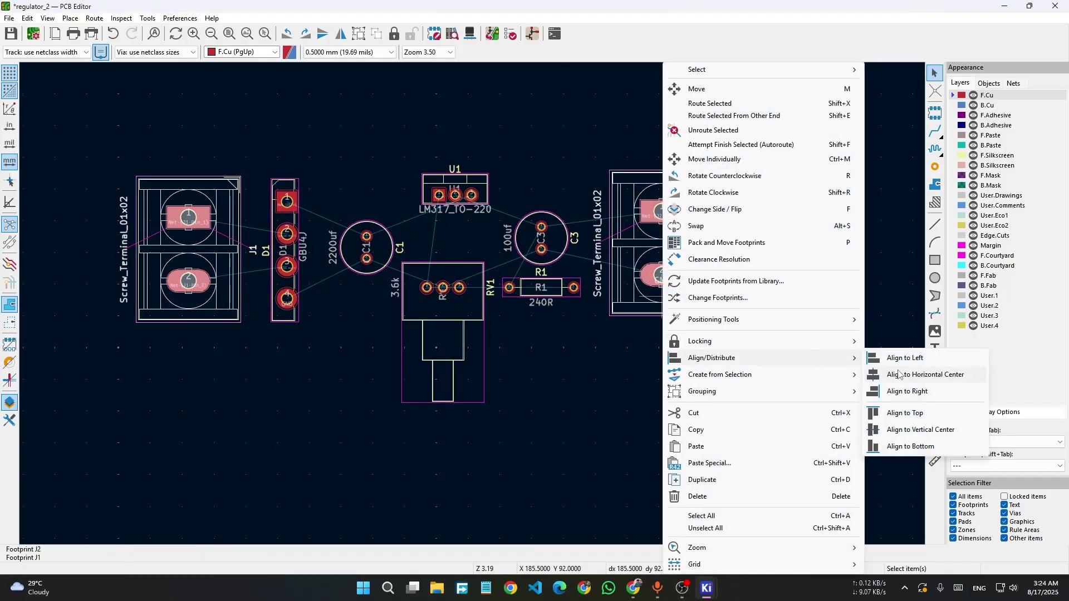
pyautogui.click(903, 412)
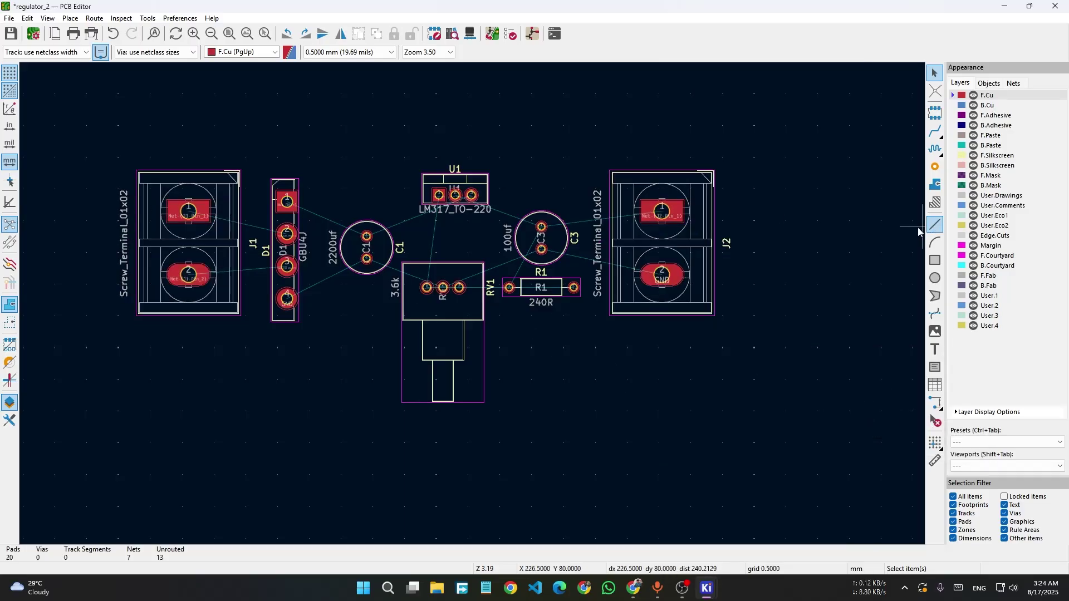
# Draw a rectangular board outline about 94 × 26 mm on Edge.Cuts around the footprints, leaving RV1's shaft outside its lower edge.
pyautogui.click(997, 235)
pyautogui.click(935, 260)
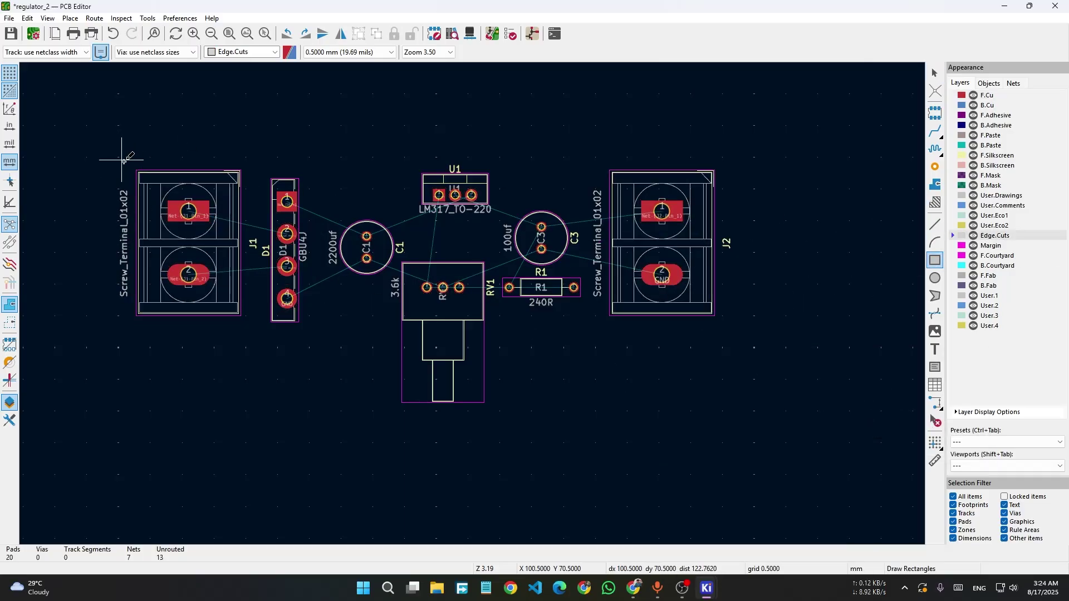
pyautogui.click(125, 160)
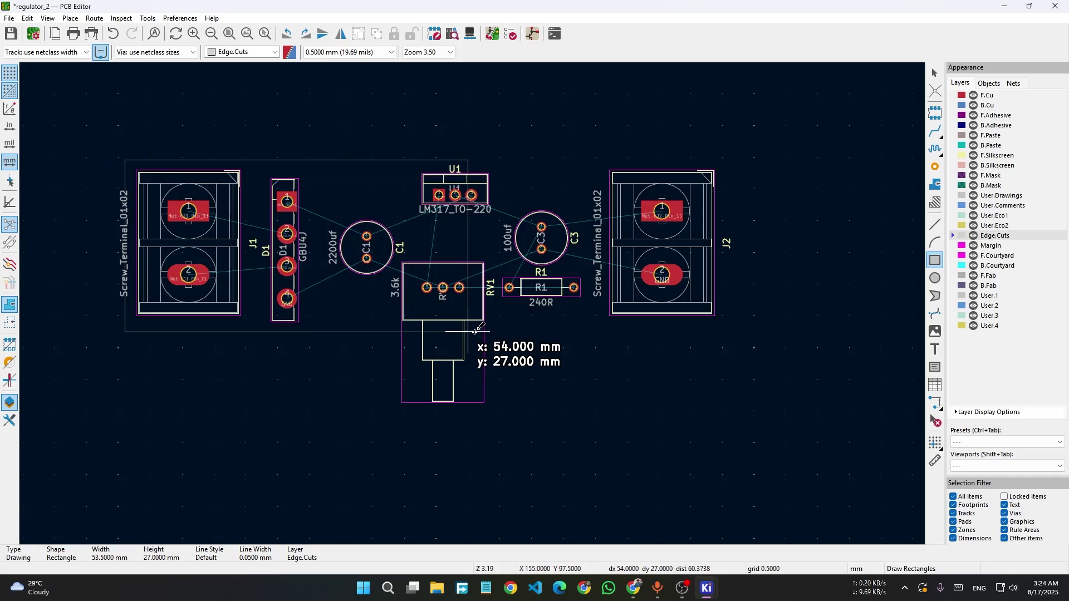
pyautogui.click(723, 325)
pyautogui.press('Escape')
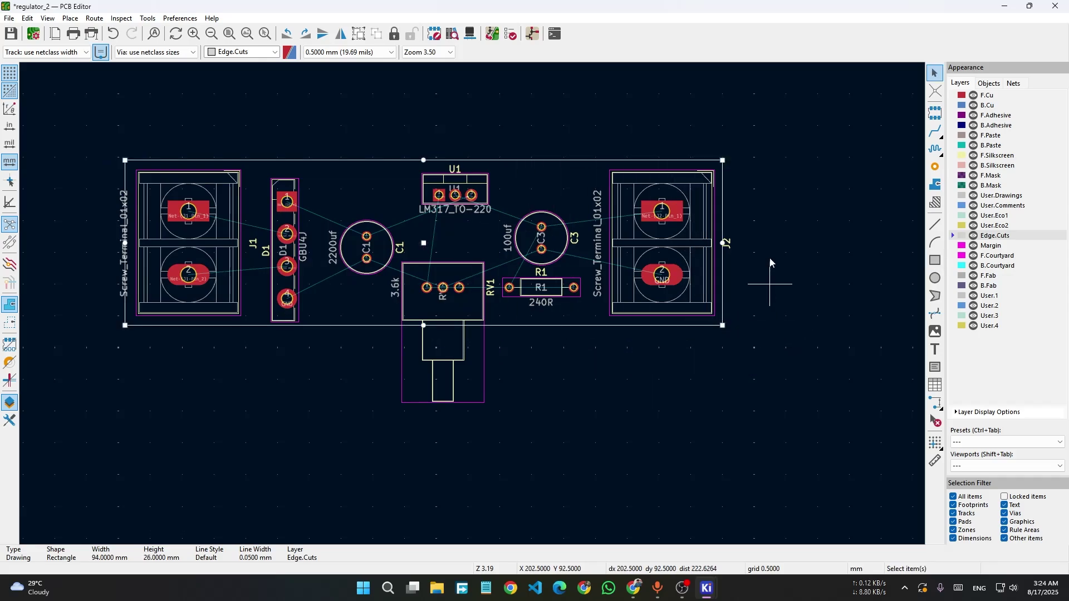
pyautogui.press('Escape')
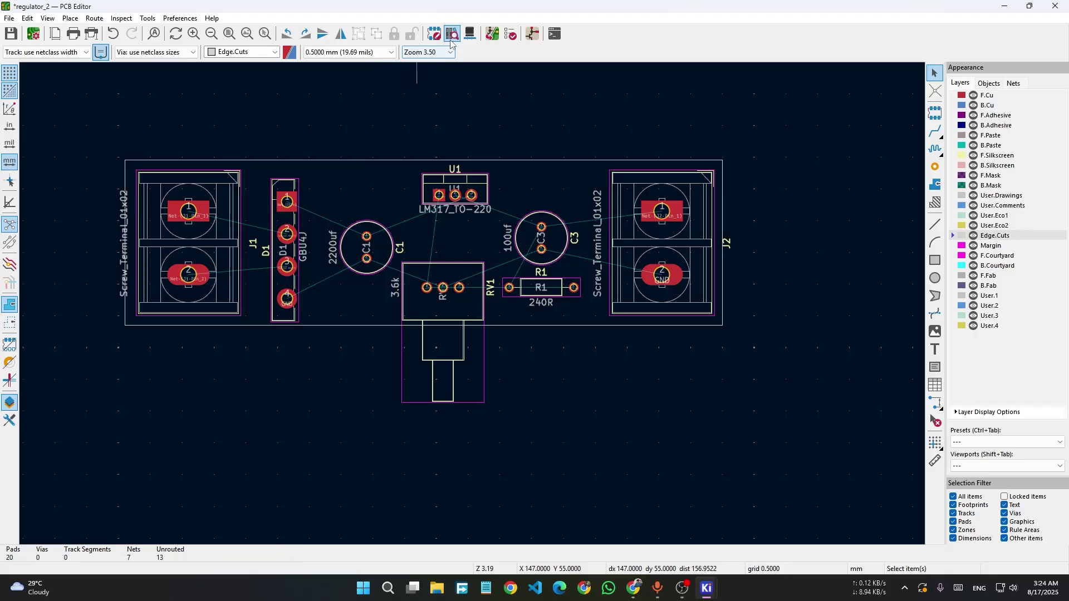
# Inspect the board and its component models from several angles in the 3D viewer, and close the viewer.
pyautogui.click(470, 34)
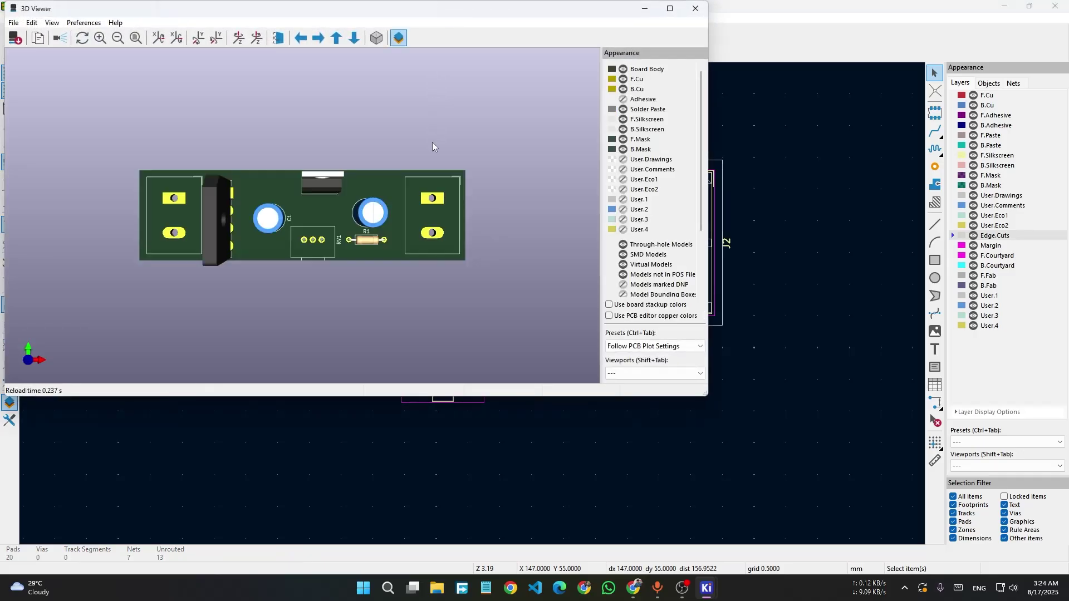
pyautogui.click(674, 10)
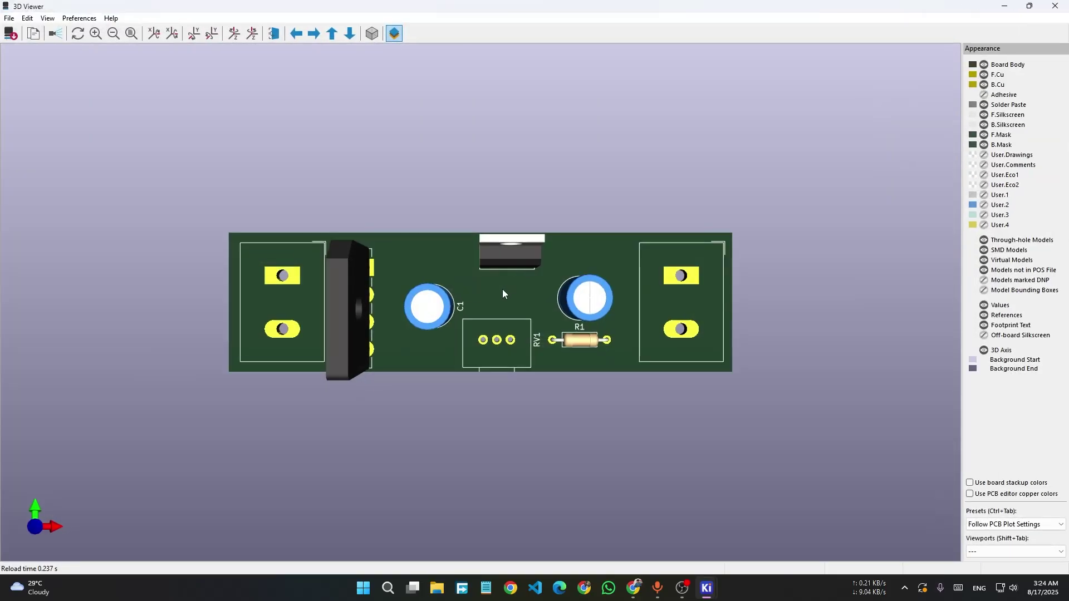
pyautogui.moveTo(502, 289); pyautogui.dragTo(490, 322)
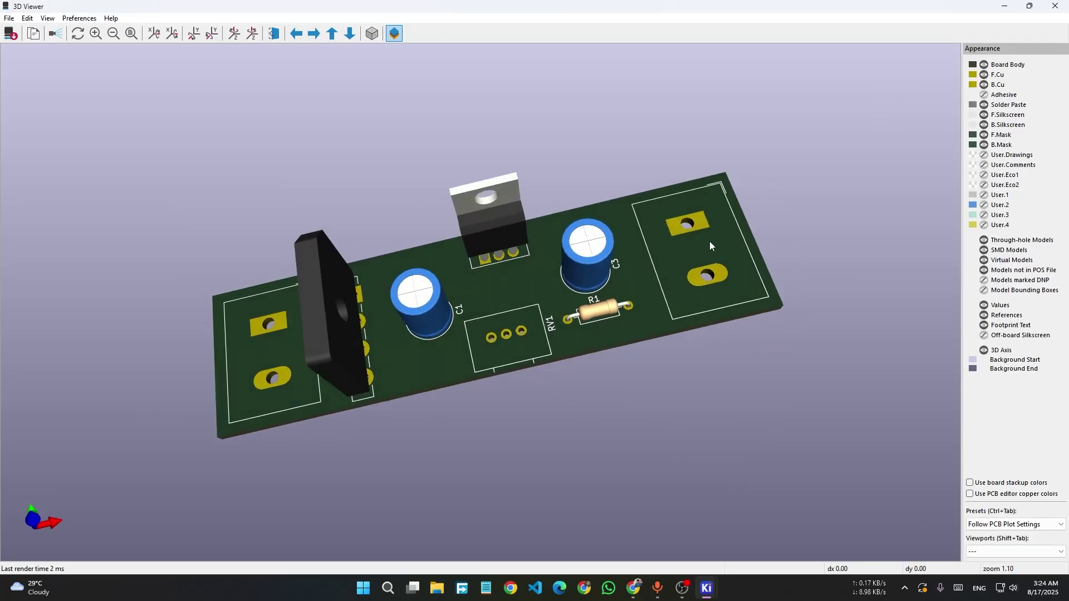
pyautogui.moveTo(709, 242); pyautogui.dragTo(705, 294)
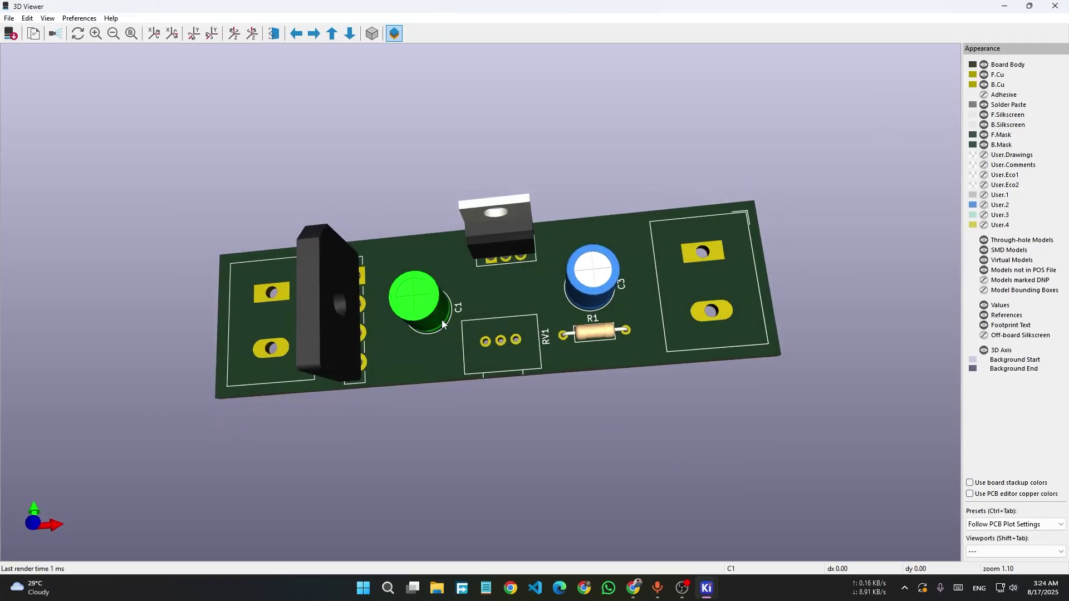
pyautogui.moveTo(425, 329); pyautogui.dragTo(234, 245)
pyautogui.click(1055, 5)
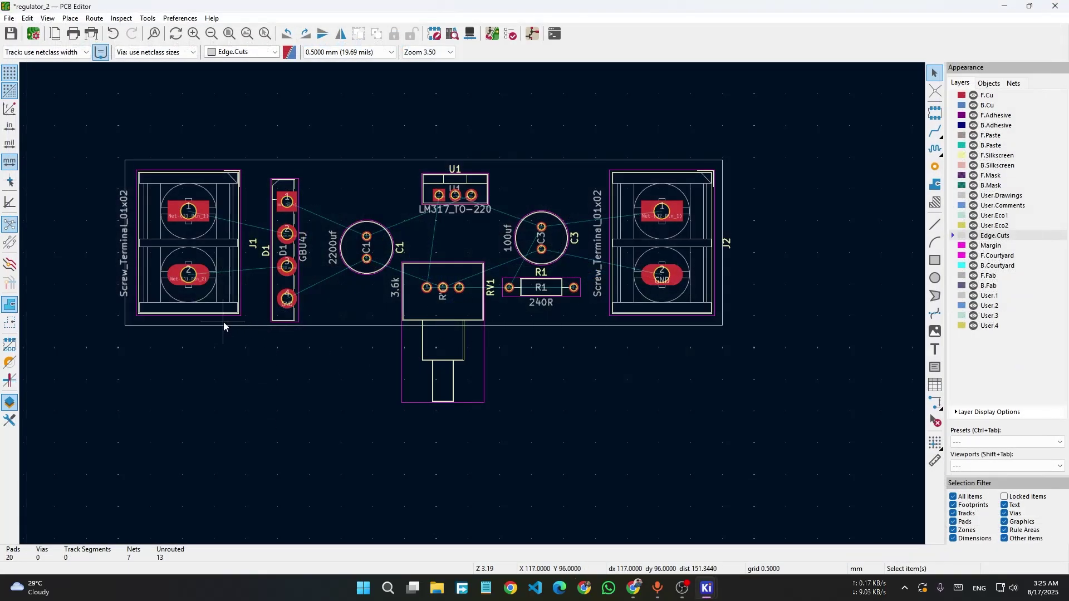
# Examine the 3D model file path and preview in the footprint properties of screw terminal J1.
pyautogui.doubleClick(226, 318)
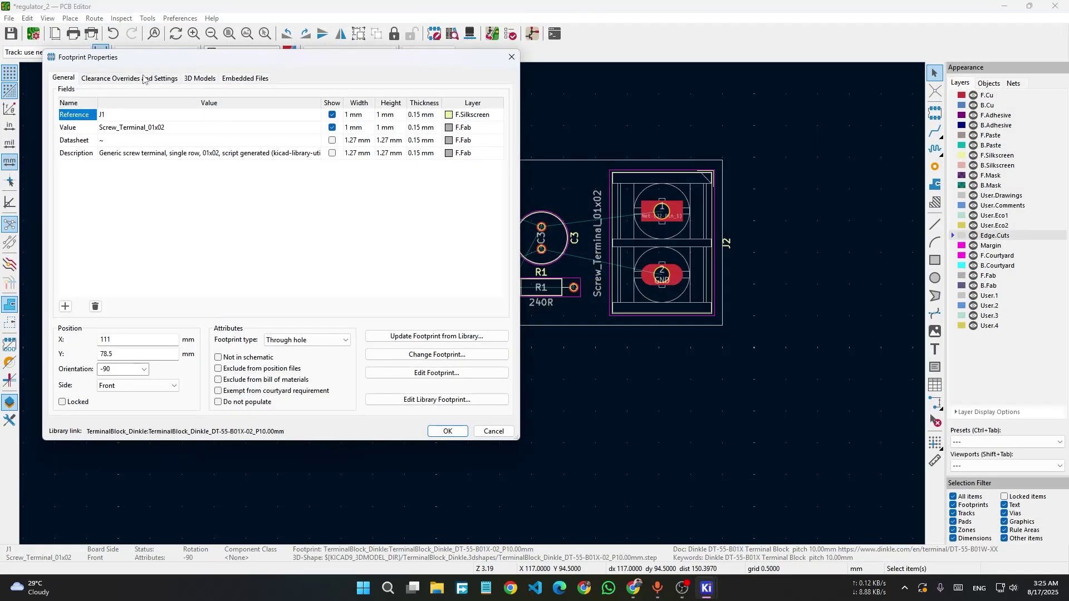
pyautogui.click(202, 79)
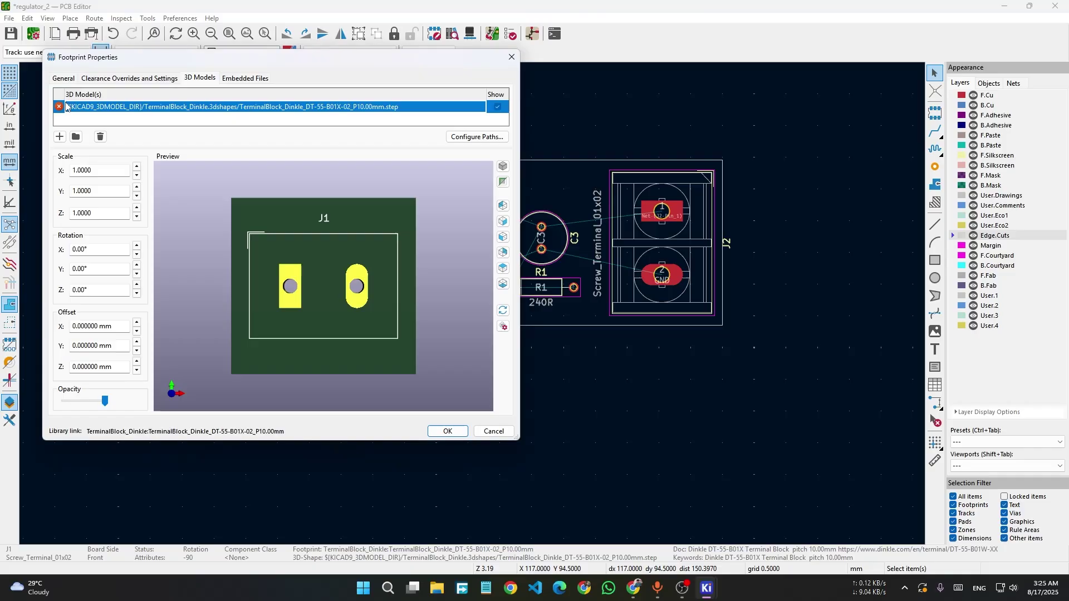
pyautogui.click(66, 106)
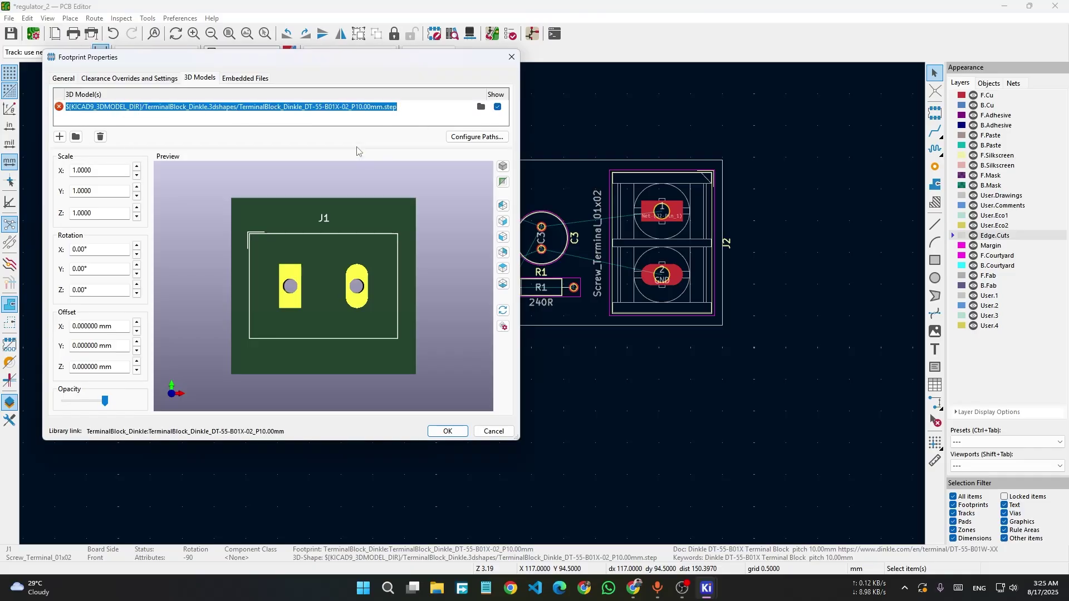
pyautogui.click(378, 123)
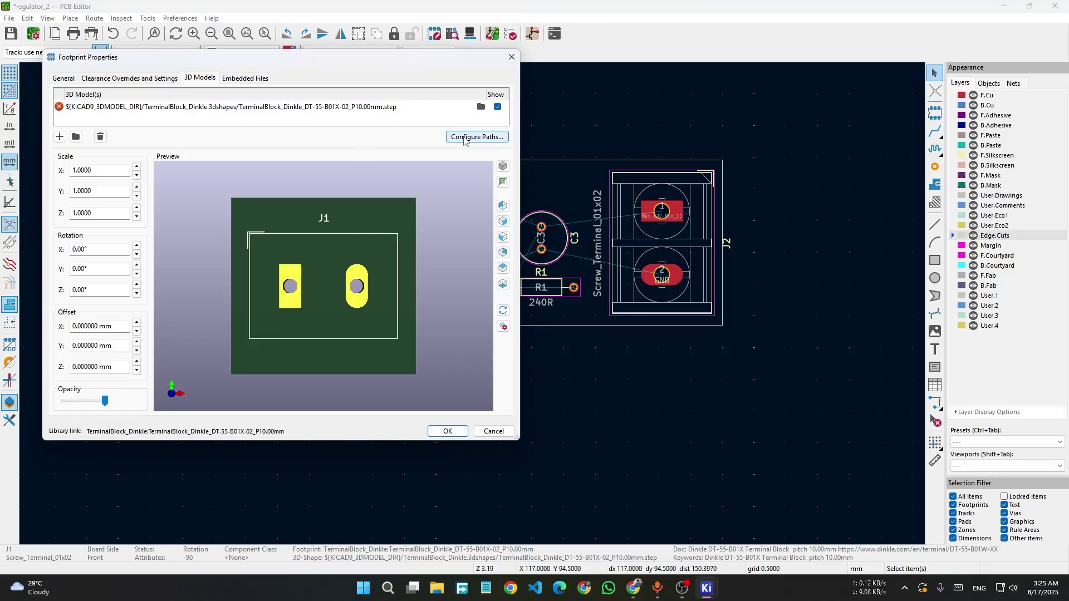
pyautogui.doubleClick(396, 104)
pyautogui.click(270, 116)
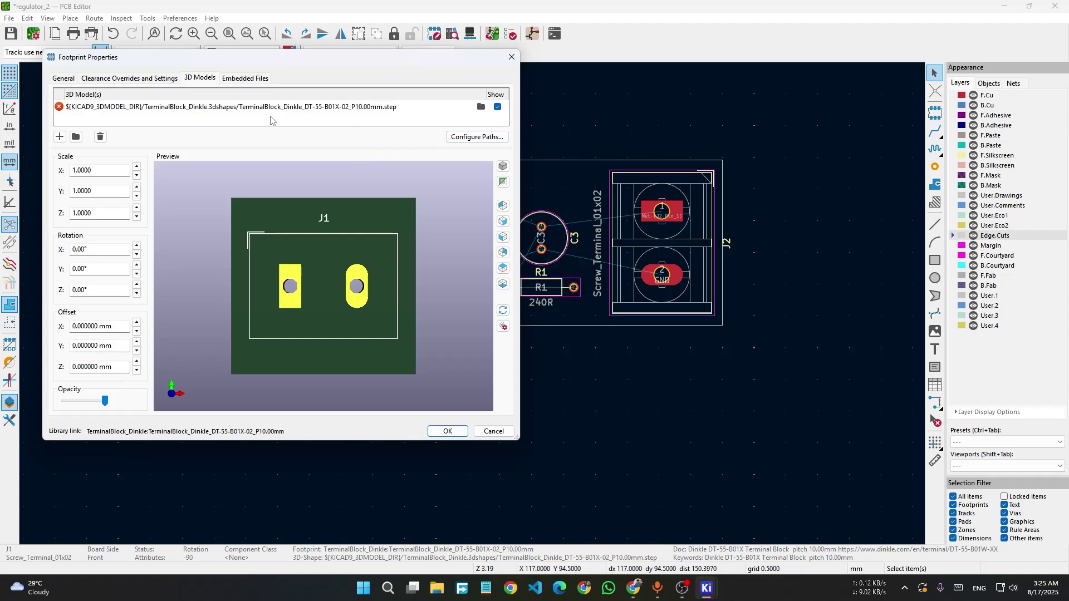
pyautogui.click(241, 107)
pyautogui.click(245, 110)
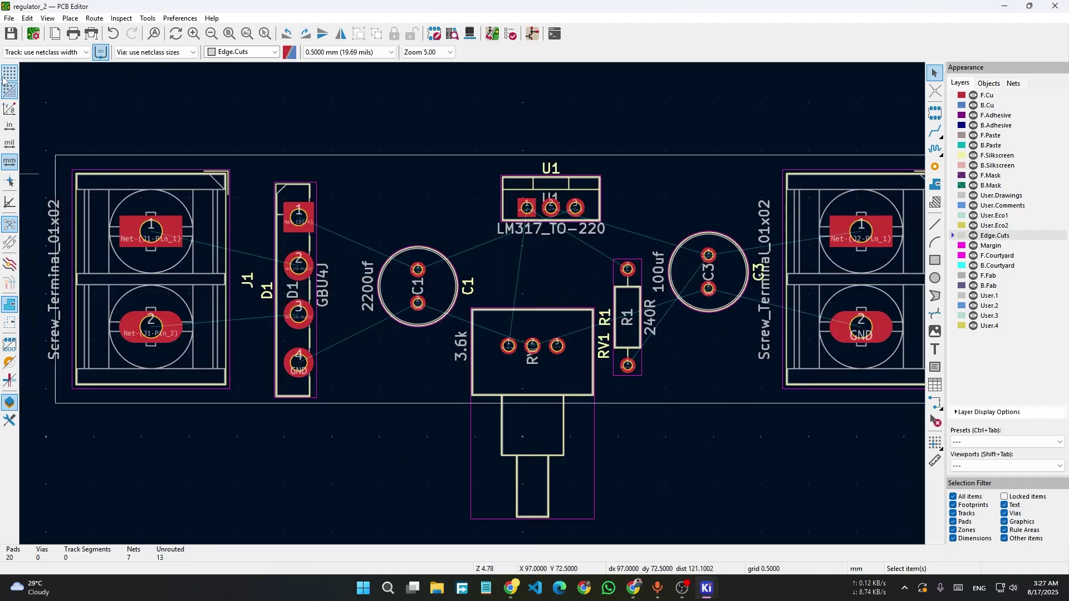
# Add a pre-defined track width of 1 mm to the board setup and save the board.
pyautogui.hotkey('ctrl', 's')
pyautogui.click(84, 52)
pyautogui.click(69, 80)
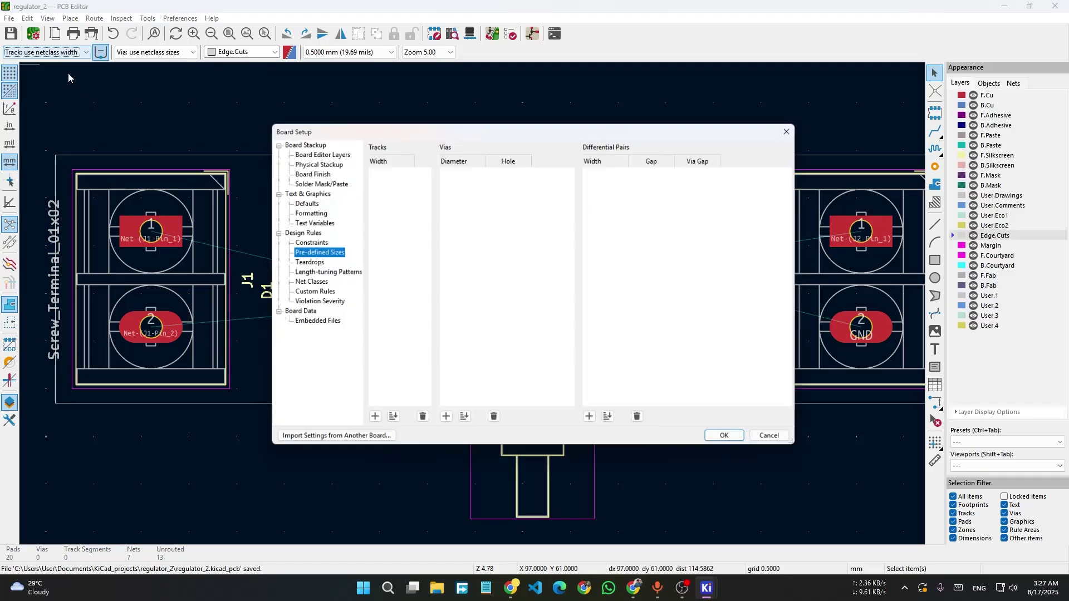
pyautogui.click(373, 421)
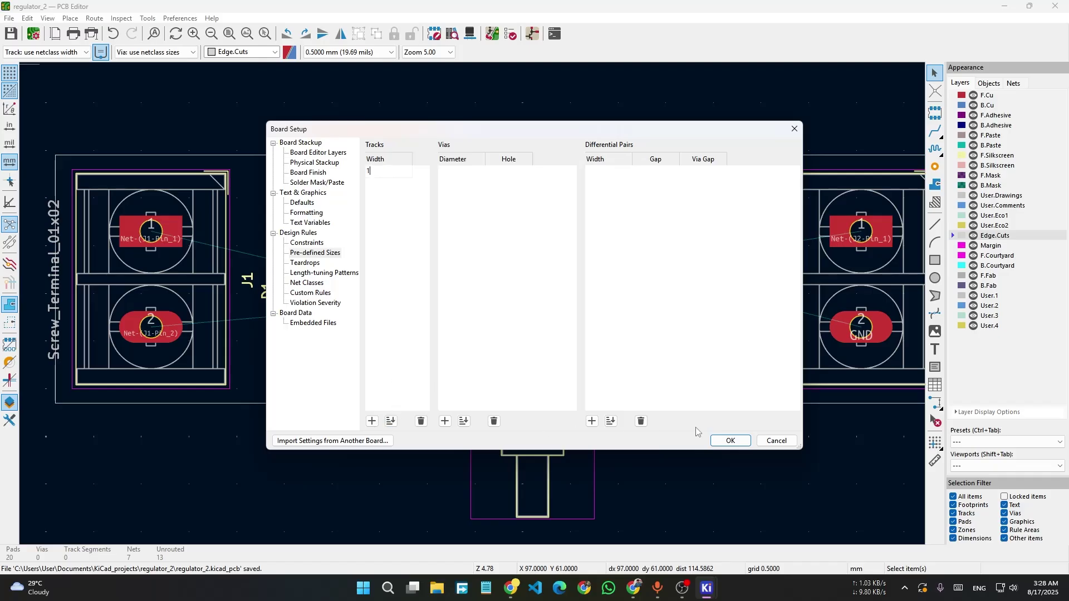
pyautogui.click(730, 440)
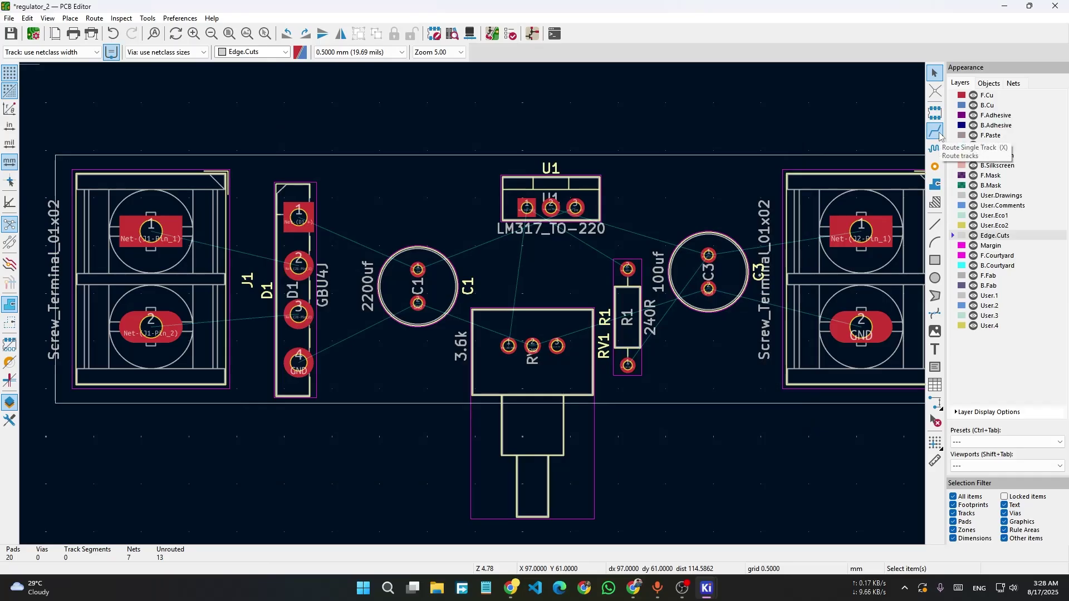
pyautogui.hotkey('ctrl', 's')
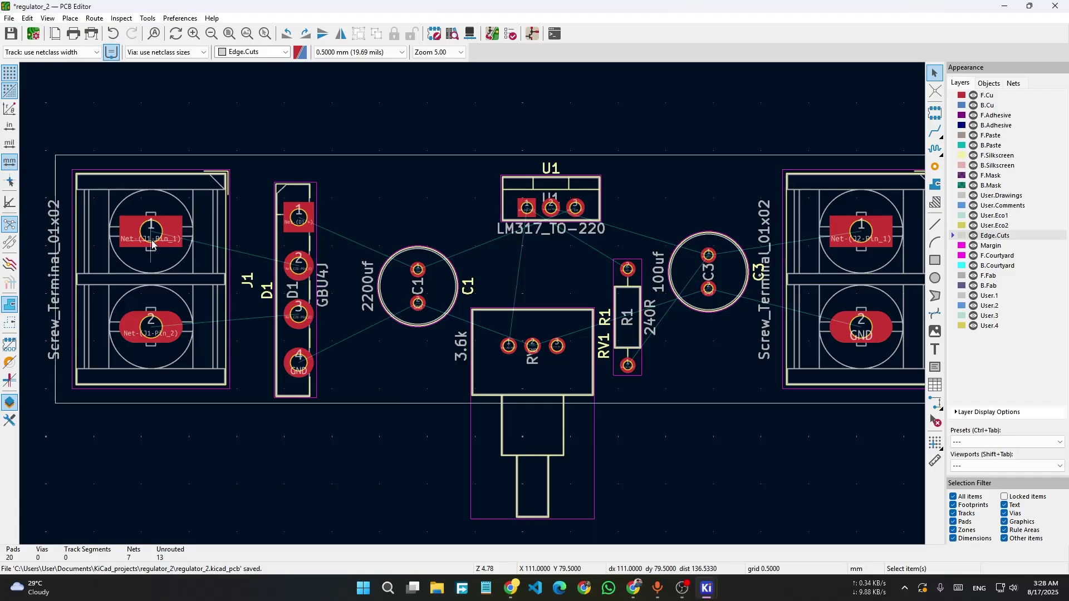
# Select the 1.000 mm track width and route an F.Cu track from J1 pad 1 to D1 pad 2.
pyautogui.press('x')
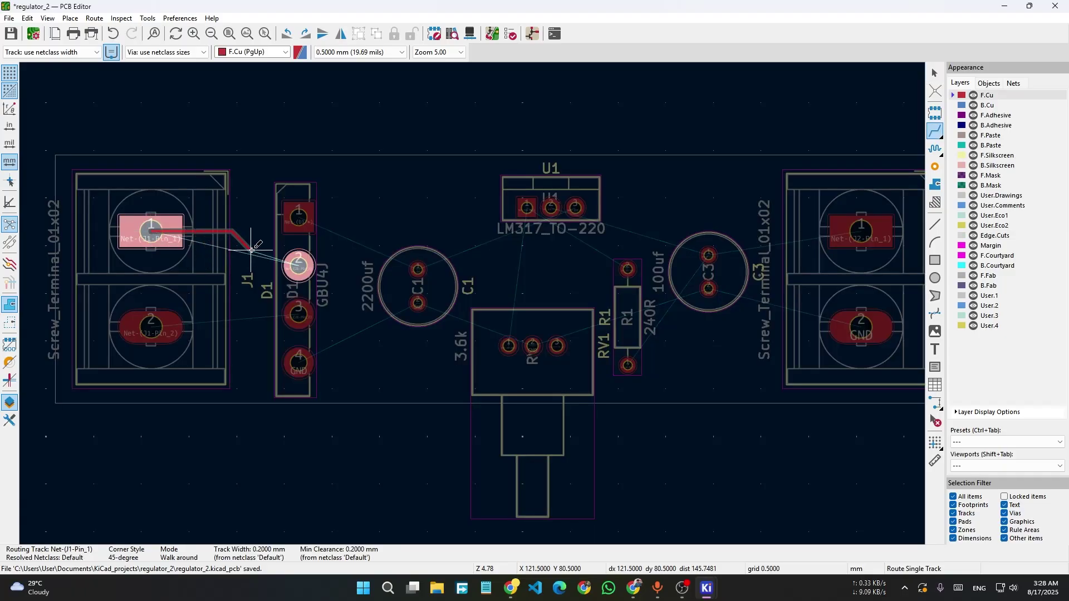
pyautogui.press('Escape')
pyautogui.click(67, 51)
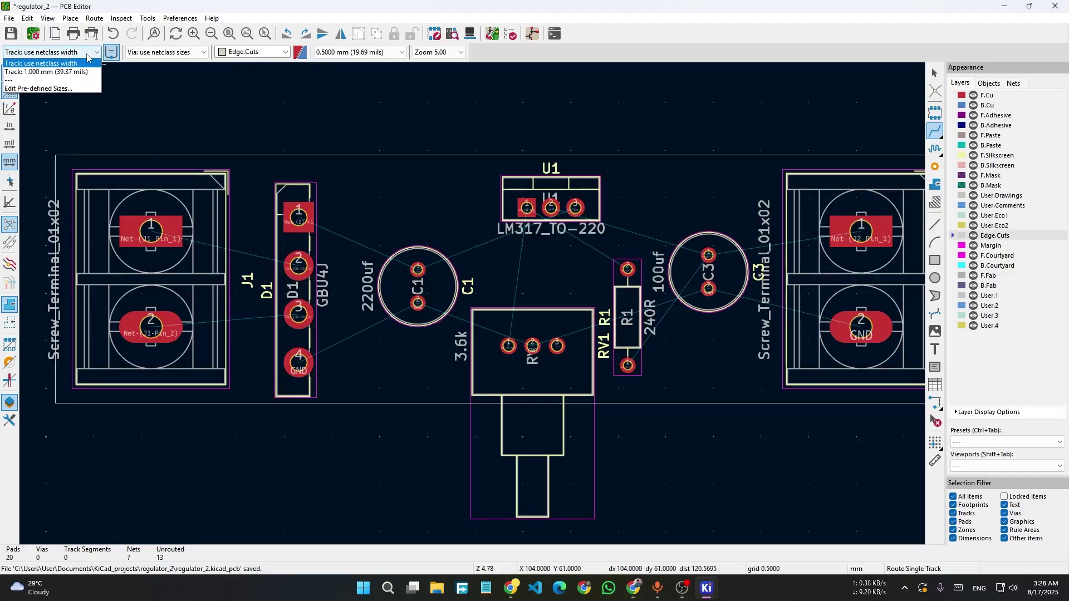
pyautogui.click(69, 72)
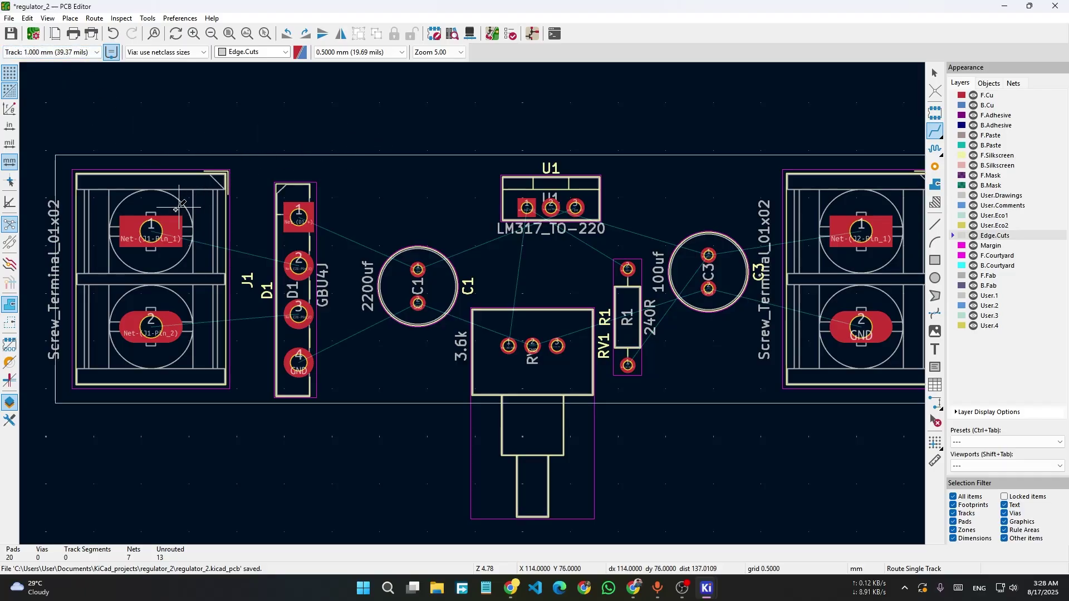
pyautogui.click(161, 227)
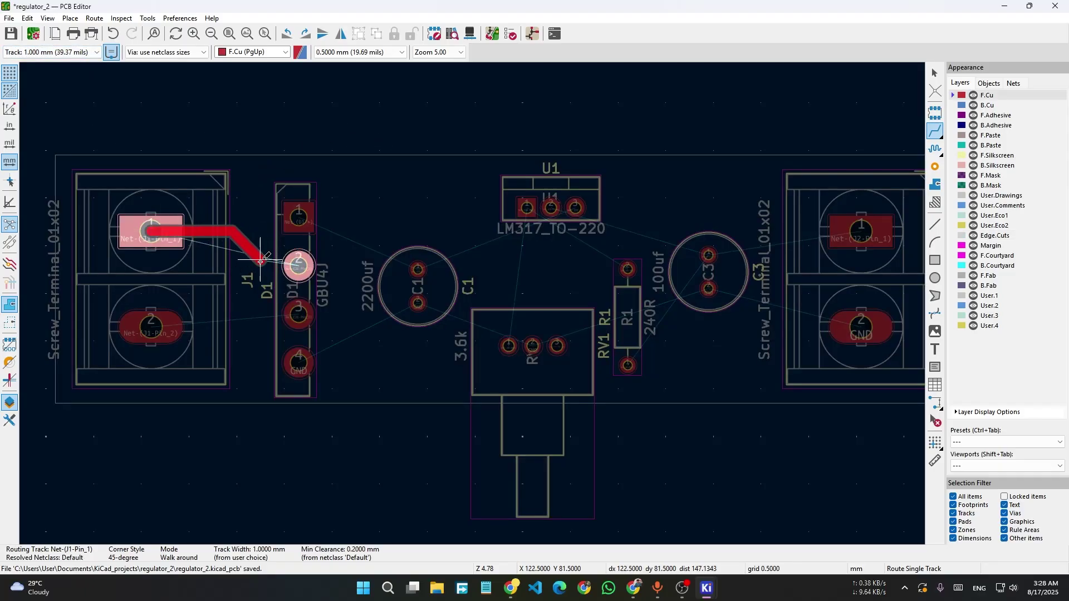
pyautogui.click(298, 266)
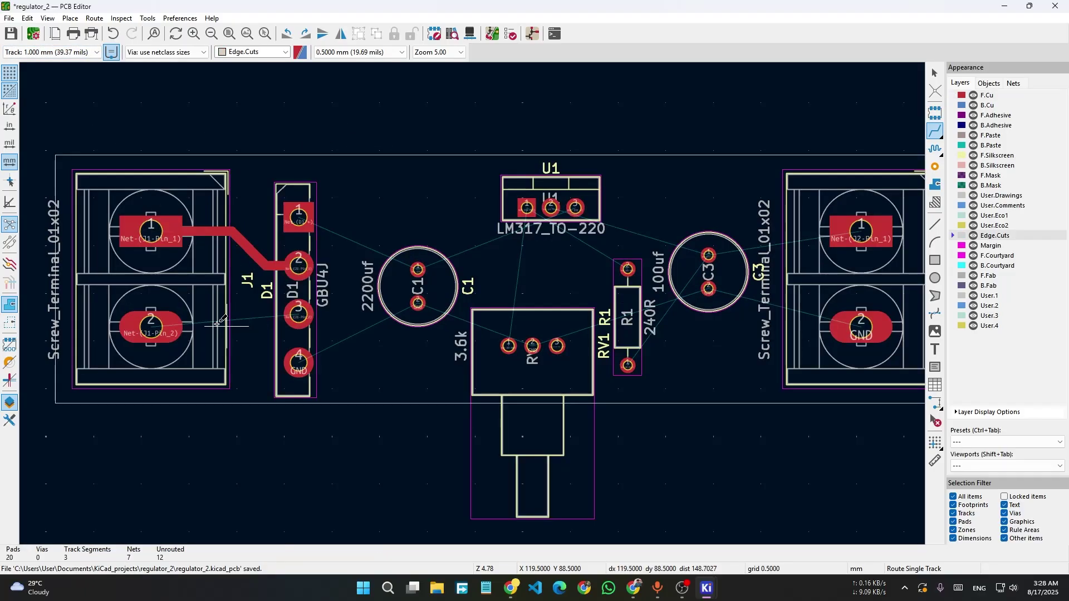
# Route a 1 mm F.Cu track from J1 pad 2 to D1 pad 3.
pyautogui.click(172, 322)
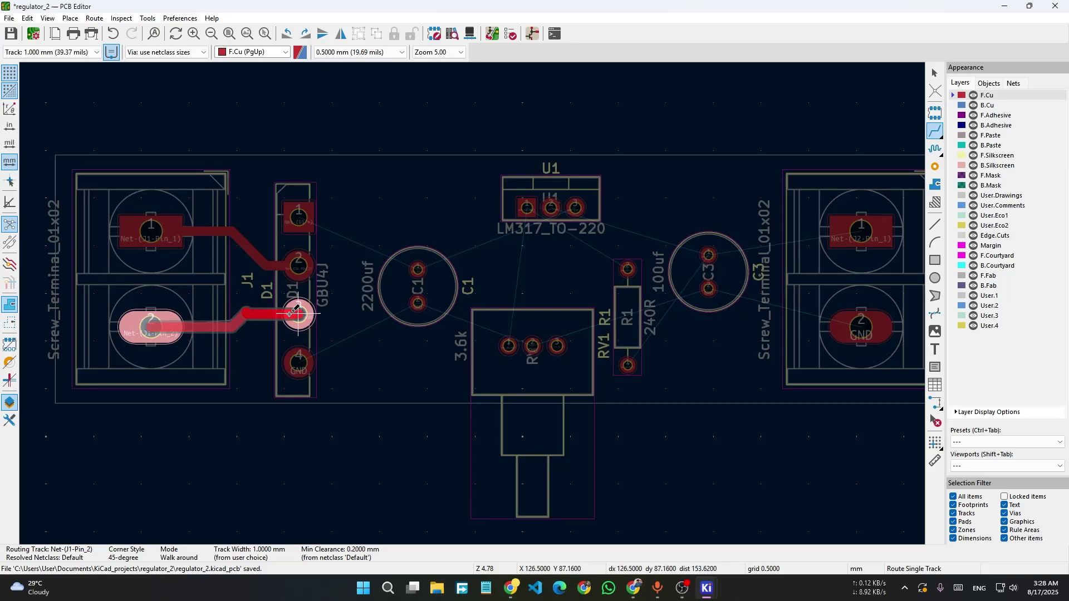
pyautogui.scroll(5, 299, 314)
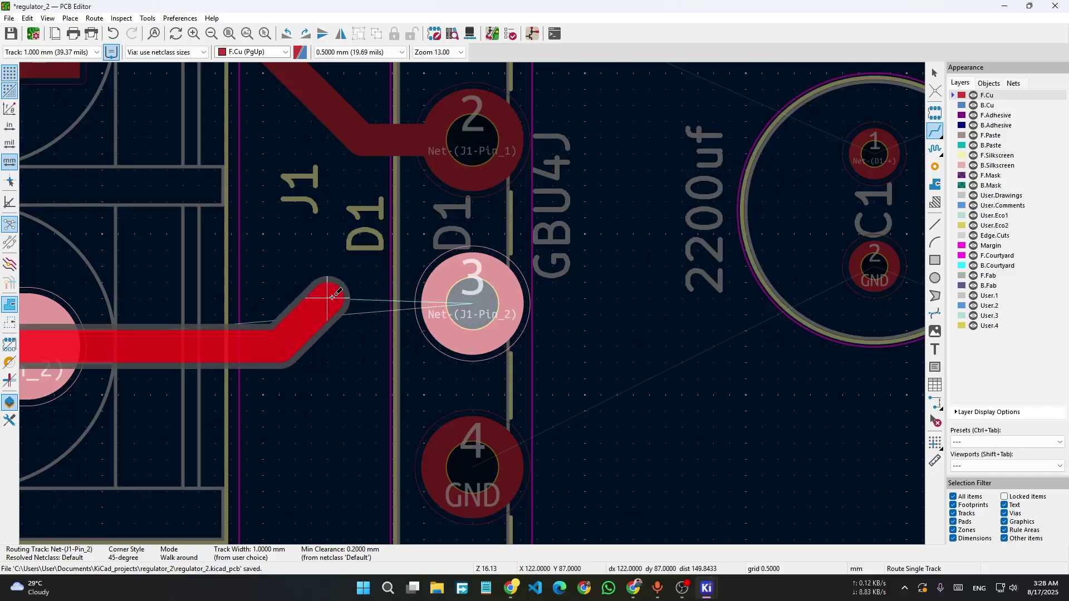
pyautogui.click(322, 299)
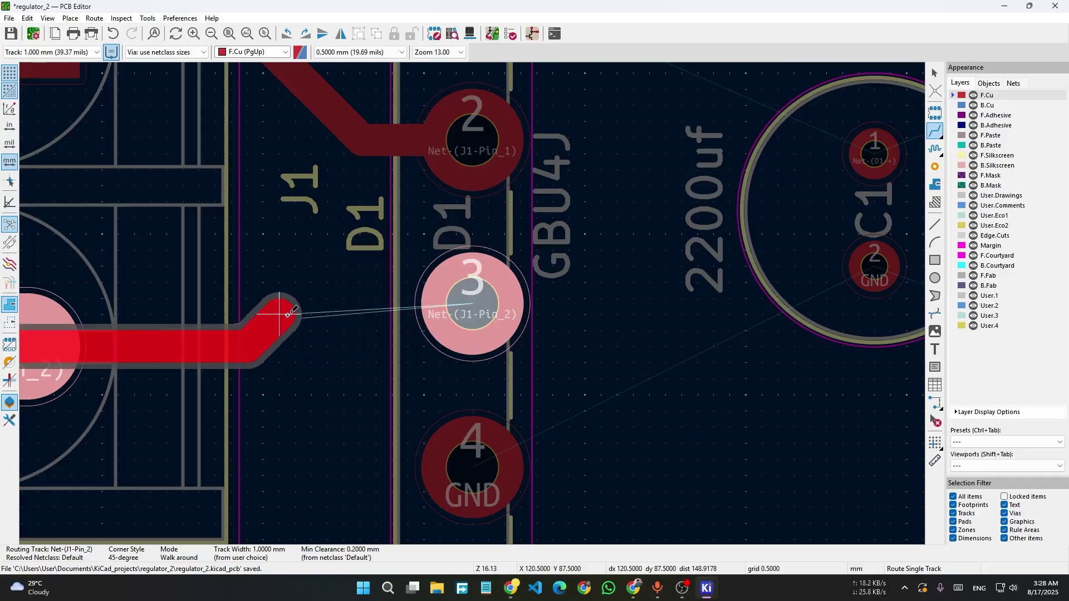
pyautogui.click(476, 304)
pyautogui.scroll(-3, 437, 378)
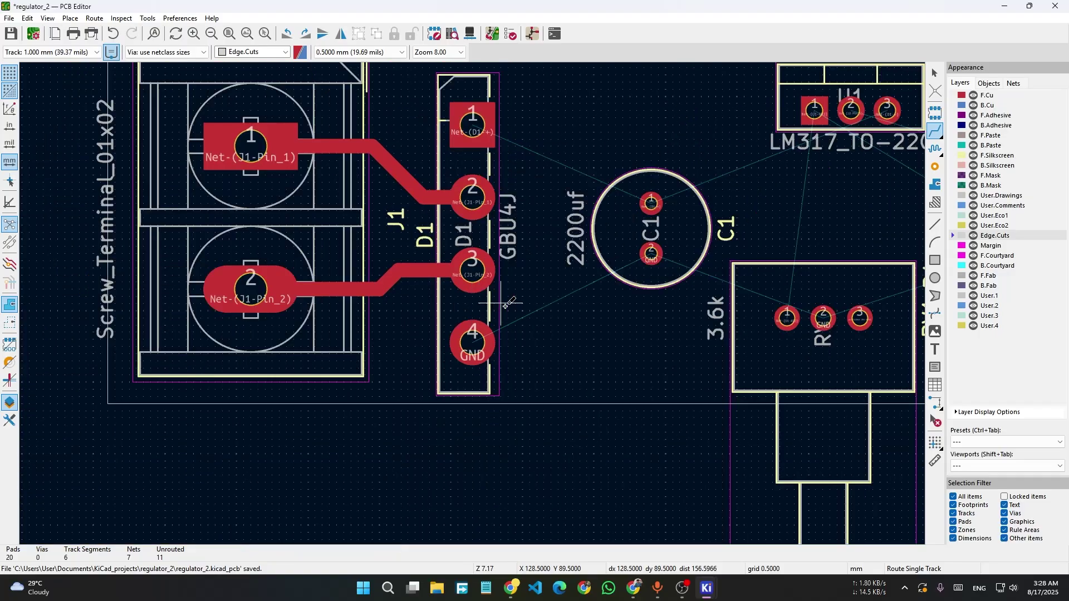
# Route a 1 mm F.Cu track from D1 pad 1 to pad 1 of capacitor C1.
pyautogui.moveTo(578, 275); pyautogui.dragTo(322, 362, button='middle')
pyautogui.click(215, 219)
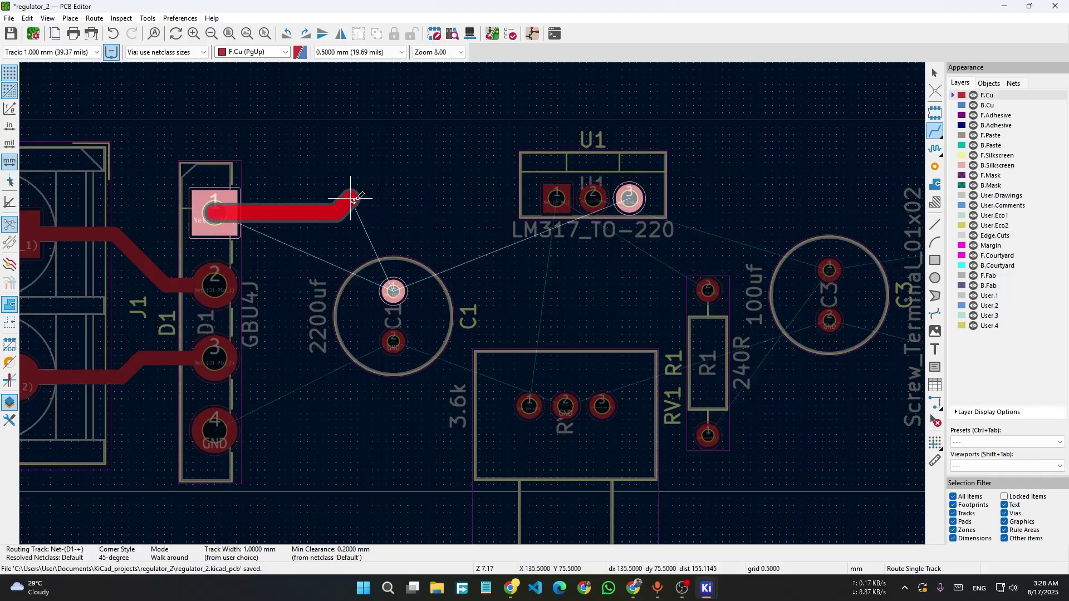
pyautogui.scroll(3, 381, 240)
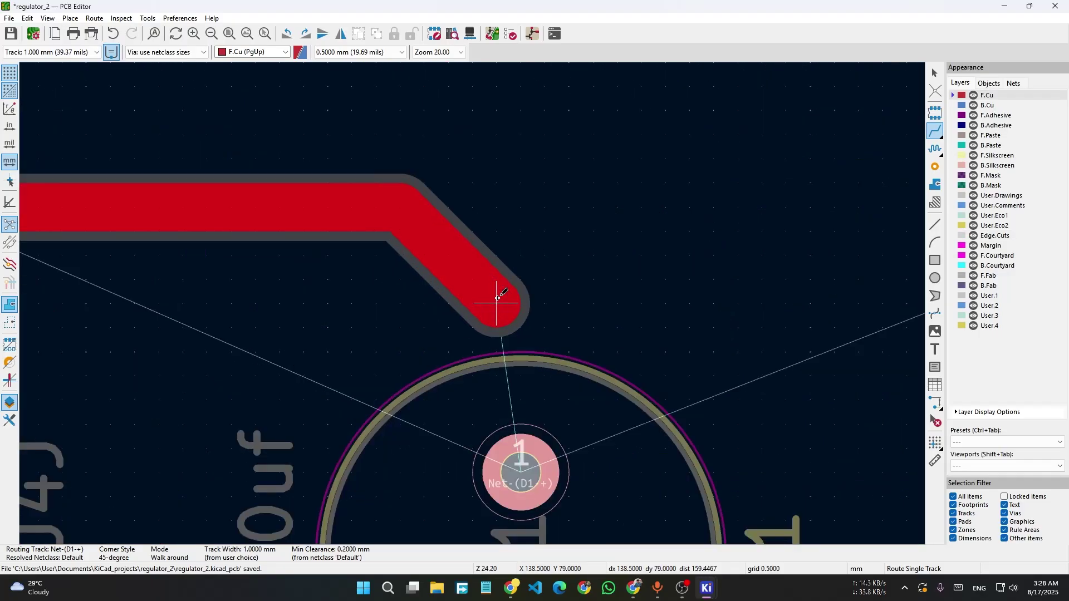
pyautogui.click(521, 470)
pyautogui.scroll(-3, 520, 453)
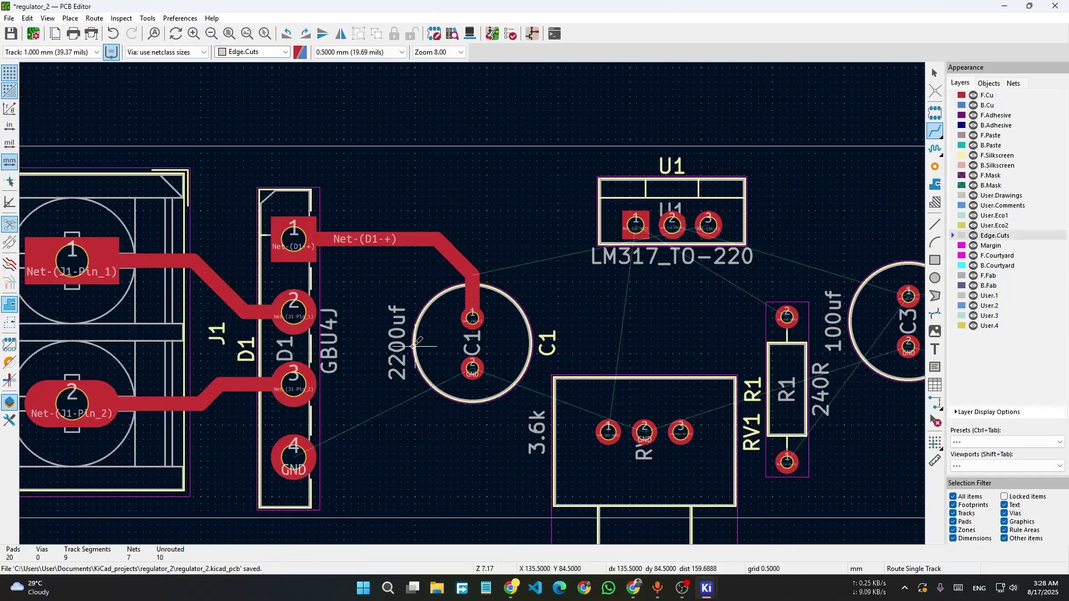
# Try to route a 1 mm GND track on F.Cu from D1 pad 4 toward pad 2 of C1.
pyautogui.click(294, 456)
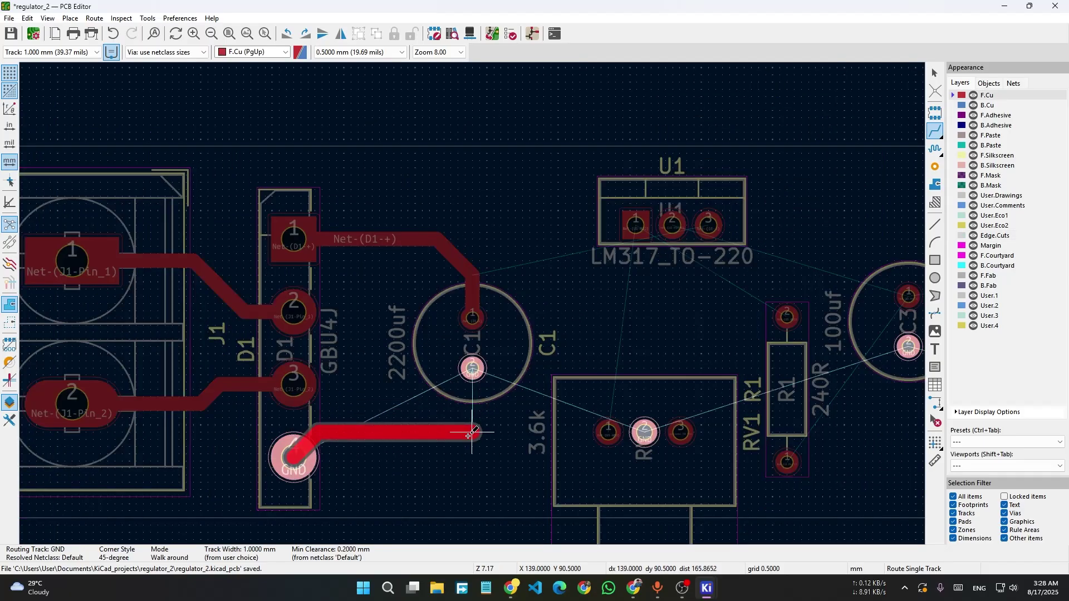
pyautogui.press('Escape')
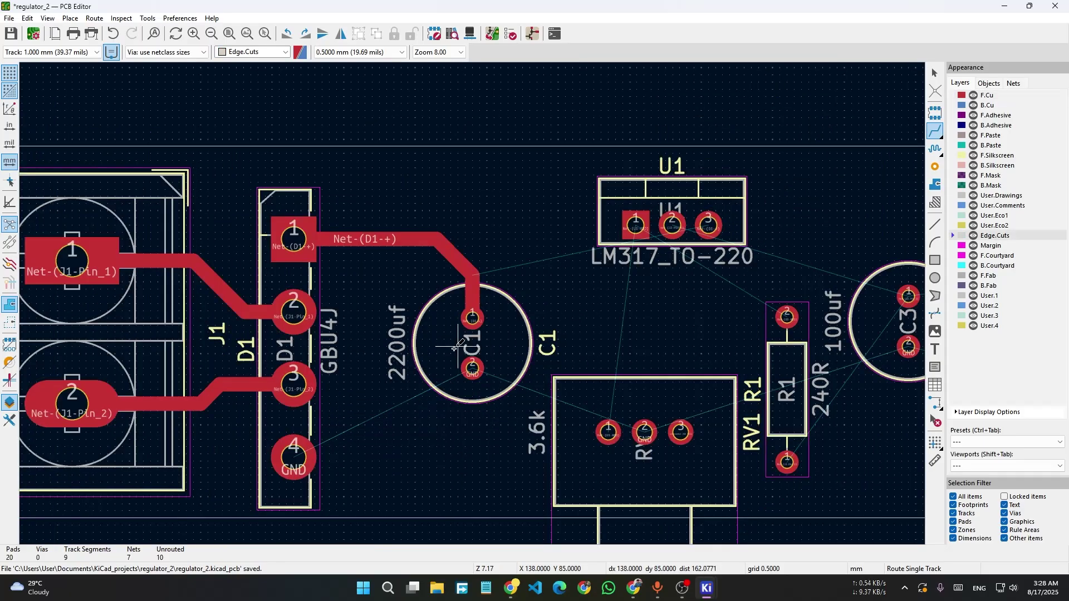
# Try routing a 1 mm F.Cu track from C1 pad 1 to U1 pad 3, passing above RV1.
pyautogui.moveTo(545, 366); pyautogui.dragTo(380, 427, button='middle')
pyautogui.scroll(1, 329, 335)
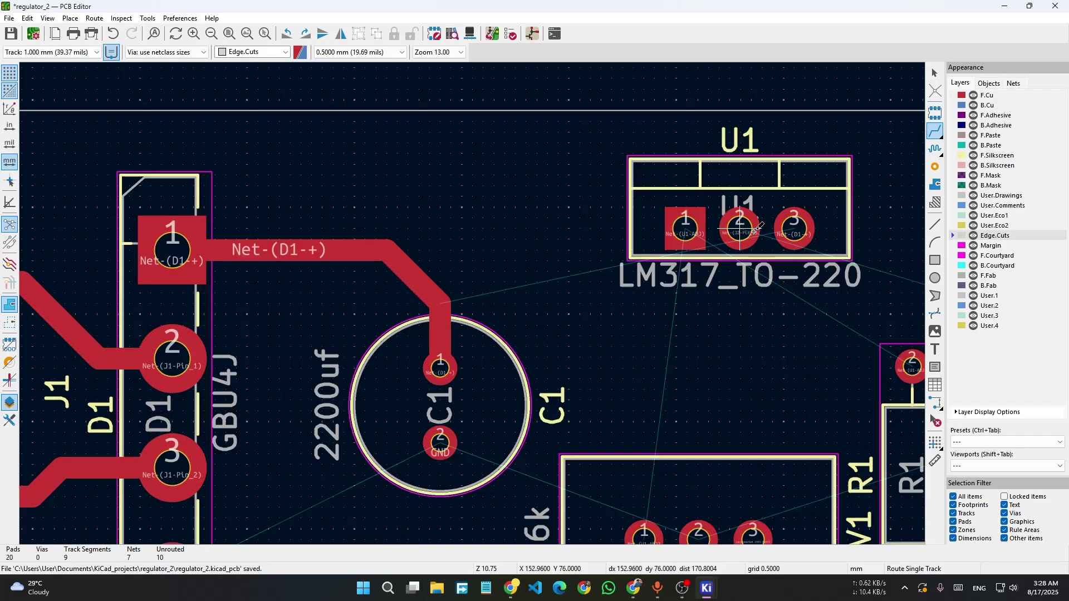
pyautogui.click(441, 367)
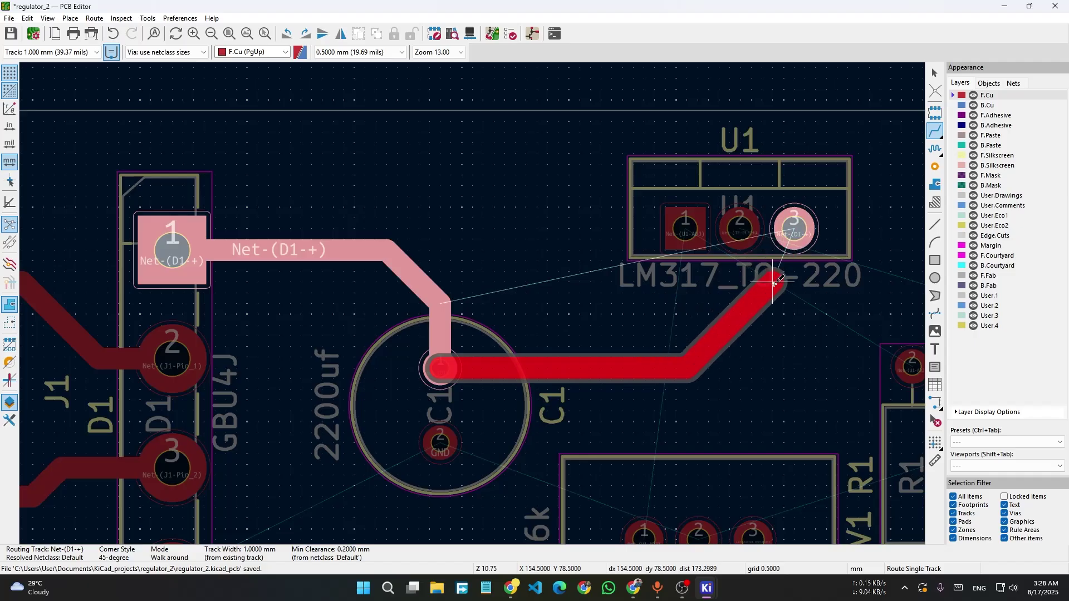
pyautogui.click(794, 314)
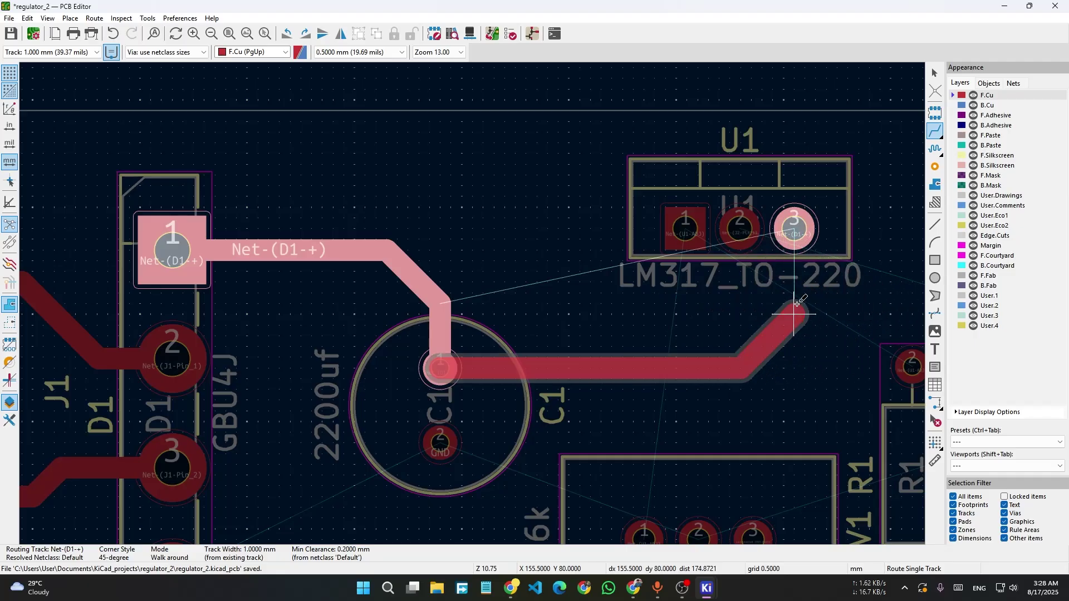
pyautogui.click(798, 234)
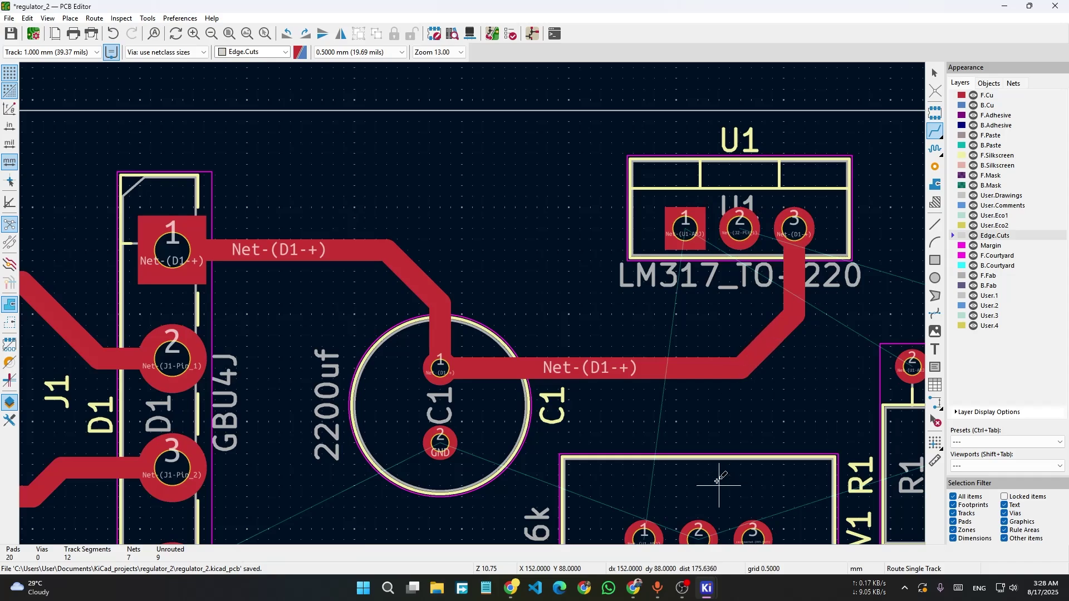
# Undo the last track routed between C1 pad 1 and U1 pad 3.
pyautogui.moveTo(703, 482); pyautogui.dragTo(700, 394, button='middle')
pyautogui.moveTo(756, 357); pyautogui.dragTo(662, 369, button='middle')
pyautogui.scroll(-2, 656, 366)
pyautogui.hscroll(2, 656, 366)
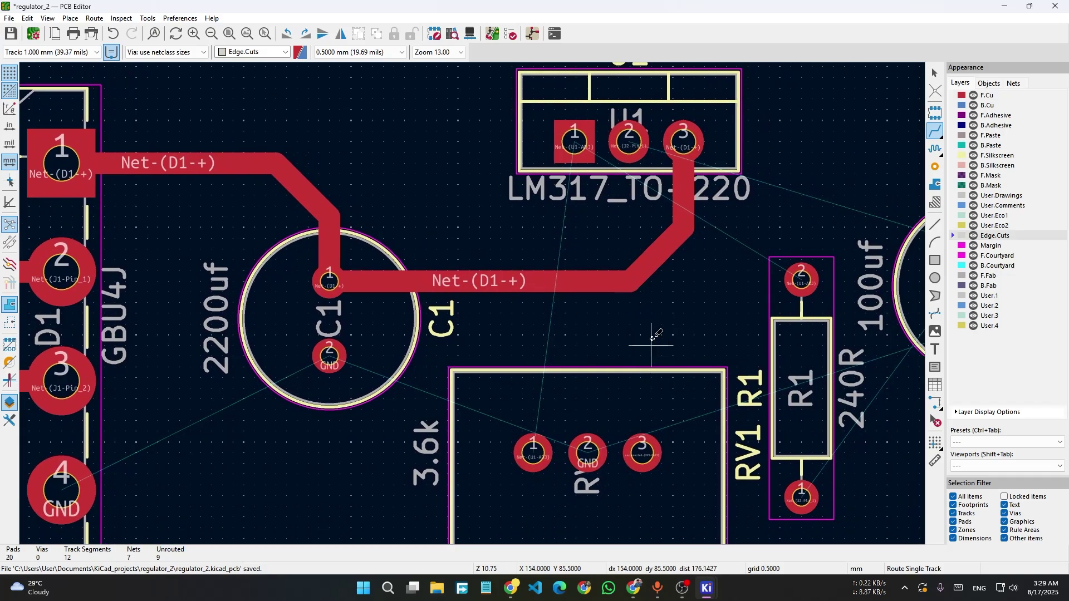
pyautogui.scroll(-1, 595, 366)
pyautogui.hscroll(1, 596, 366)
pyautogui.moveTo(582, 362); pyautogui.dragTo(562, 357, button='middle')
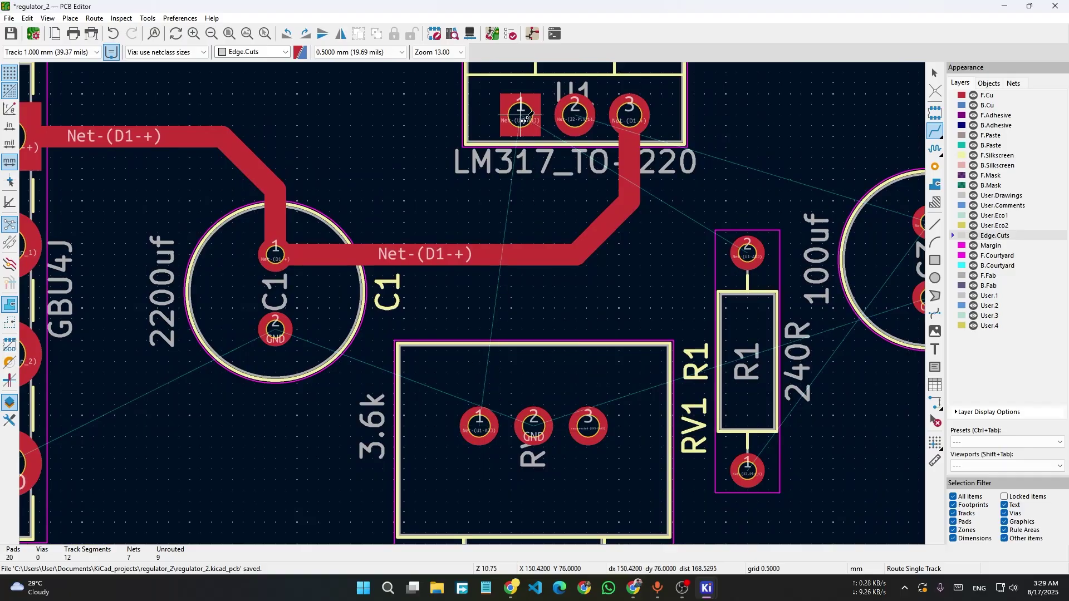
pyautogui.hotkey('ctrl', 'z')
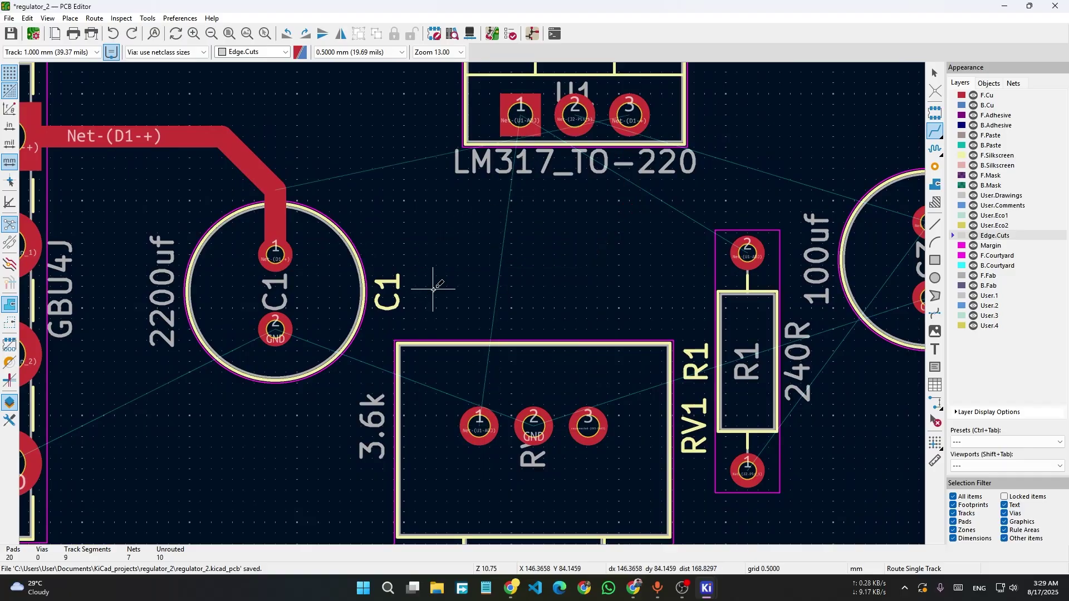
# Route a 1 mm F.Cu track from C1 pad 1 to U1 pad 3, looping below the three RV1 pads.
pyautogui.click(276, 255)
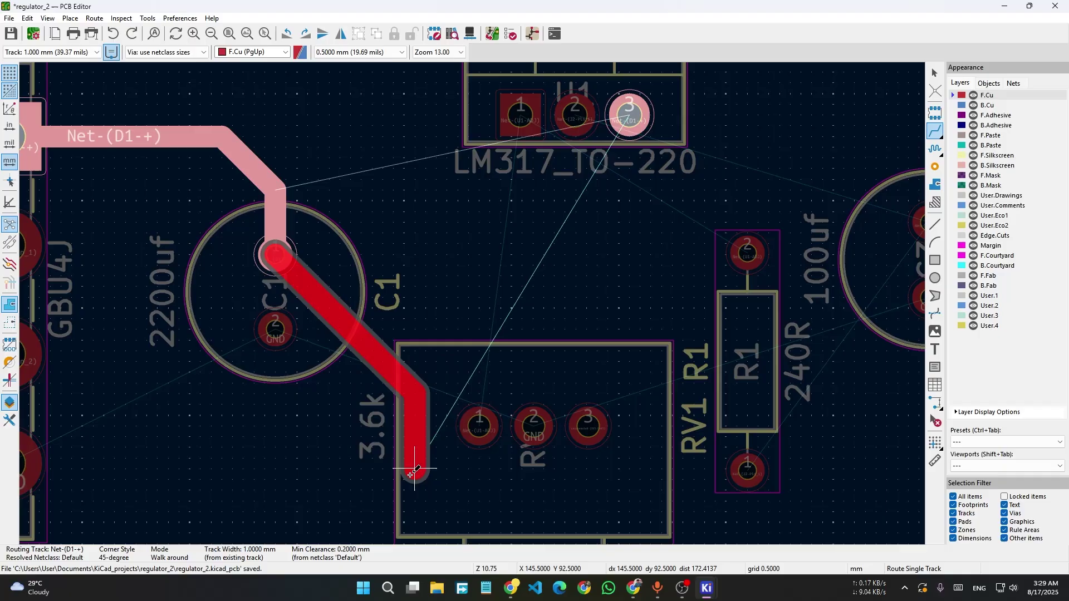
pyautogui.click(414, 474)
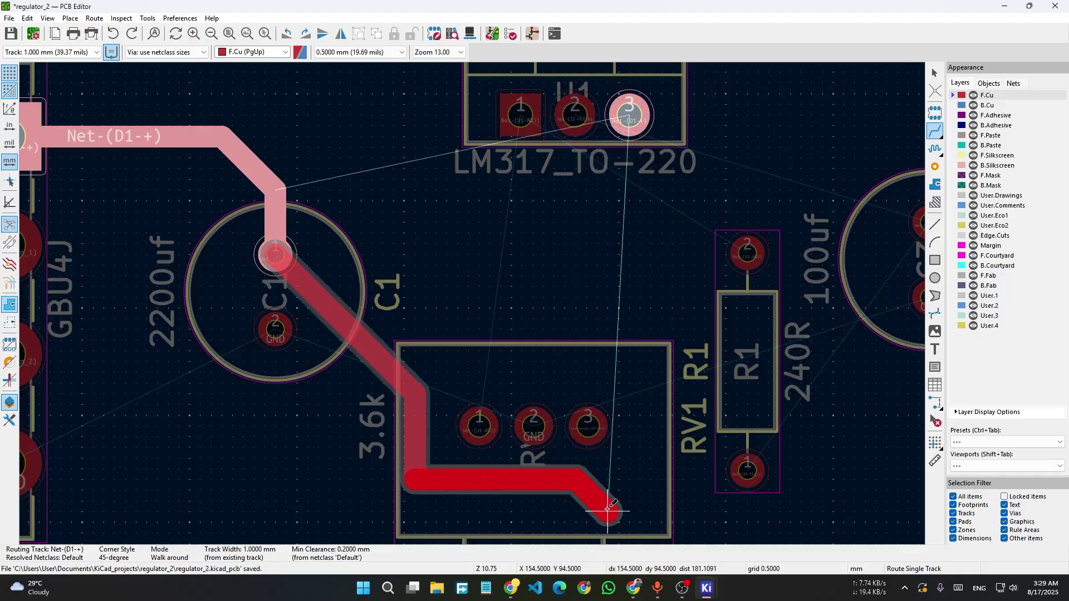
pyautogui.press('BackSpace')
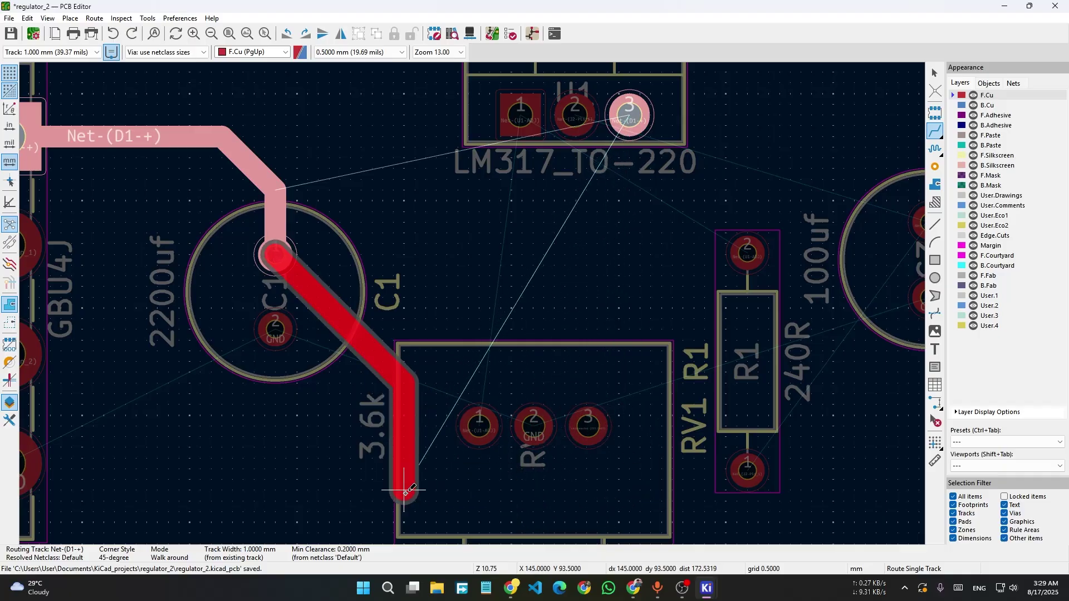
pyautogui.click(405, 468)
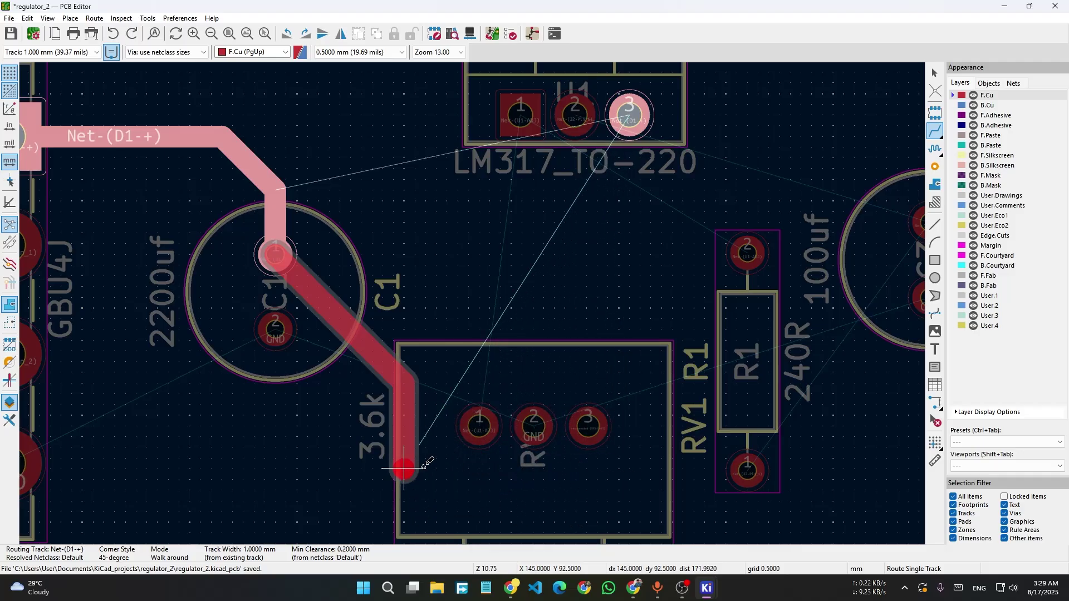
pyautogui.doubleClick(435, 500)
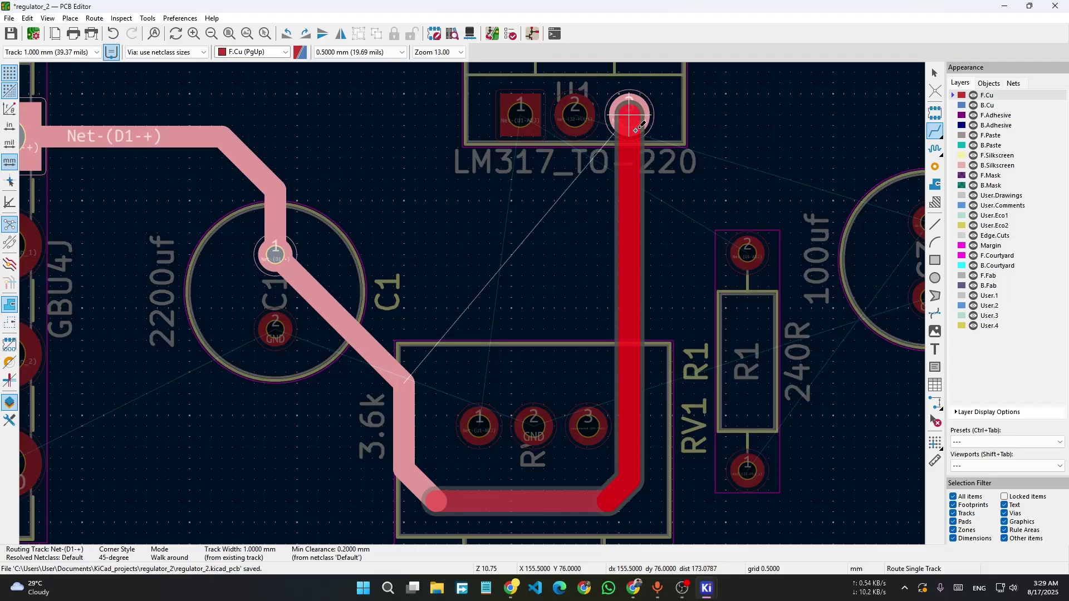
pyautogui.click(636, 129)
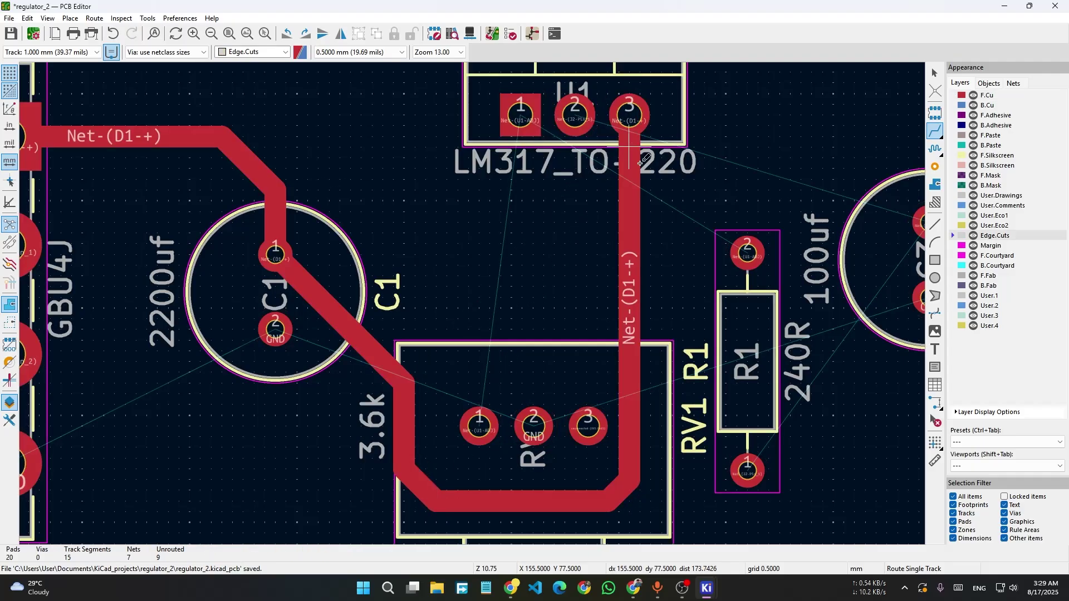
# Reshape the Net-(D1-+) track loop around RV1, moving its vertical runs outward and its lower-left diagonal inward.
pyautogui.press('Escape')
pyautogui.click(415, 483)
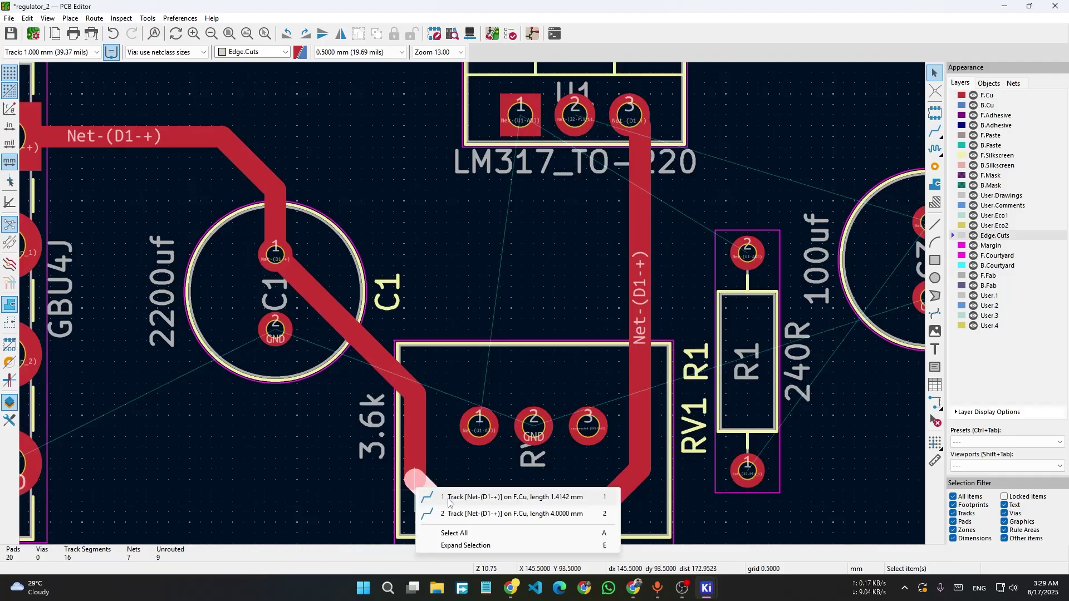
pyautogui.click(448, 498)
pyautogui.moveTo(422, 486); pyautogui.dragTo(436, 484)
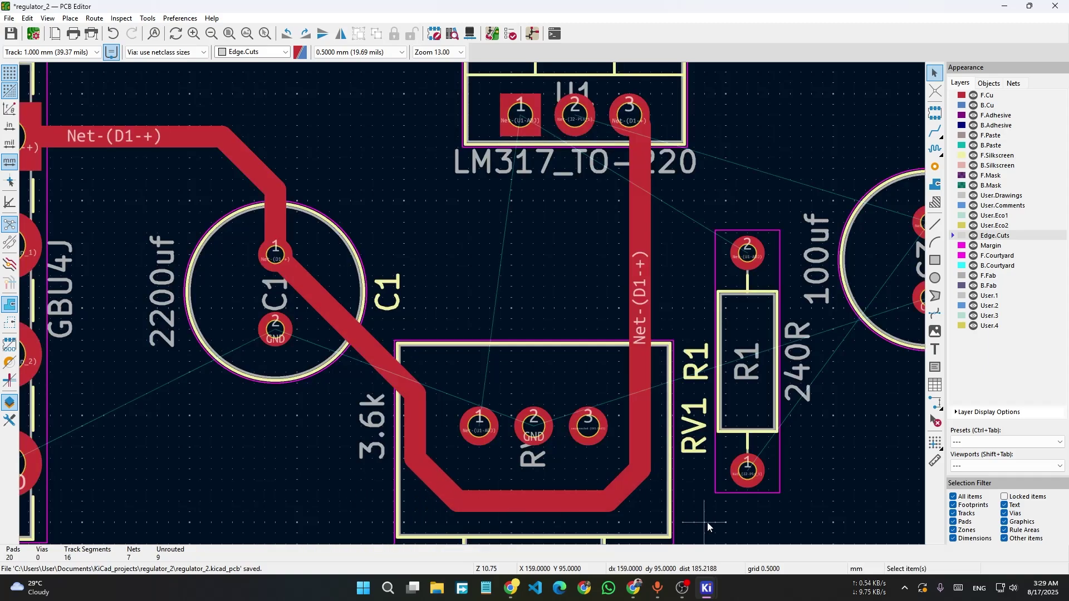
# Route a 1 mm F.Cu track from U1 pad 1 over the top of U1 and down to R1 pad 2.
pyautogui.scroll(-2, 708, 527)
pyautogui.scroll(2, 472, 296)
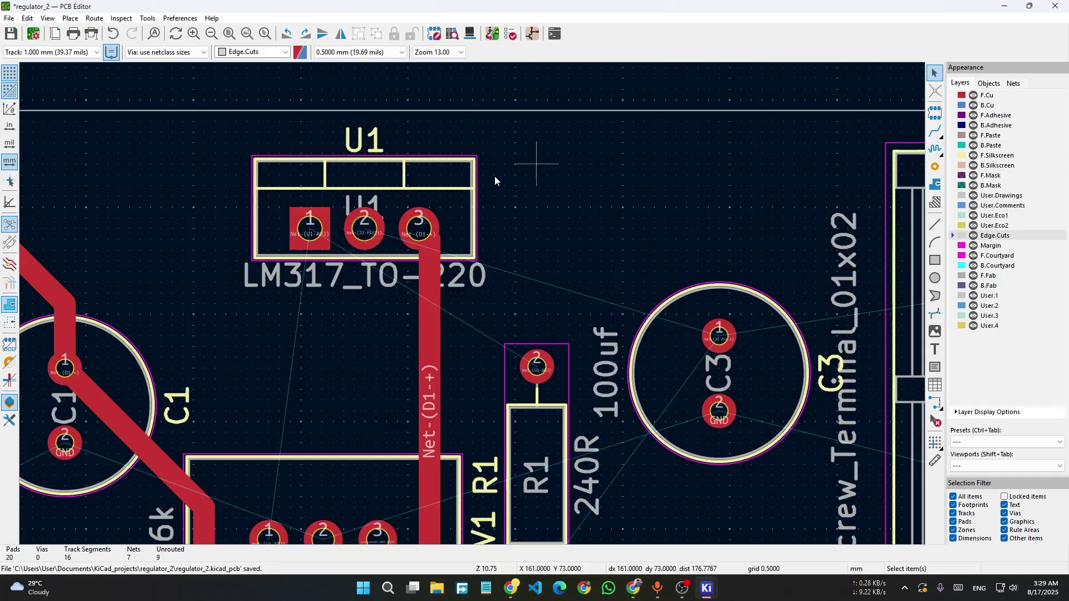
pyautogui.click(936, 131)
pyautogui.click(310, 229)
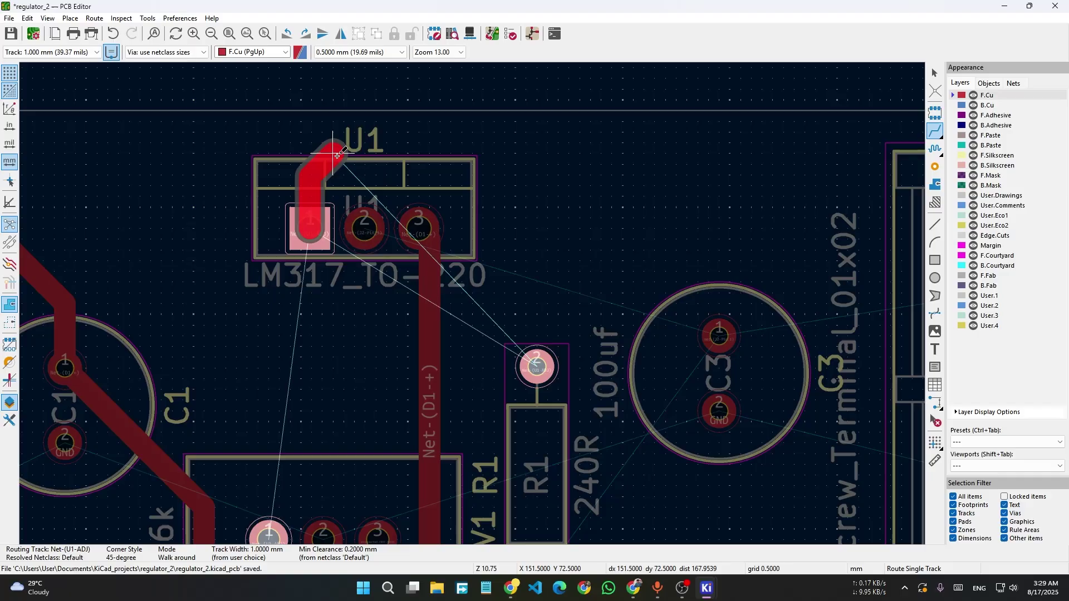
pyautogui.click(527, 189)
pyautogui.click(536, 366)
# Route a 1 mm F.Cu track from R1 pad 1 to C3 pad 1.
pyautogui.scroll(-3, 537, 357)
pyautogui.click(995, 235)
pyautogui.scroll(3, 536, 346)
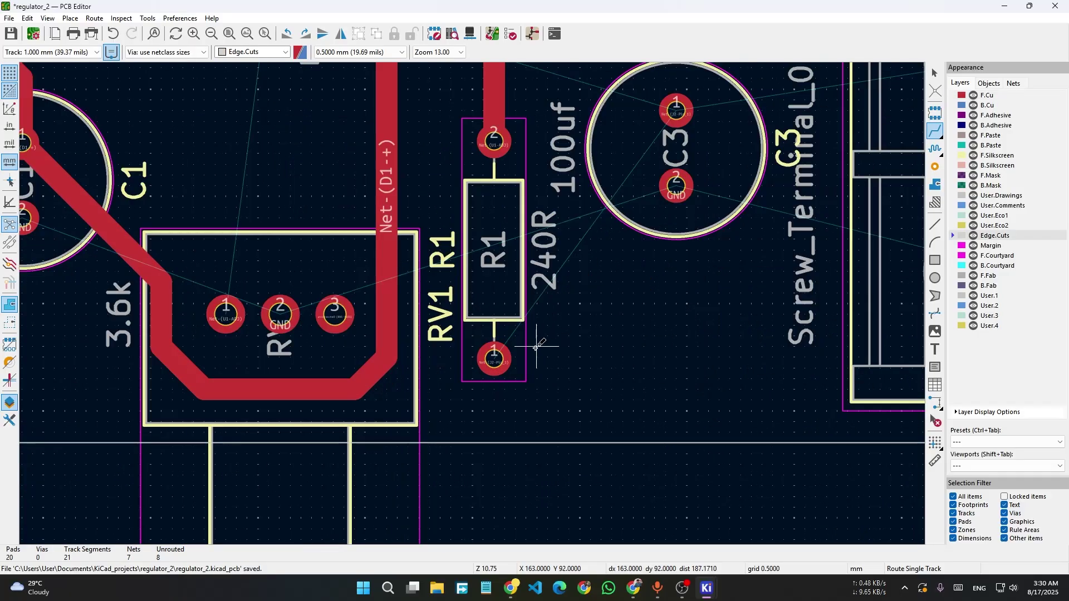
pyautogui.click(515, 356)
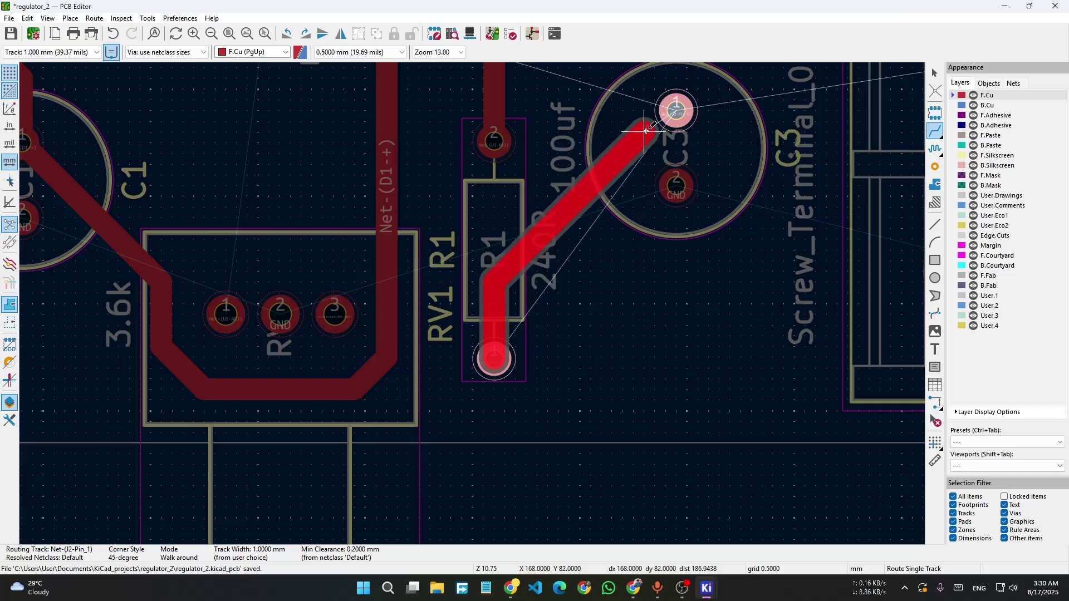
pyautogui.click(676, 108)
# Route a 1 mm F.Cu track from C3 pad 1 to pad 1 of terminal J2.
pyautogui.scroll(-3, 579, 314)
pyautogui.click(472, 273)
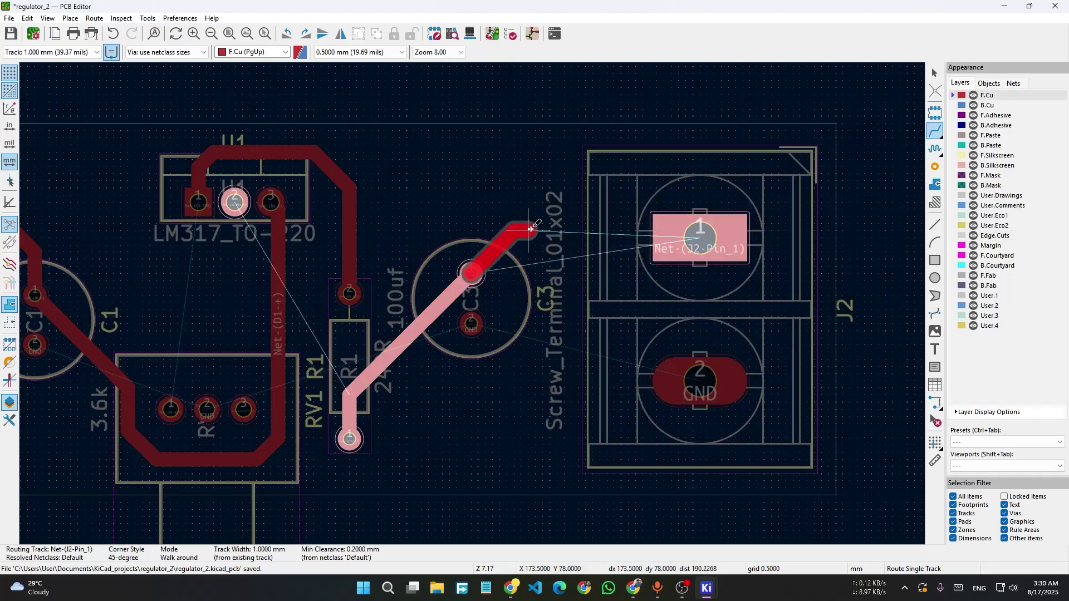
pyautogui.click(699, 238)
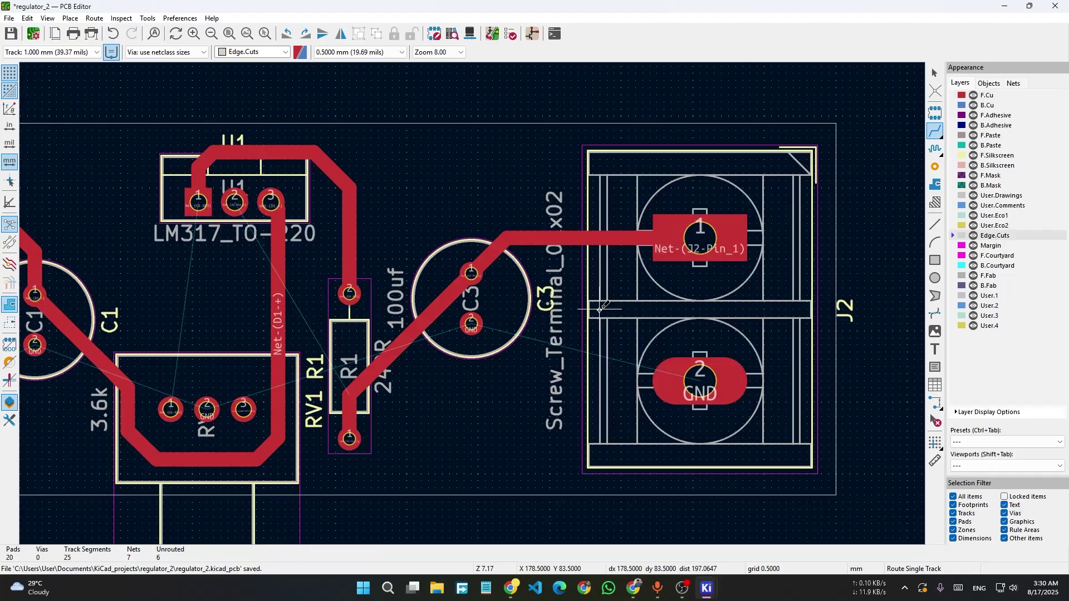
# Route a 1 mm F.Cu track from U1 pad 1 to RV1 pad 1.
pyautogui.scroll(-5, 596, 309)
pyautogui.moveTo(487, 281); pyautogui.dragTo(570, 283, button='middle')
pyautogui.press('Escape')
pyautogui.scroll(5, 490, 334)
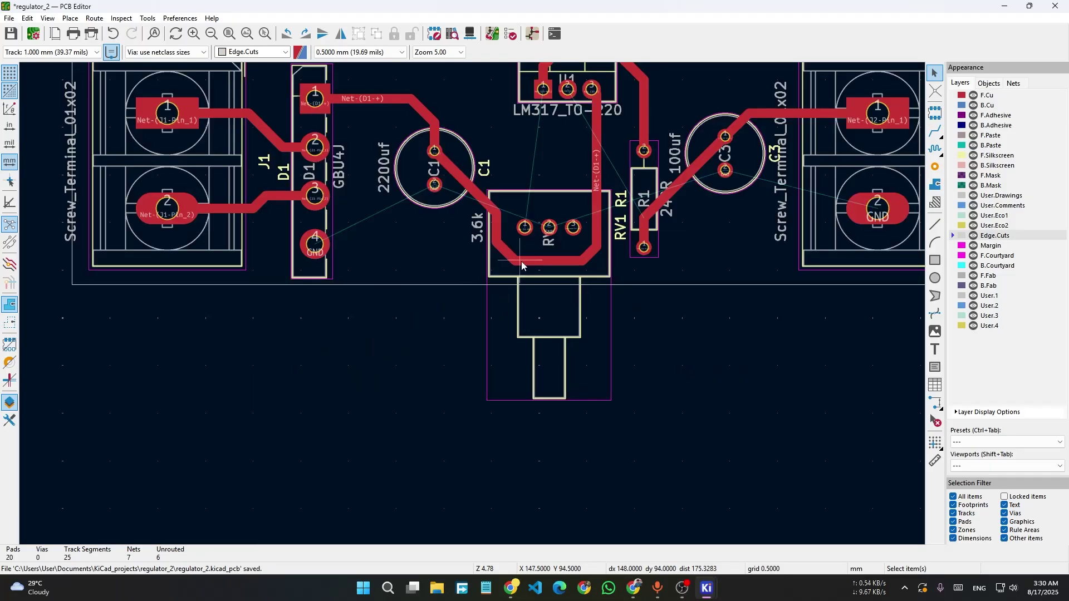
pyautogui.click(935, 131)
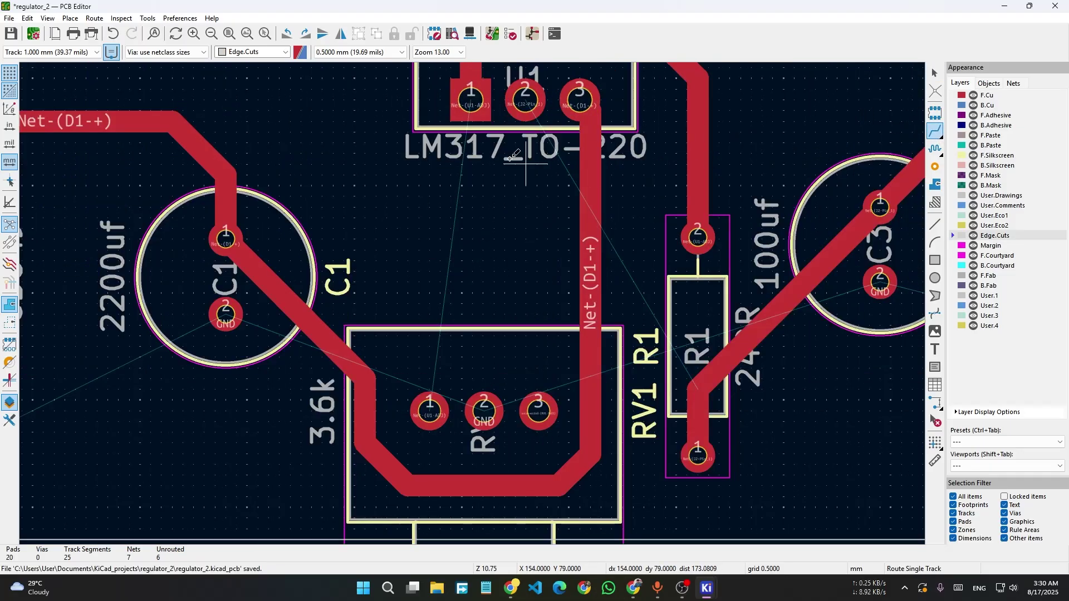
pyautogui.click(470, 100)
pyautogui.click(431, 411)
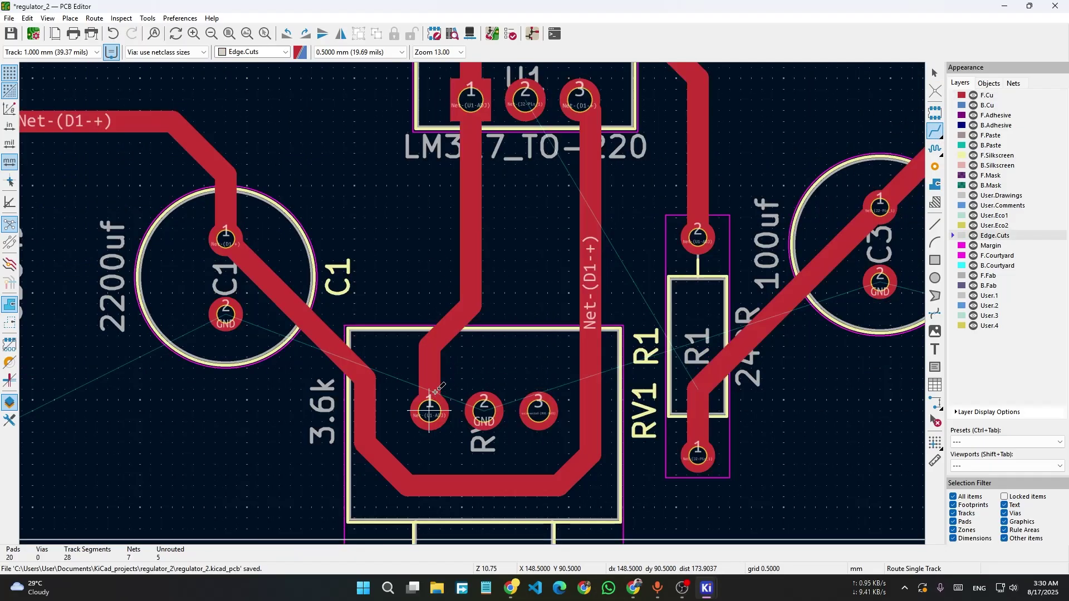
# Start a filled copper zone on F.Cu at the board outline's upper-left corner and assign it to the GND net.
pyautogui.scroll(-3, 480, 300)
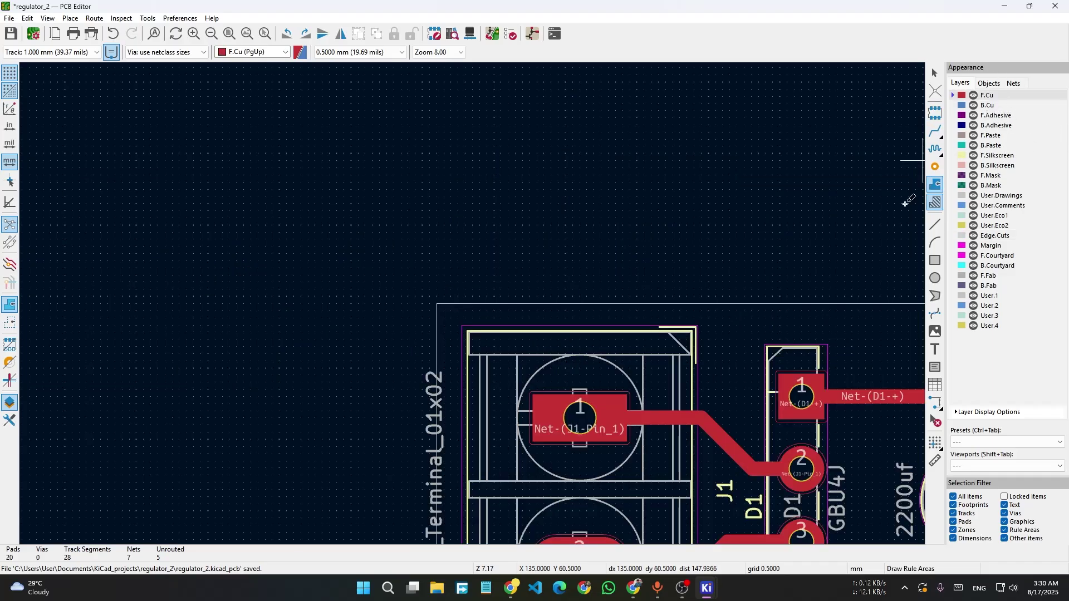
pyautogui.click(937, 185)
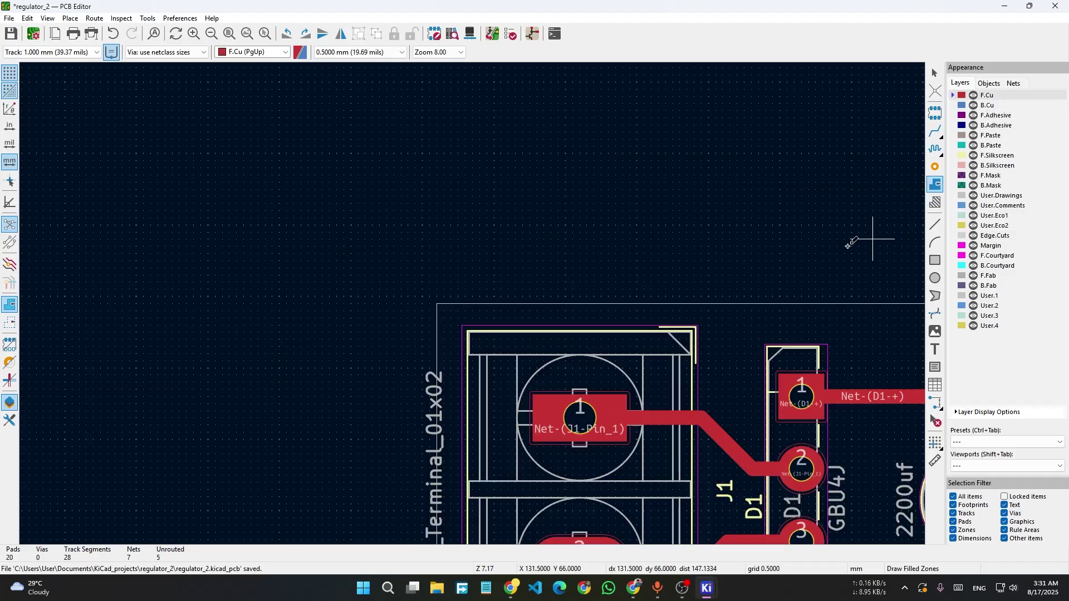
pyautogui.click(436, 304)
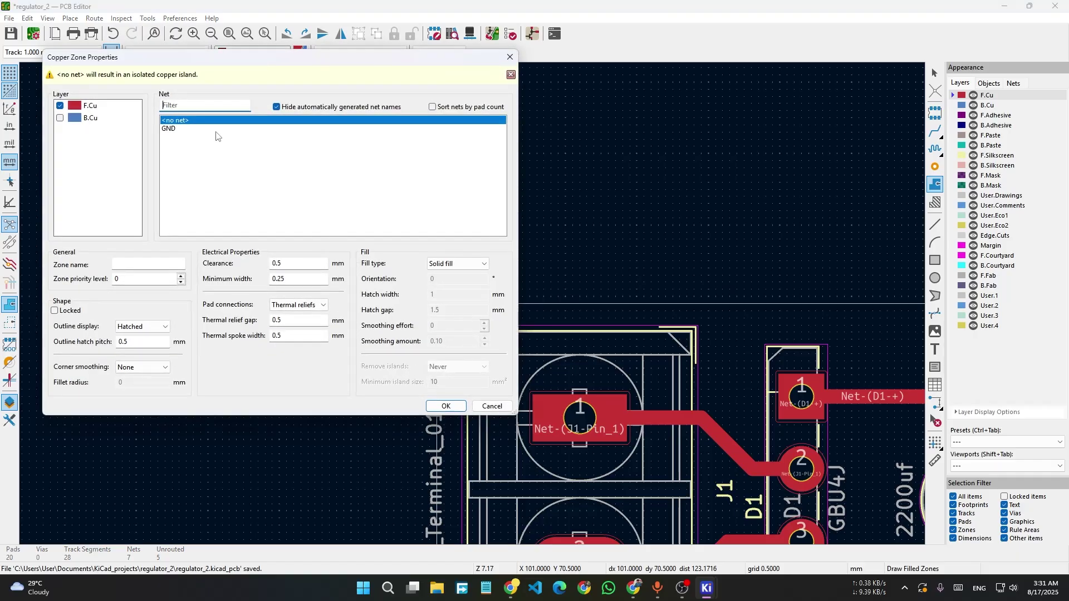
pyautogui.click(216, 130)
pyautogui.click(445, 405)
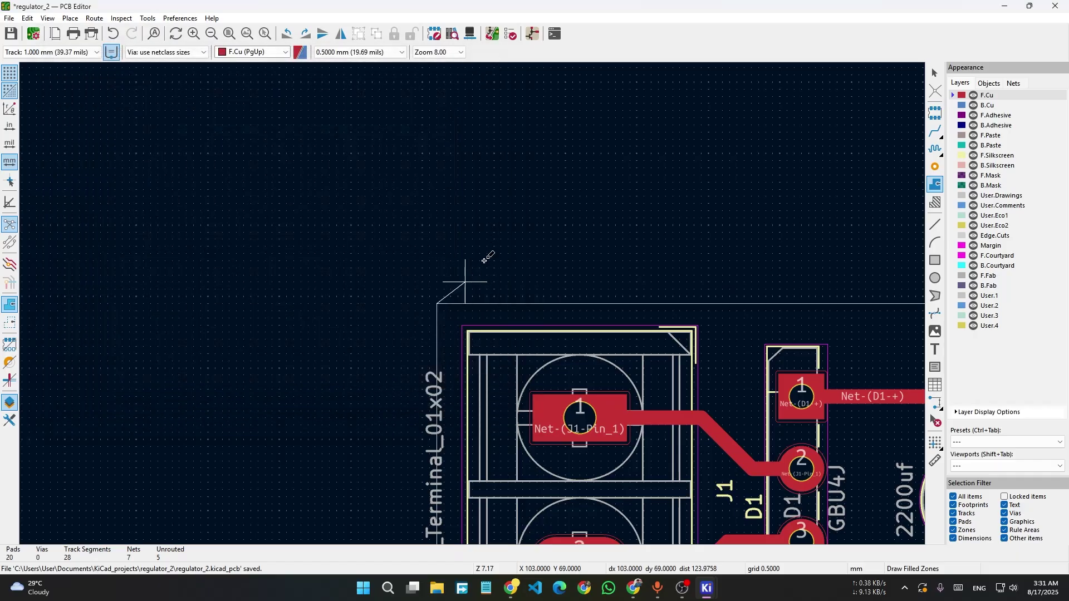
# Continue the GND zone outline through the board outline's lower-left and lower-right corners.
pyautogui.scroll(-5, 512, 343)
pyautogui.scroll(6, 511, 345)
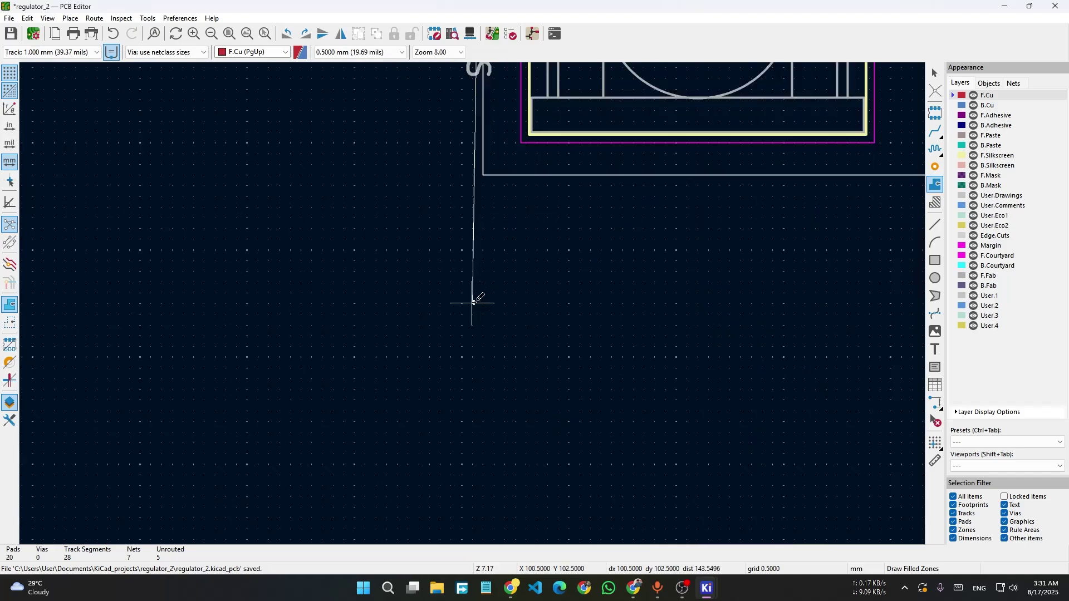
pyautogui.click(485, 176)
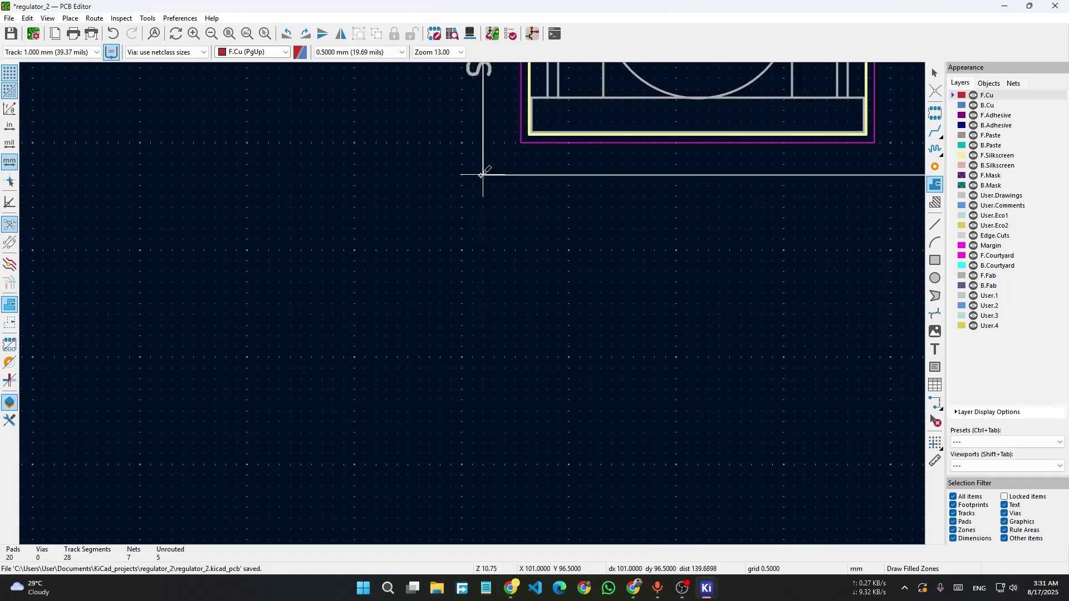
pyautogui.scroll(-5, 508, 232)
pyautogui.scroll(-5, 899, 279)
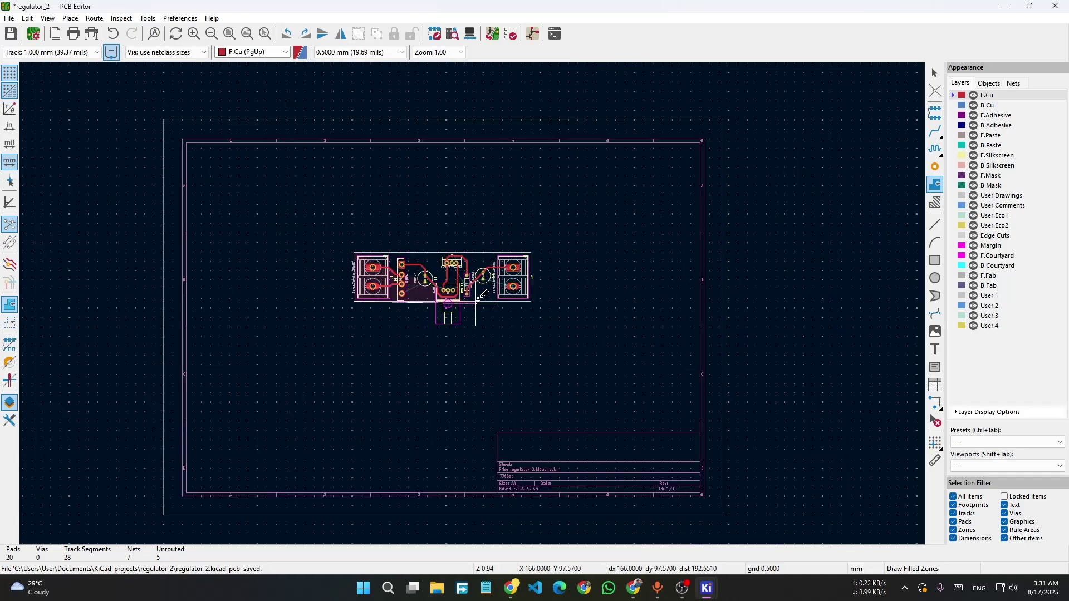
pyautogui.scroll(9, 511, 290)
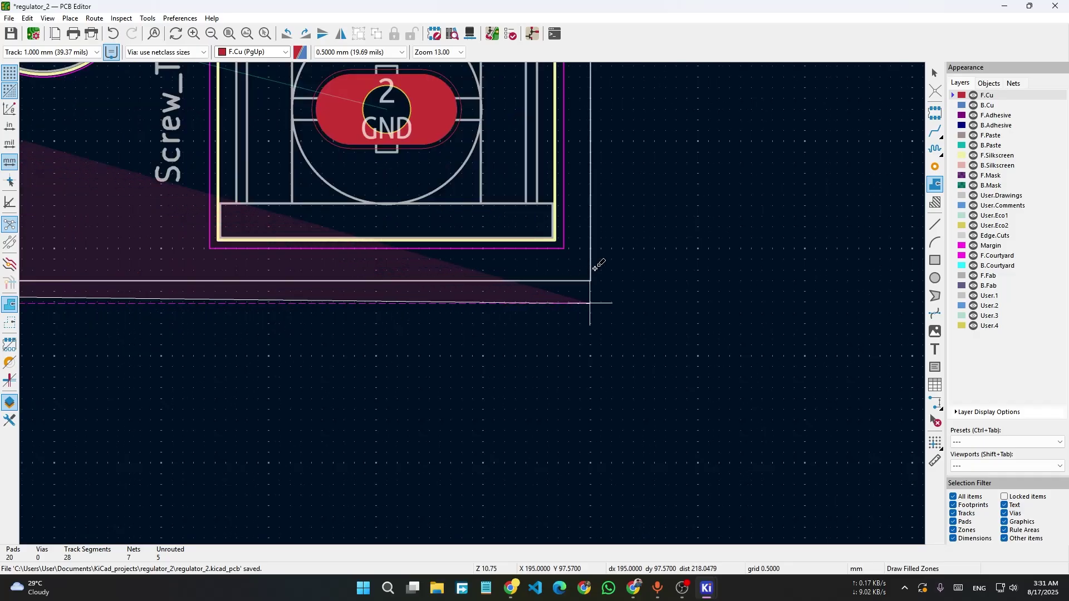
pyautogui.scroll(-6, 557, 295)
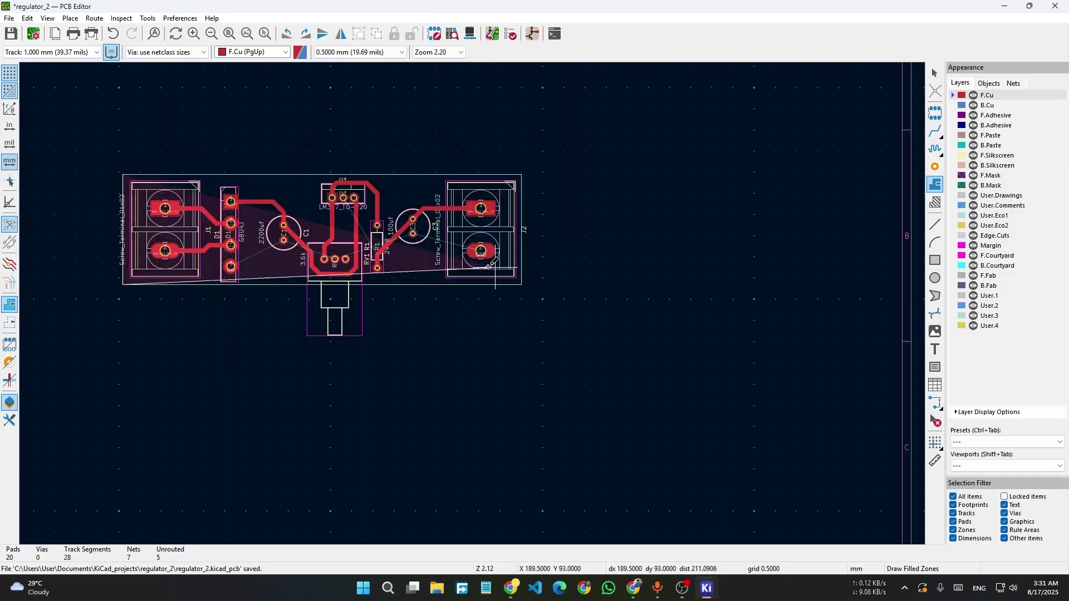
pyautogui.scroll(6, 511, 278)
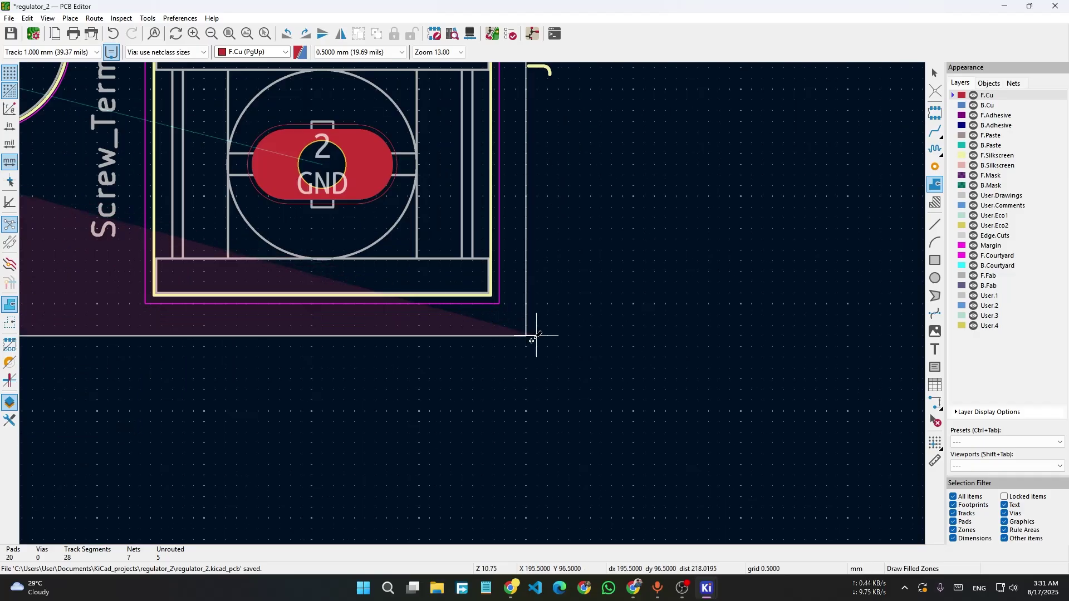
# Add the zone corner at the board's upper-right corner and close the zone outline at its upper-left starting corner.
pyautogui.scroll(-6, 525, 336)
pyautogui.scroll(6, 494, 303)
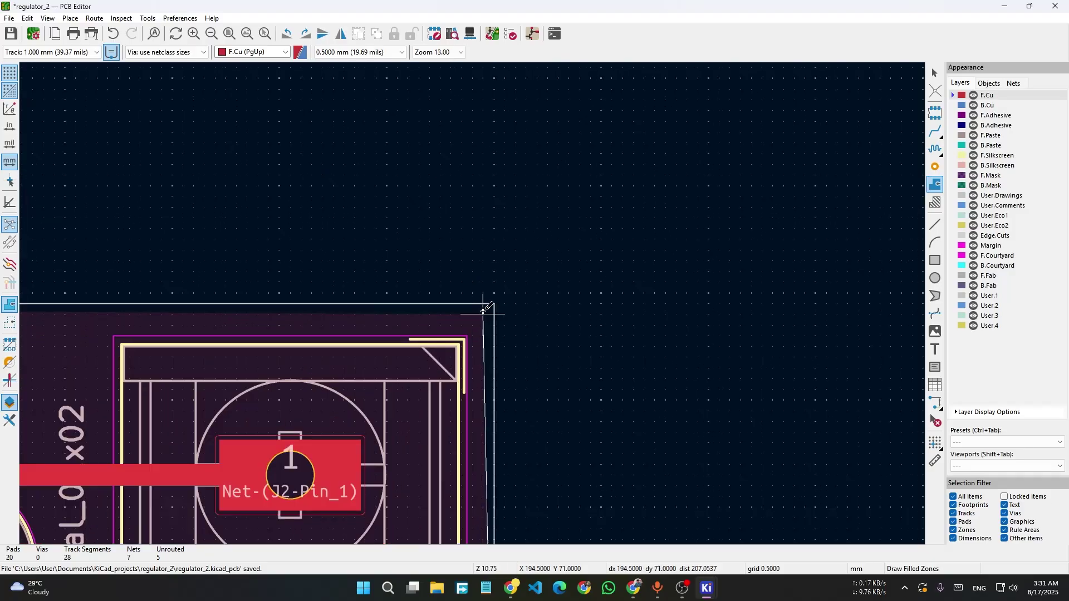
pyautogui.scroll(-6, 378, 304)
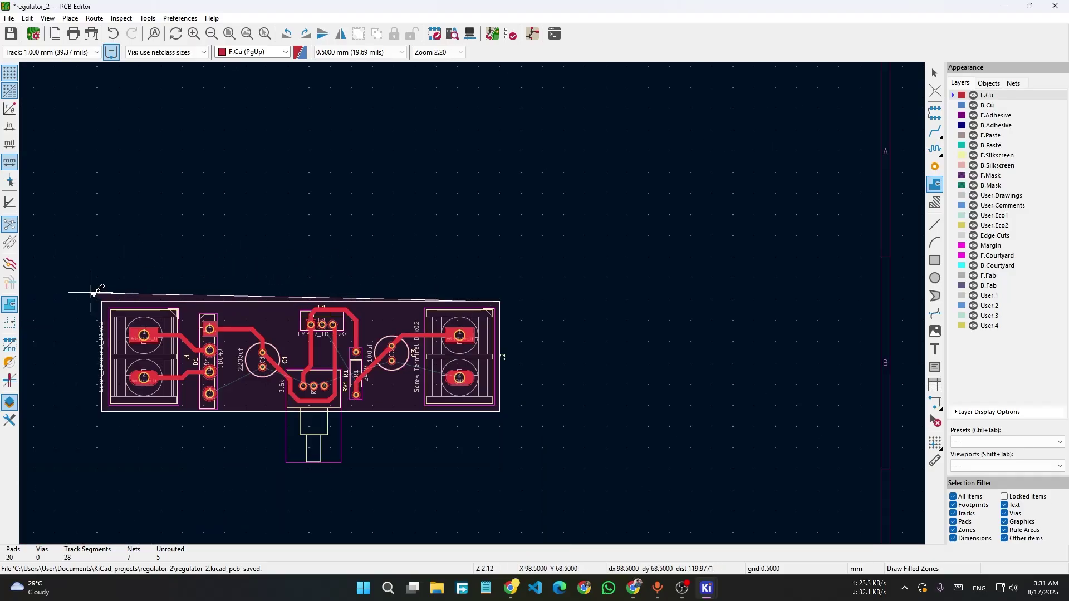
pyautogui.scroll(8, 95, 286)
pyautogui.scroll(2, 473, 302)
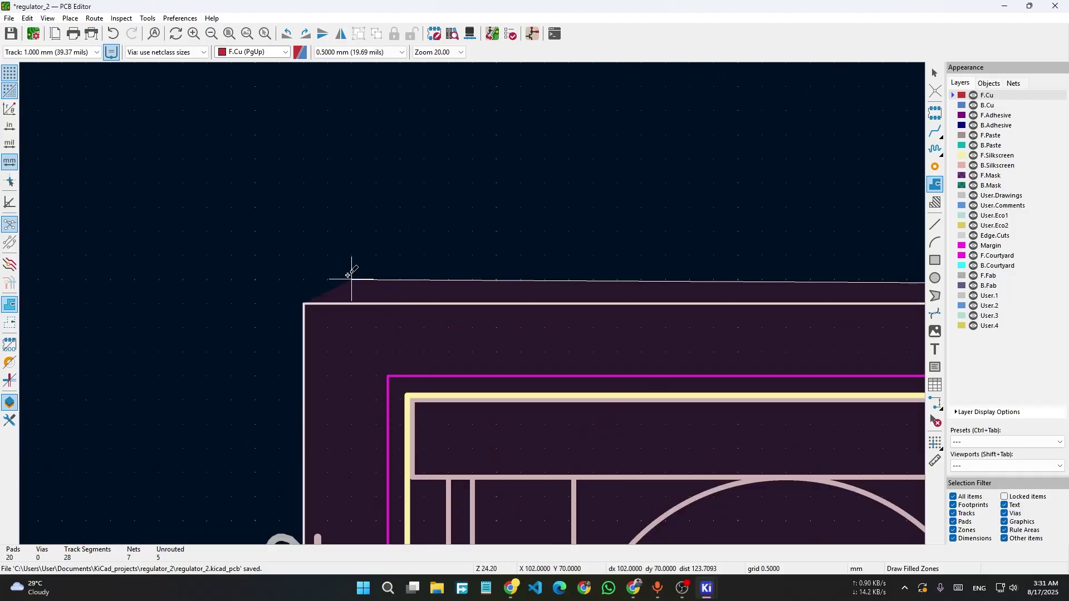
pyautogui.click(303, 304)
pyautogui.press('Escape')
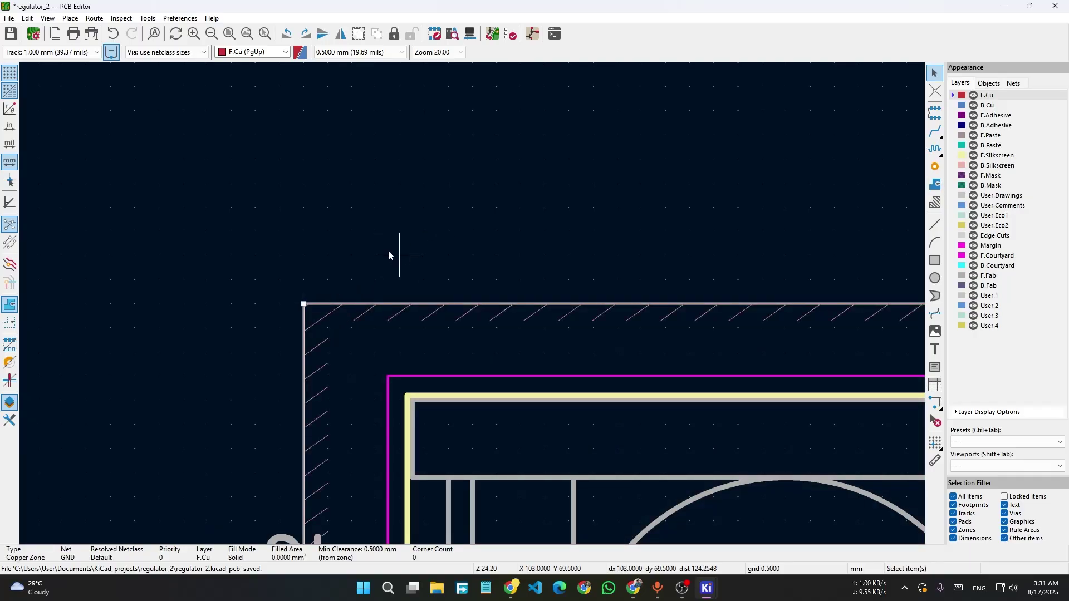
# Fill the GND zone on F.Cu with copper and deselect it.
pyautogui.press('b')
pyautogui.scroll(-8, 485, 302)
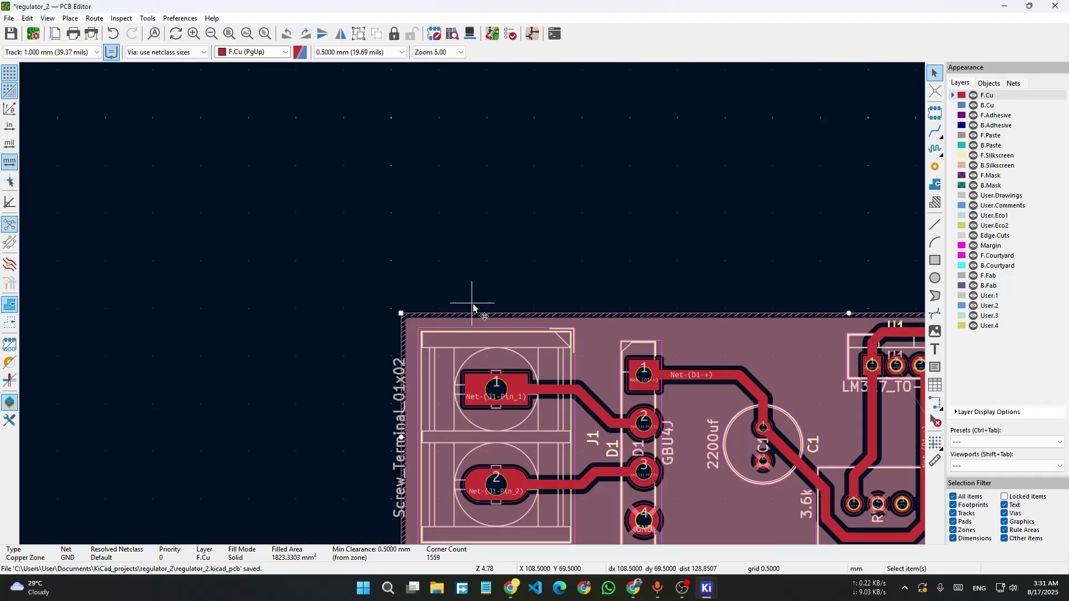
pyautogui.moveTo(645, 302); pyautogui.dragTo(291, 189, button='middle')
pyautogui.click(685, 501)
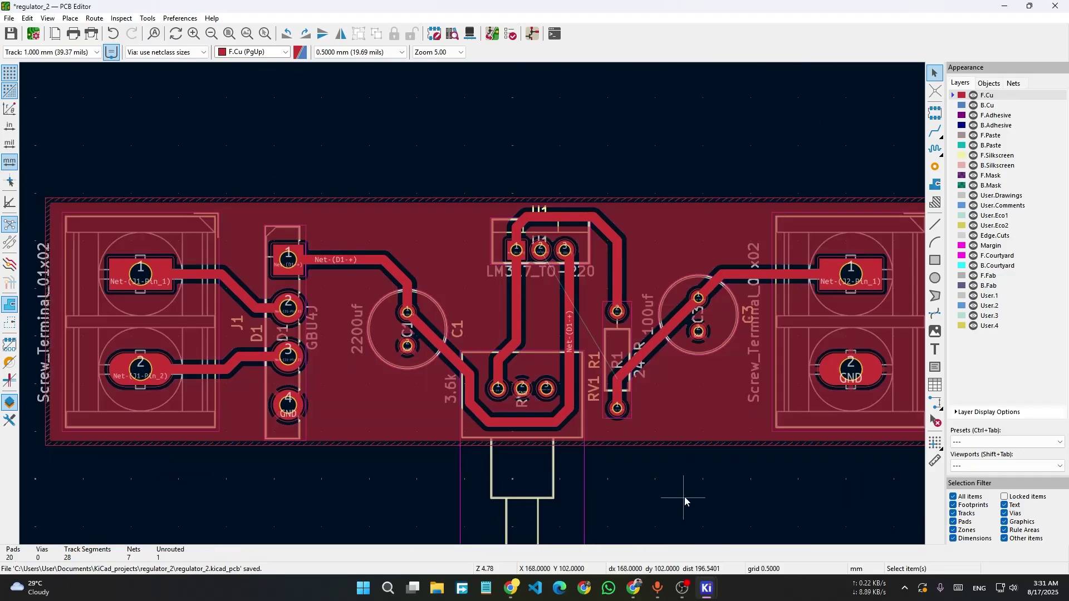
# Examine the copper fill and routing around U1, R1 and C3, and inspect the assembled board in the 3D Viewer from an oblique angle.
pyautogui.scroll(3, 615, 333)
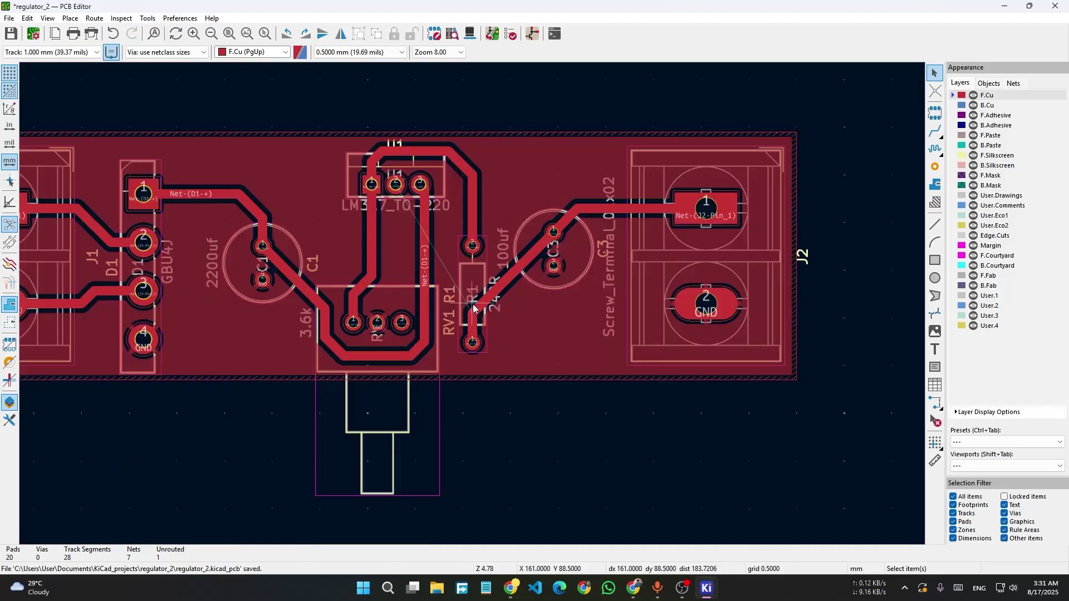
pyautogui.press('Home')
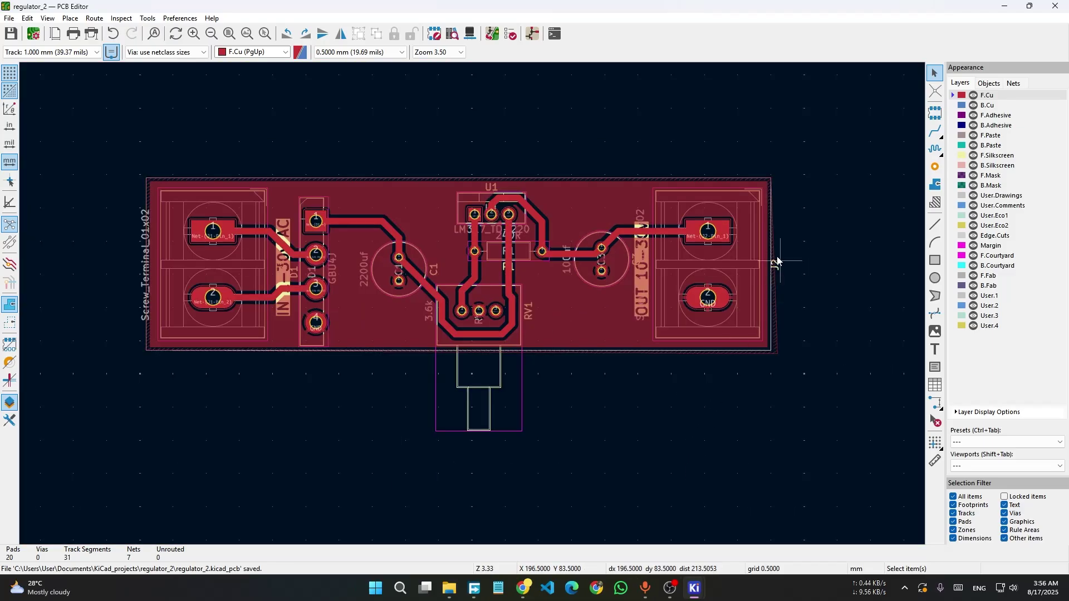
pyautogui.scroll(4, 526, 275)
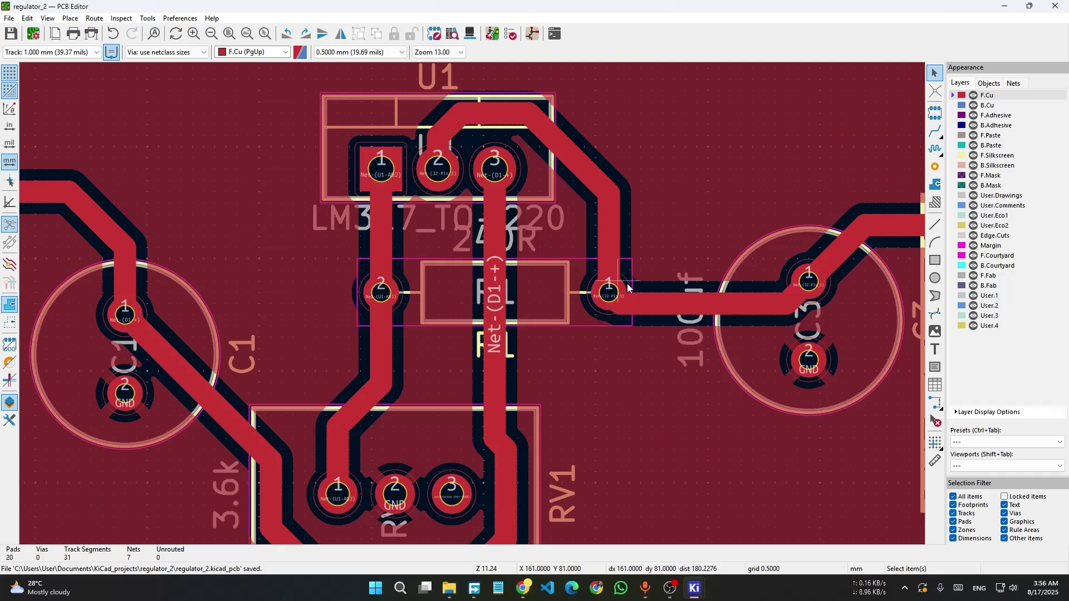
pyautogui.scroll(-4, 596, 304)
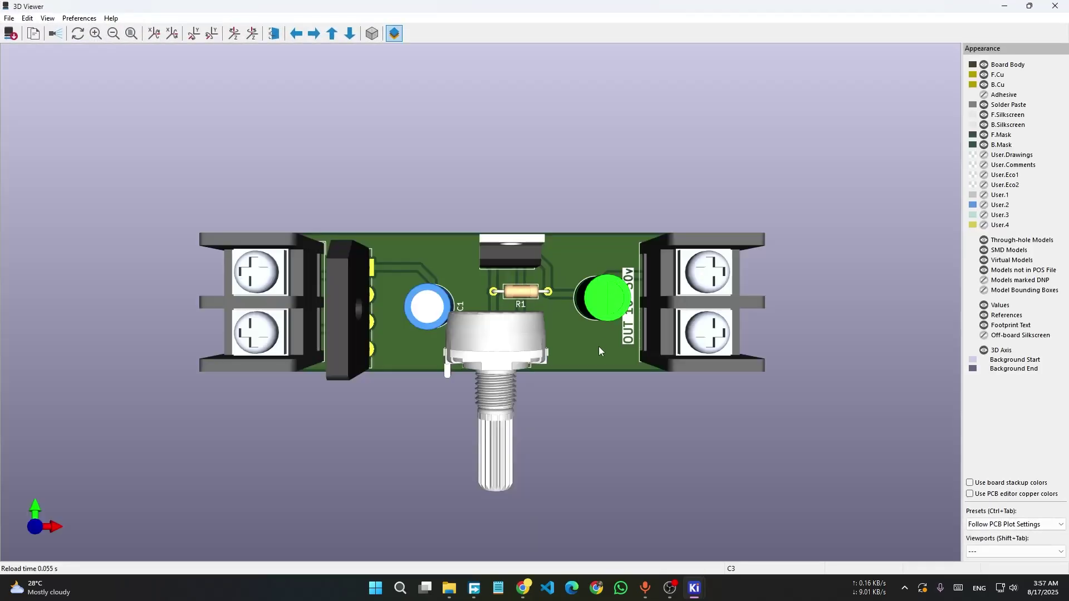
pyautogui.moveTo(600, 346); pyautogui.dragTo(402, 255)
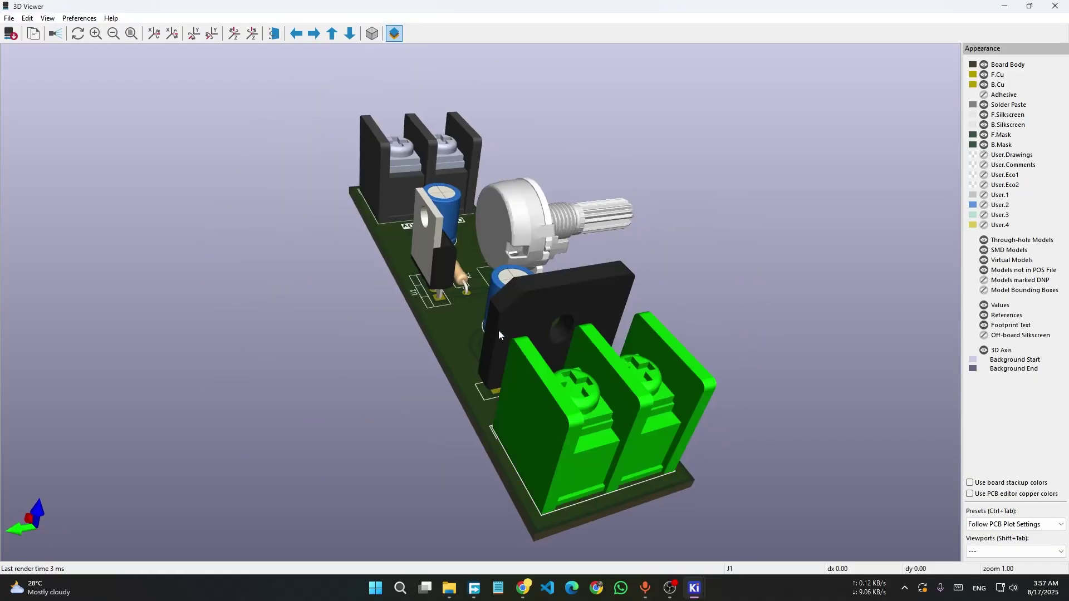